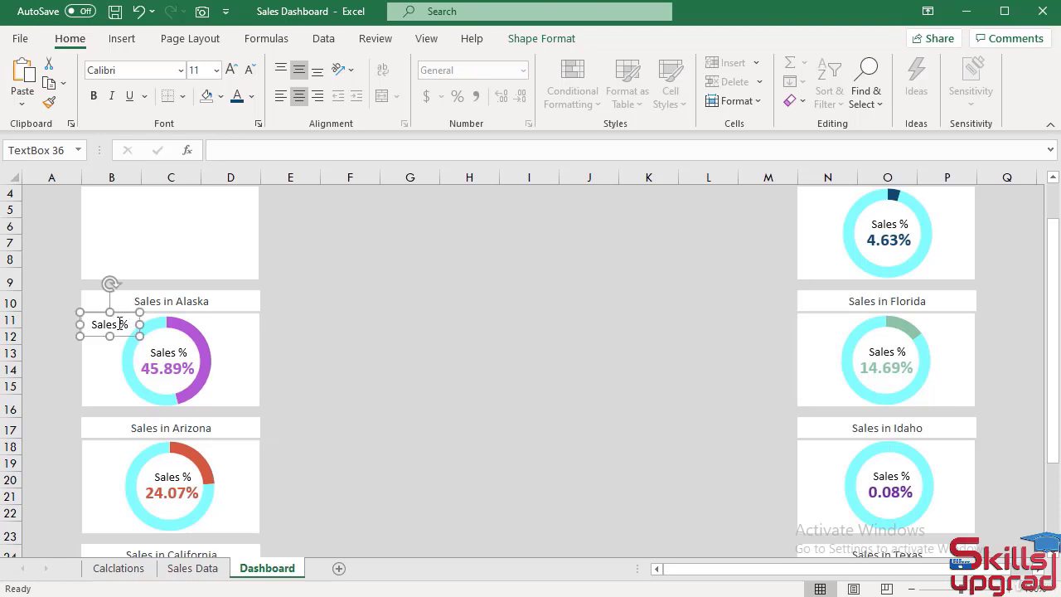
Change the copied label at the Alaska chart's upper-left corner to Revenue and nudge it into place.
double_click(119, 324)
key(ctrl+a)
text(Revenu)
drag(143, 323, 122, 313)
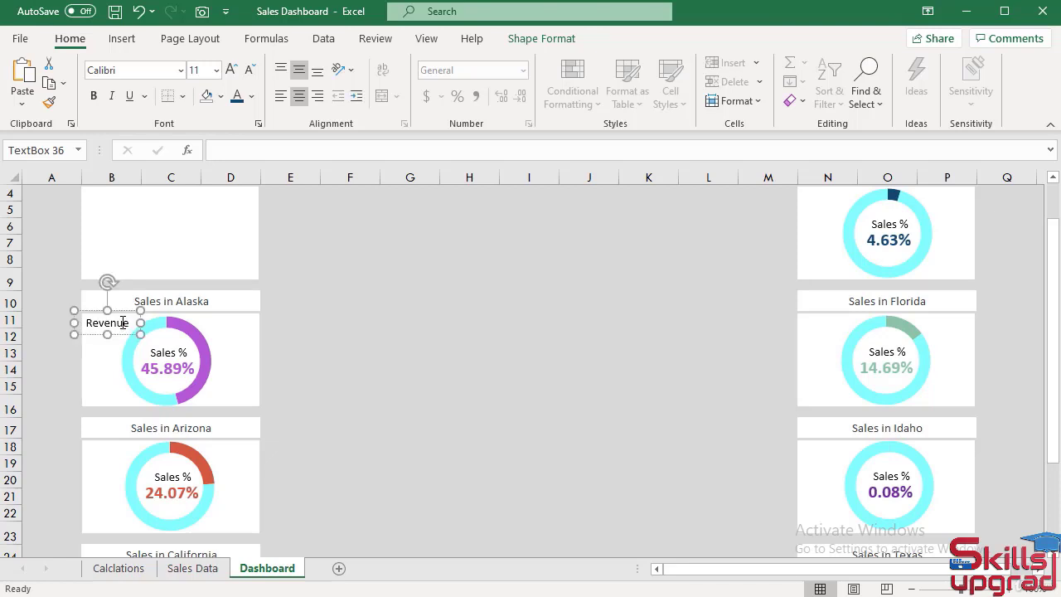
Set the font color of the Alaska chart's Revenue label to gray.
double_click(123, 322)
click(252, 97)
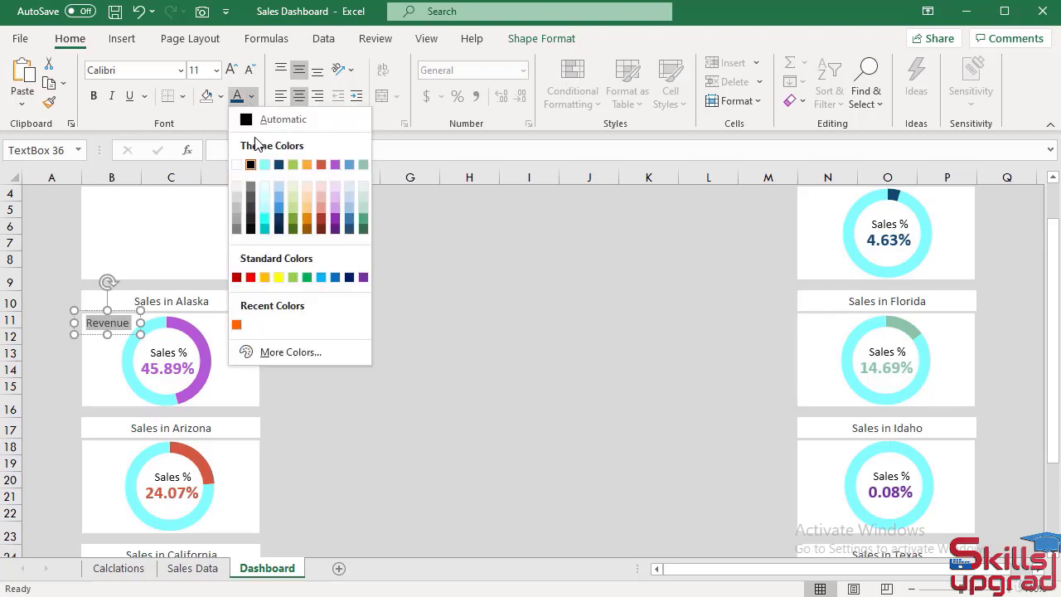
click(251, 194)
click(338, 270)
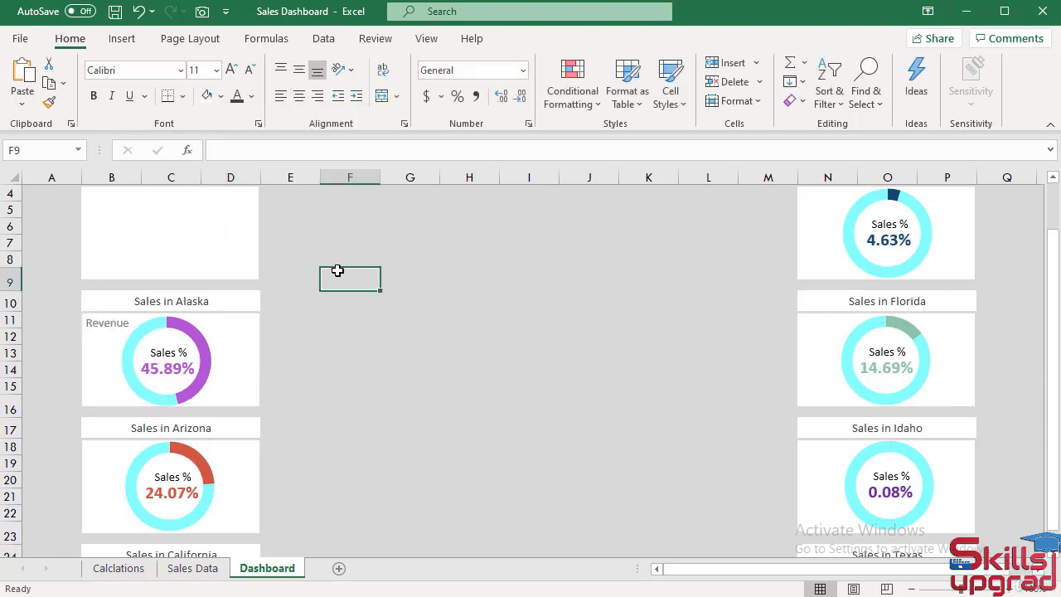
Duplicate the Alaska Revenue label and place the copy level with it at the chart's upper-right corner.
click(93, 324)
click(121, 310)
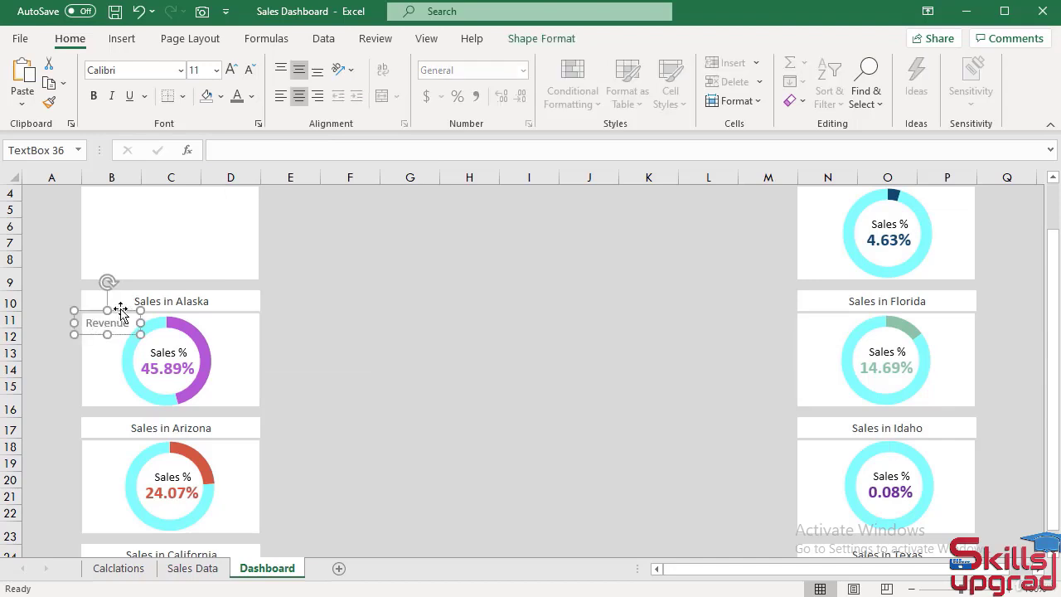
drag(121, 310, 237, 312)
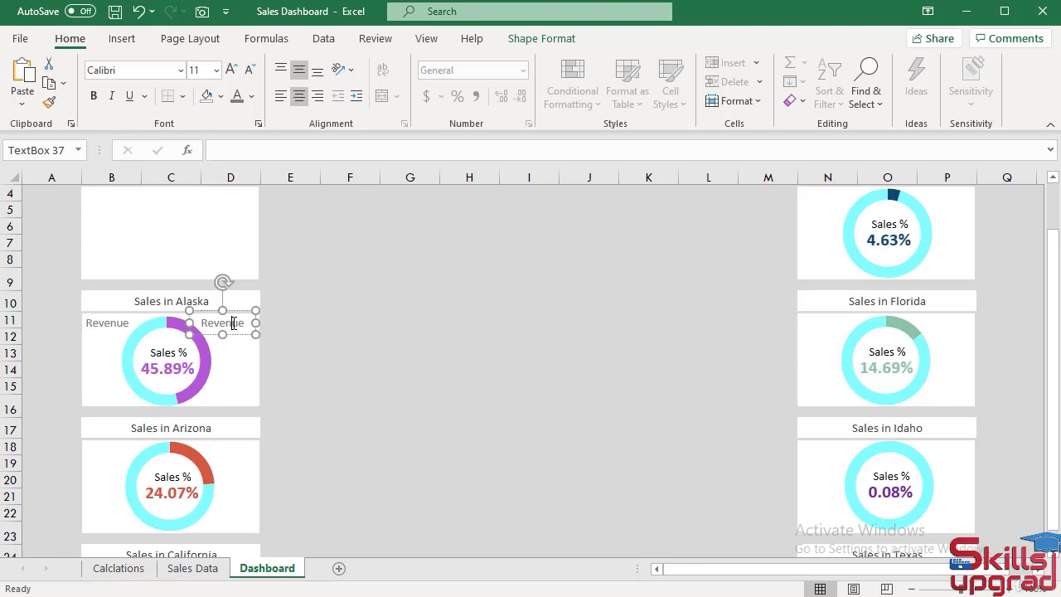
Clear the copied label's text and link its text box to cell M5 of the Calclations sheet.
double_click(234, 324)
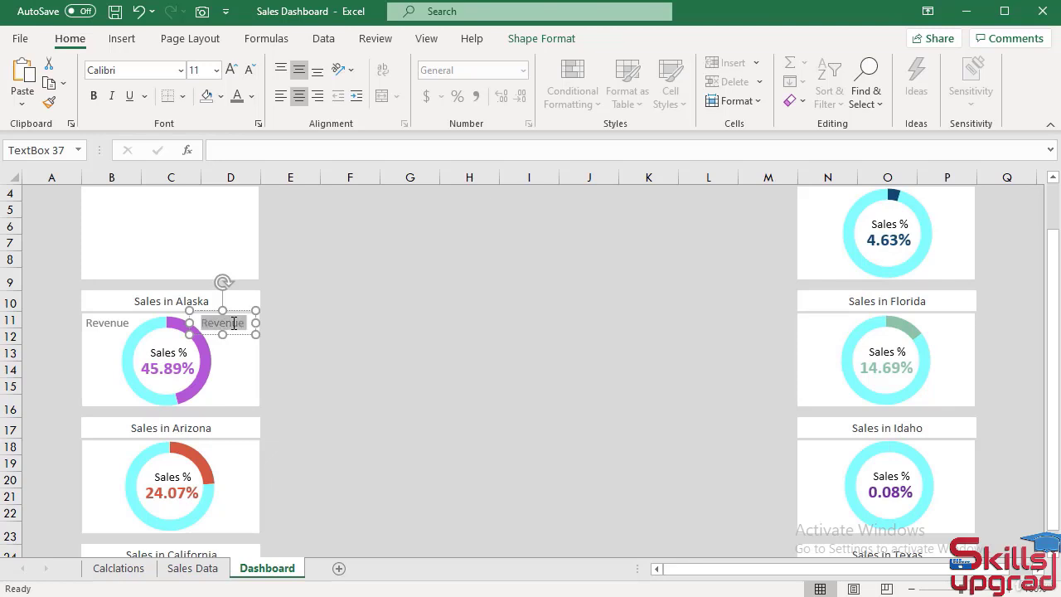
key(Delete)
click(297, 151)
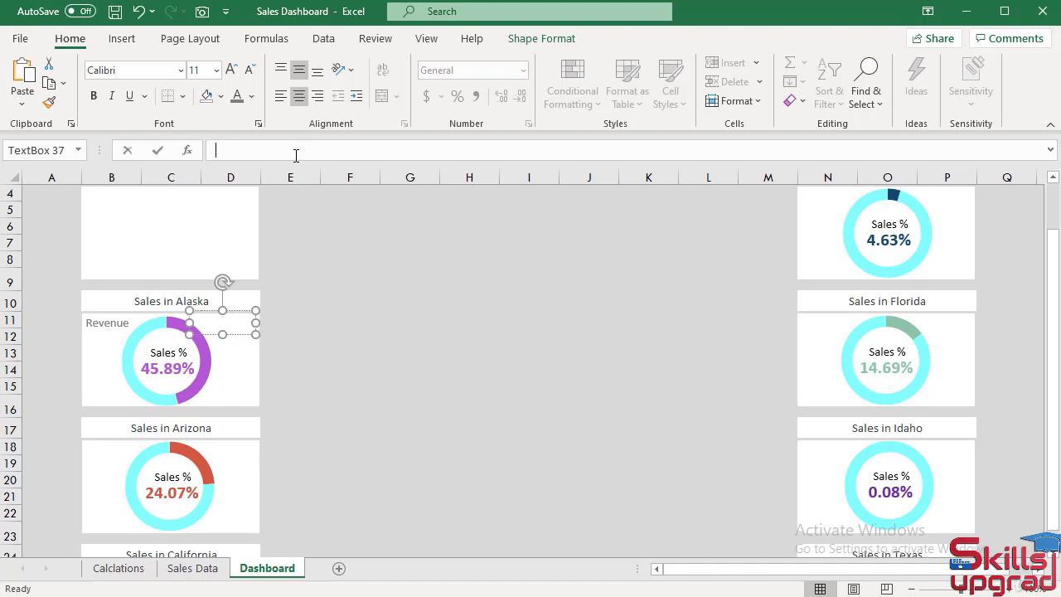
text(=)
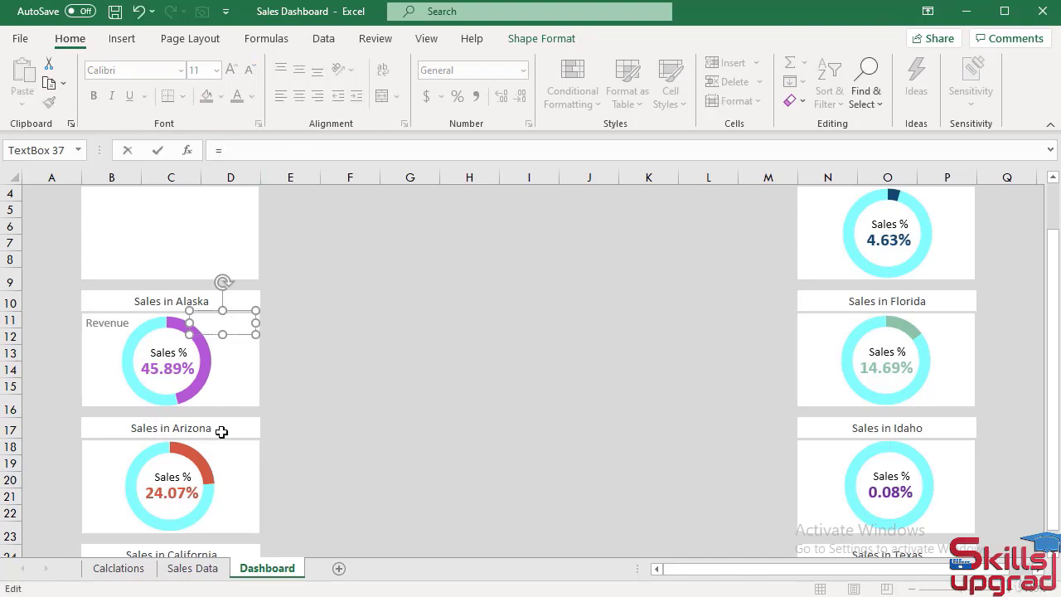
click(119, 569)
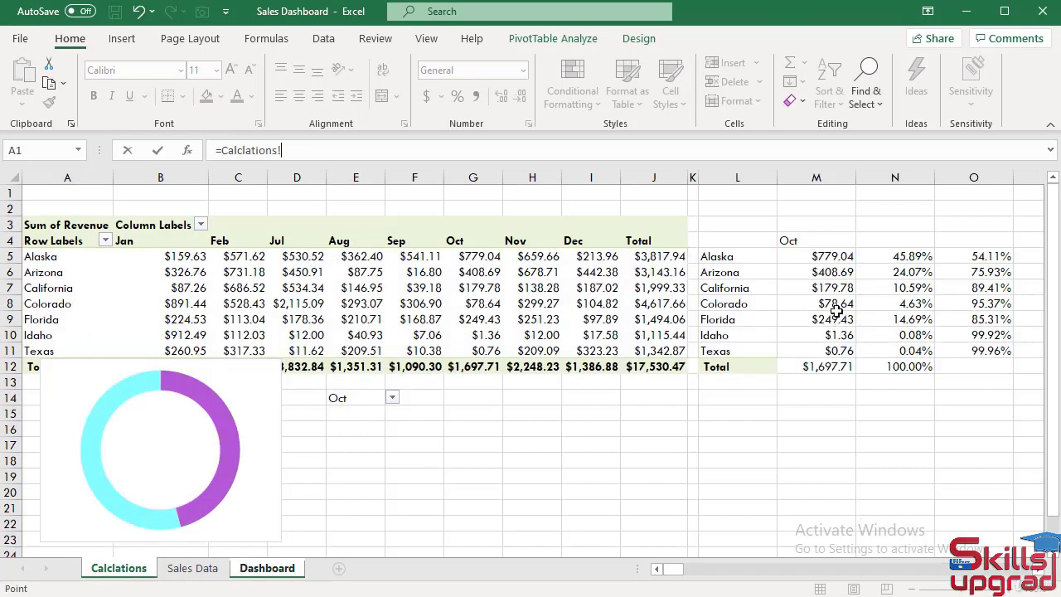
click(826, 259)
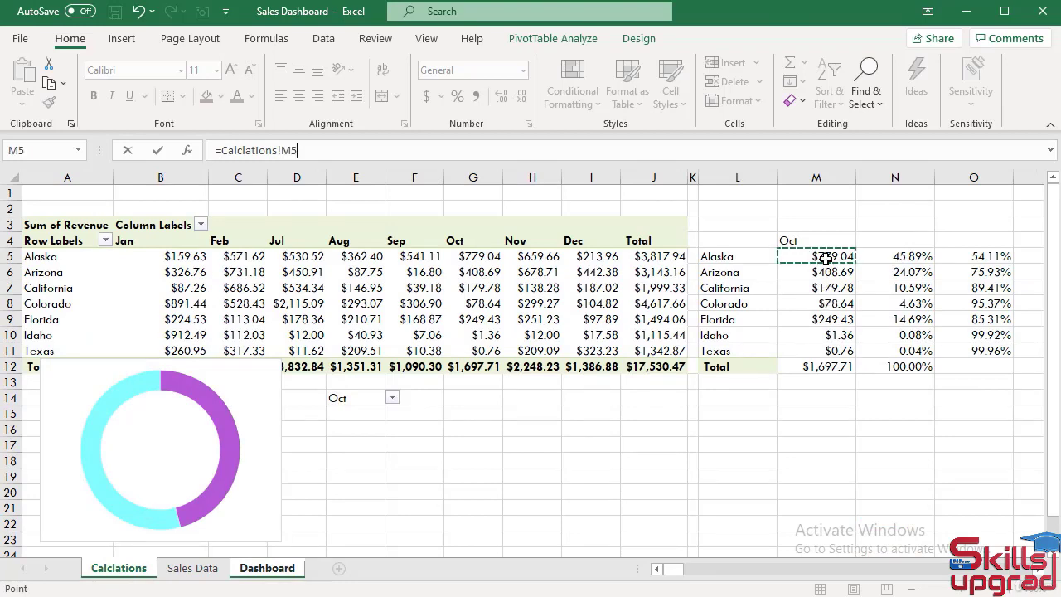
key(Return)
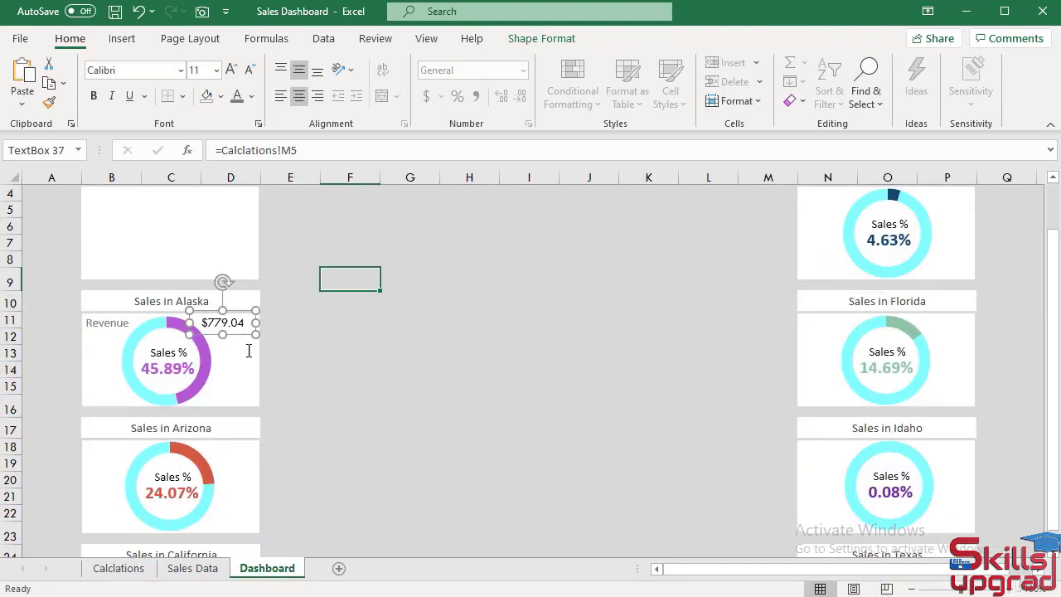
Format the Alaska revenue value in Calibri with a gray font color.
double_click(227, 323)
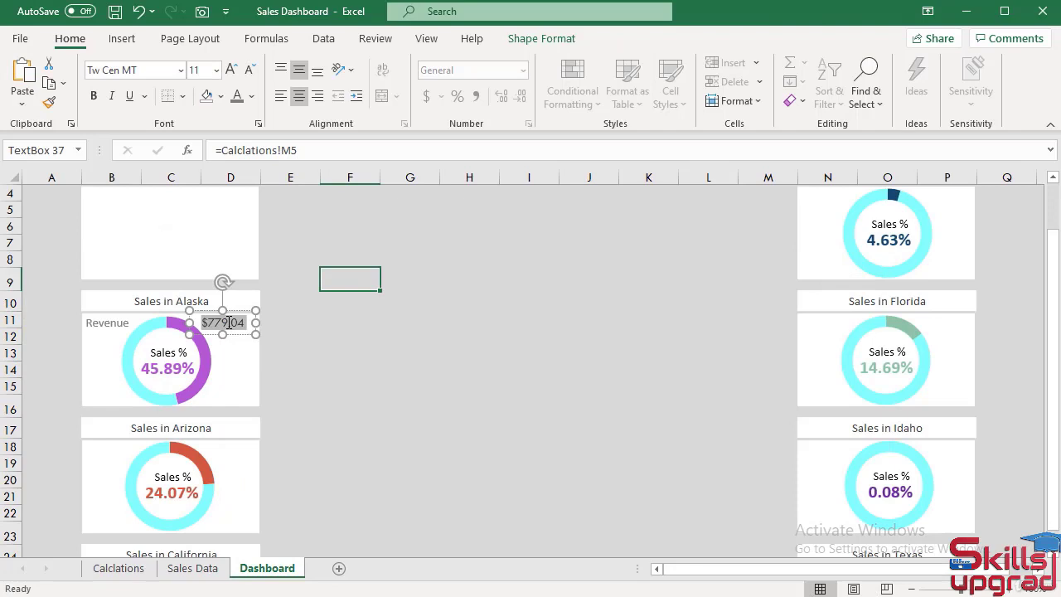
click(148, 72)
text(Calibri)
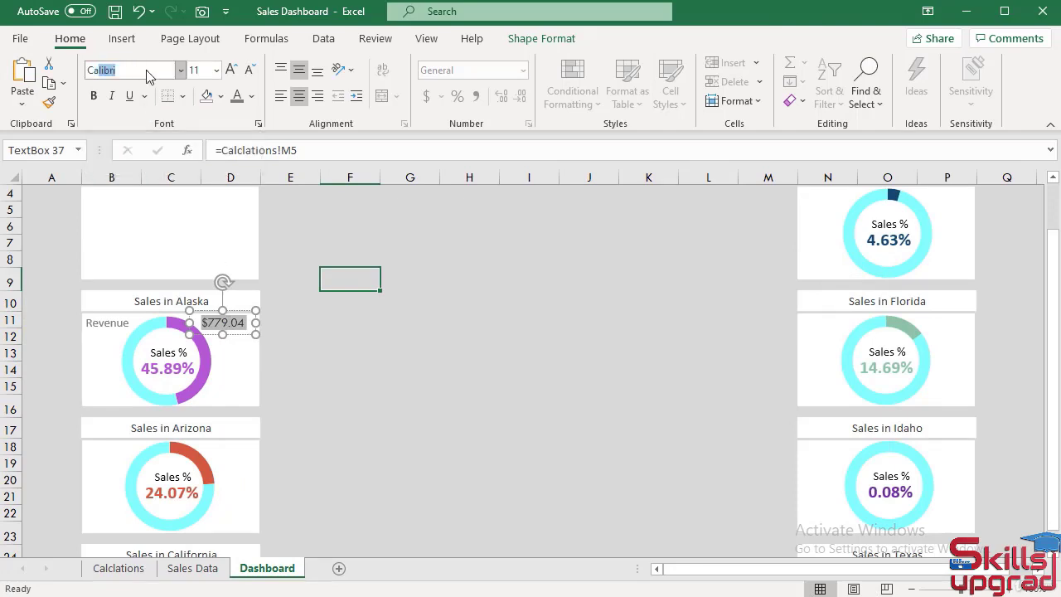
key(Return)
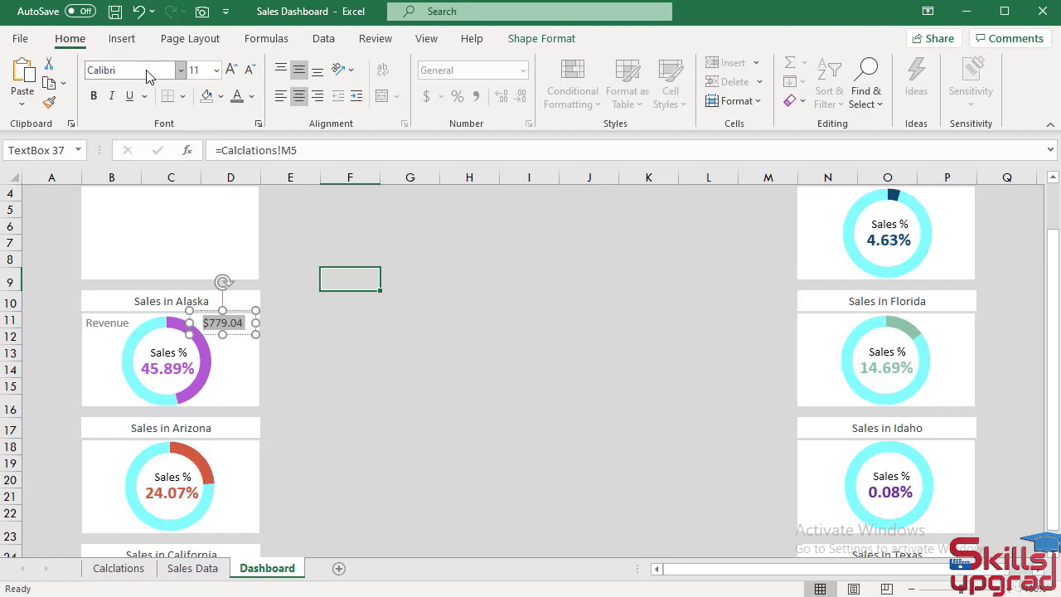
click(253, 96)
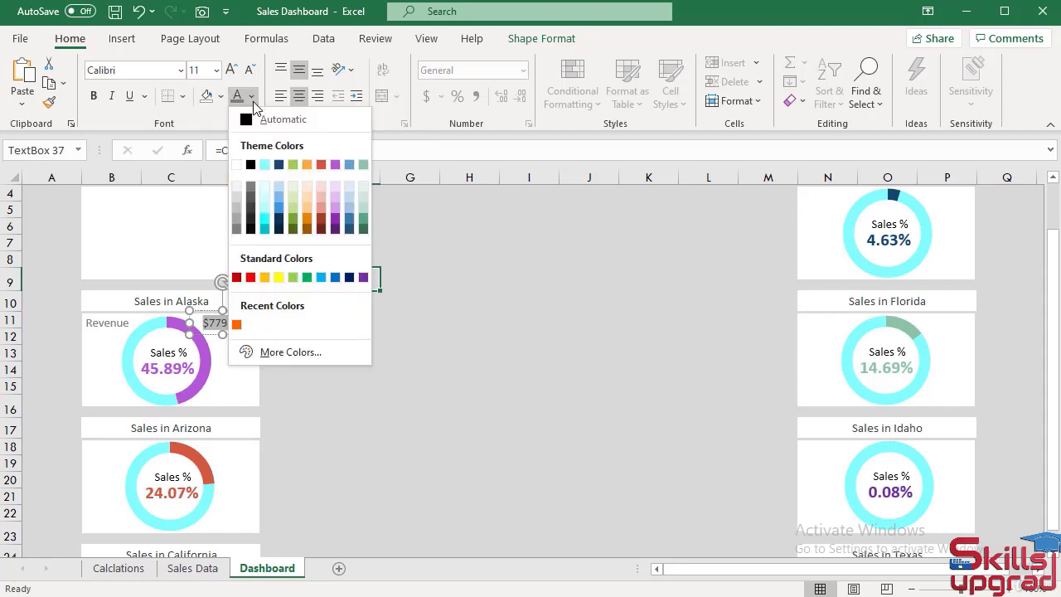
click(255, 191)
click(480, 286)
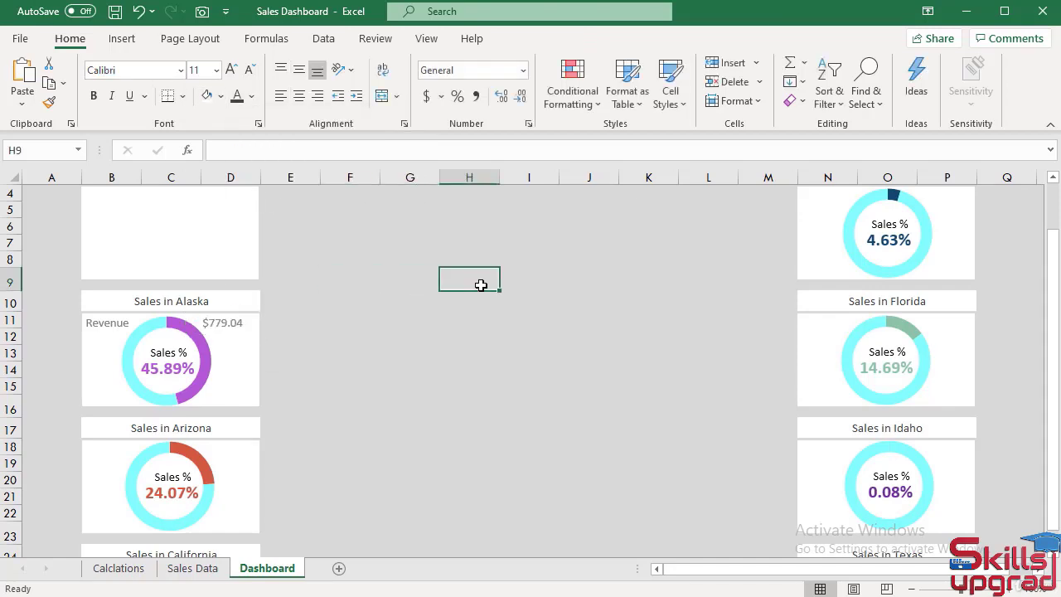
Copy Alaska's Revenue label and value together onto the upper corners of the Sales in Arizona chart.
scroll(359, 354, down, 2)
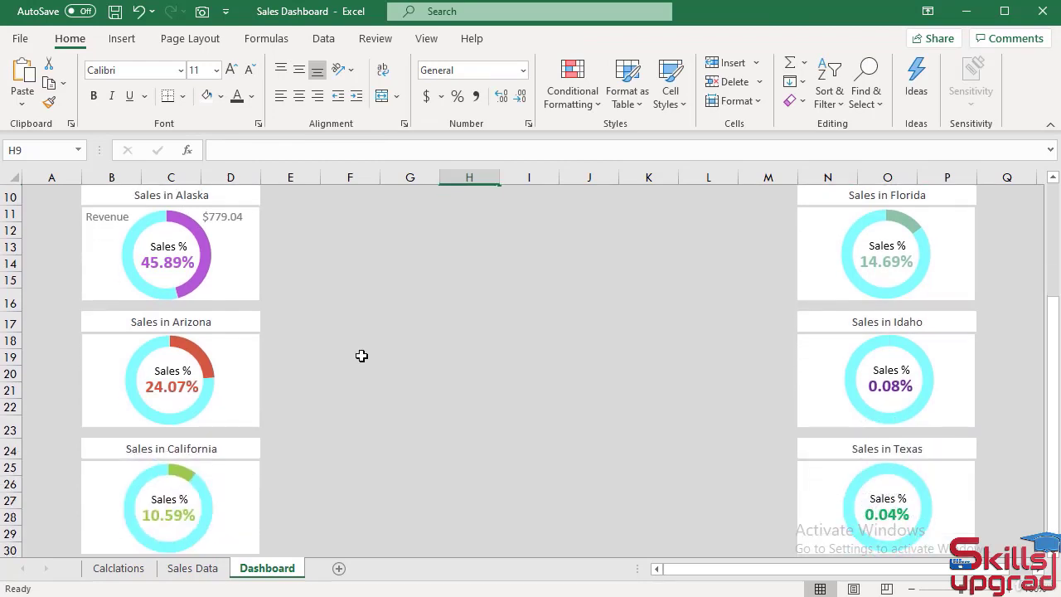
click(106, 217)
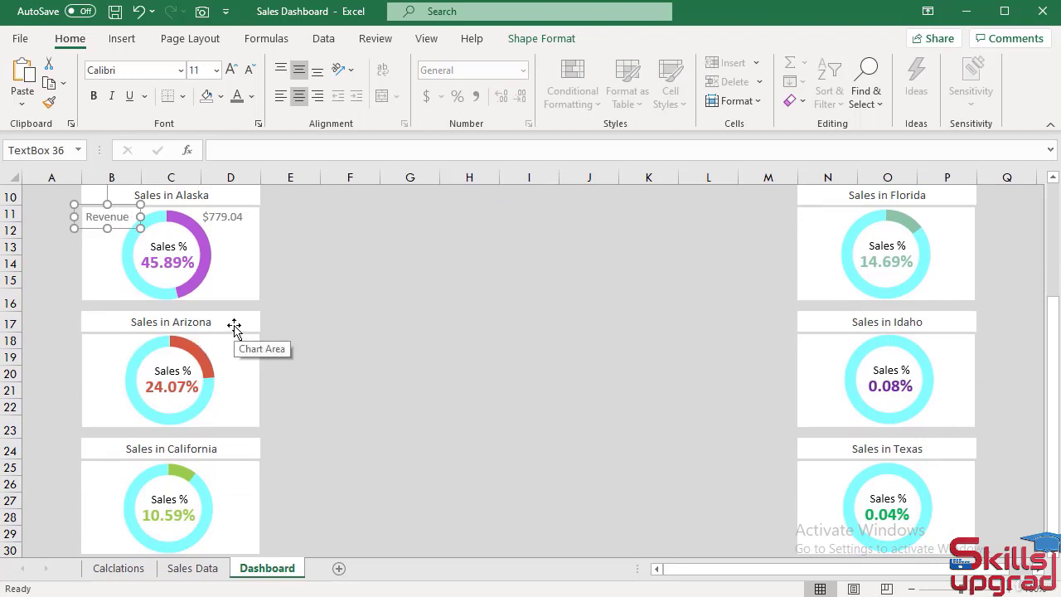
shift+click(234, 217)
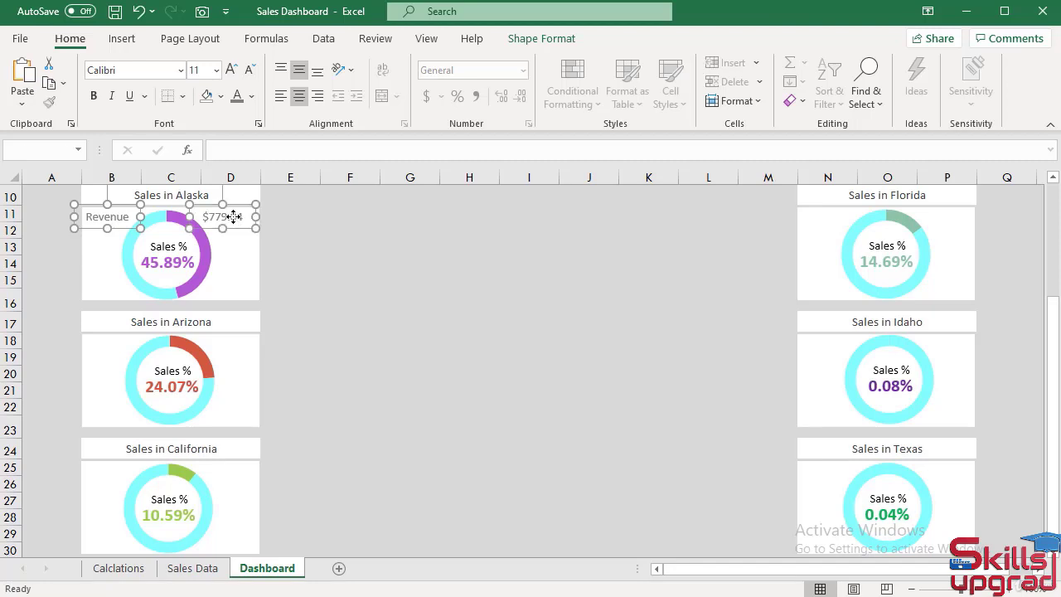
drag(233, 216, 237, 356)
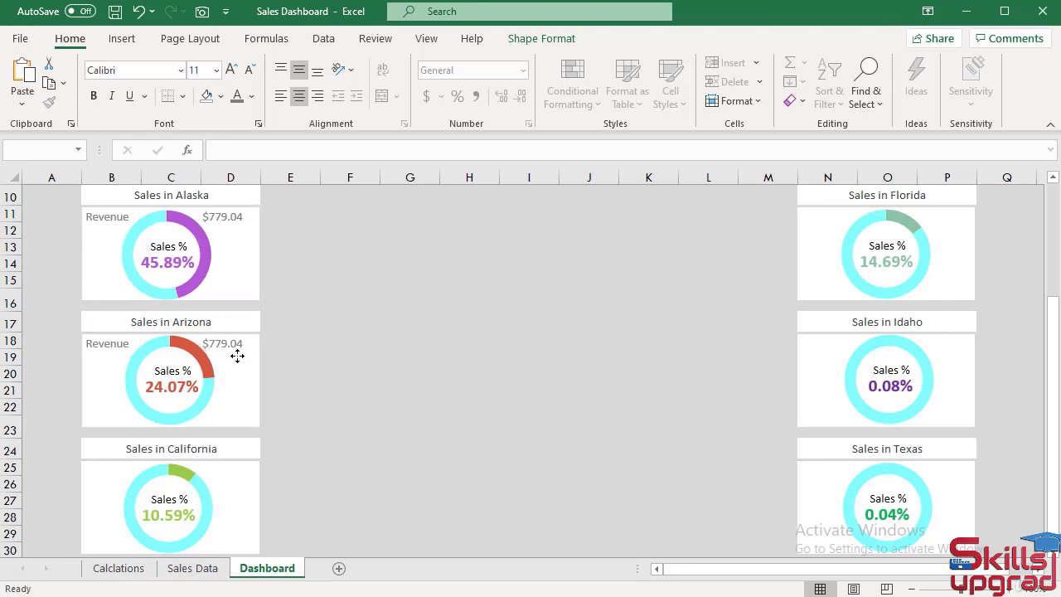
Relink the Arizona revenue value to Calclations!M6 and check that source cell on the Calclations sheet.
click(240, 343)
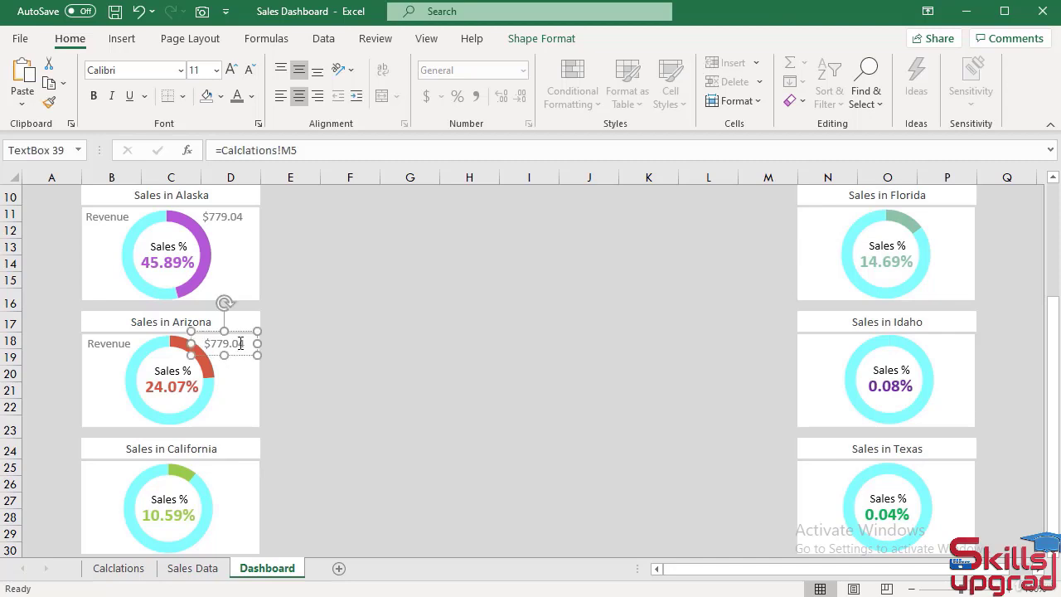
click(300, 150)
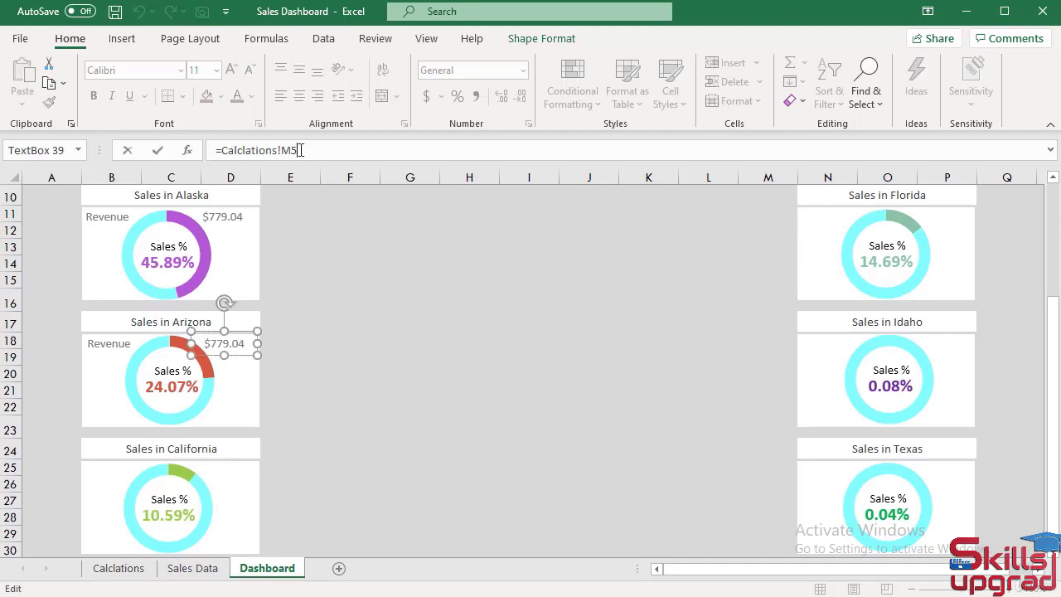
key(BackSpace)
key(Return)
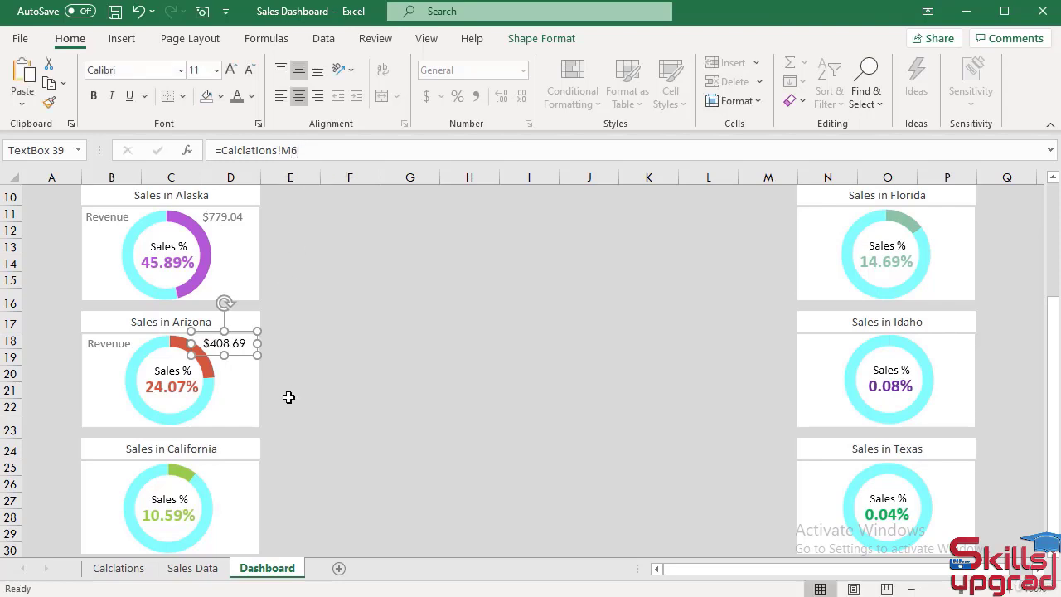
click(119, 568)
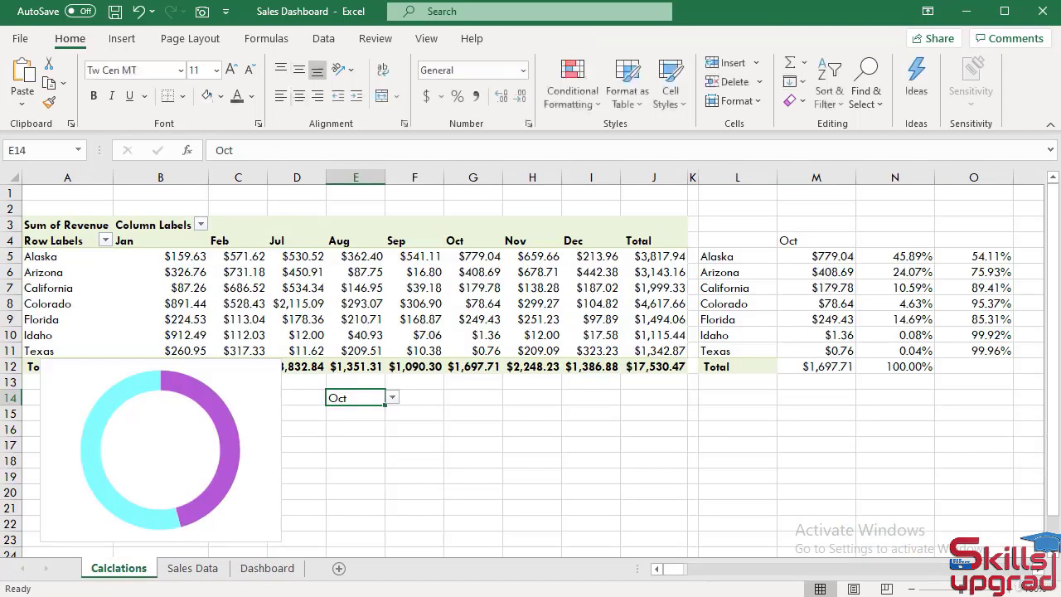
click(826, 273)
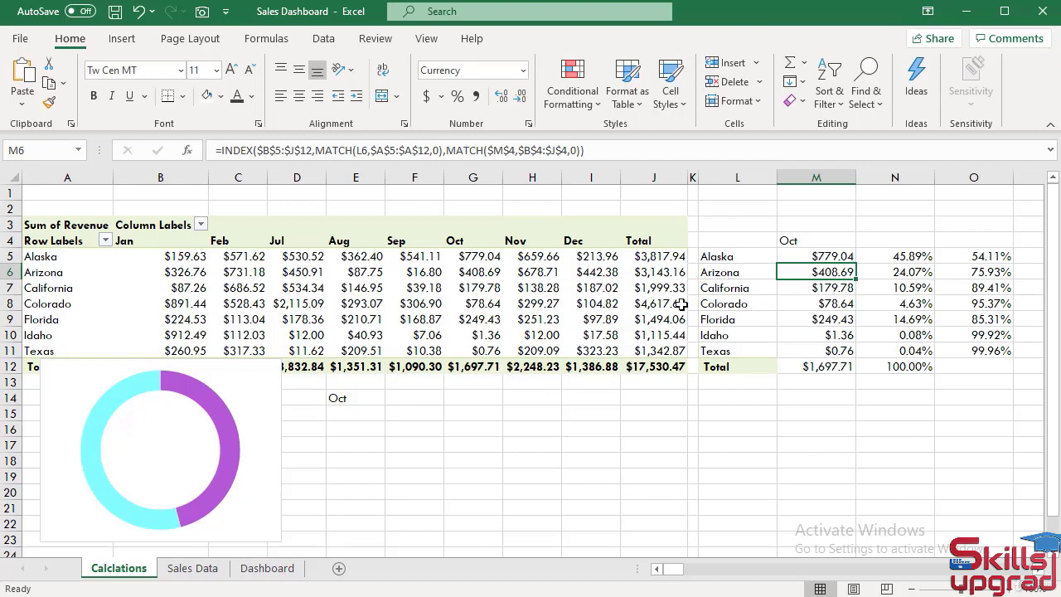
click(267, 567)
Copy the Alaska revenue value's formatting onto the Arizona revenue value with Format Painter.
click(222, 217)
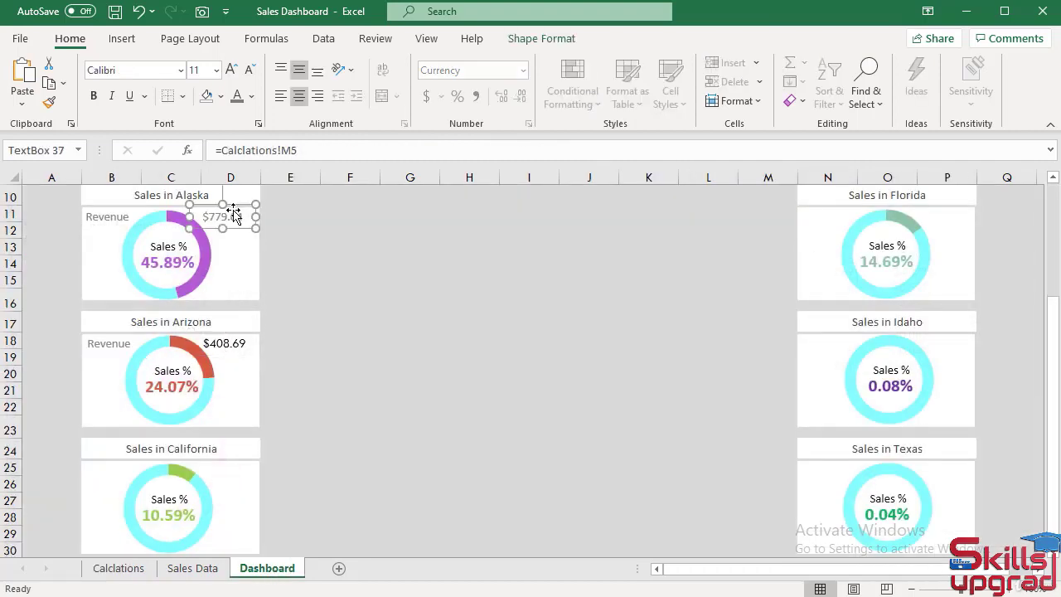
click(50, 103)
click(214, 345)
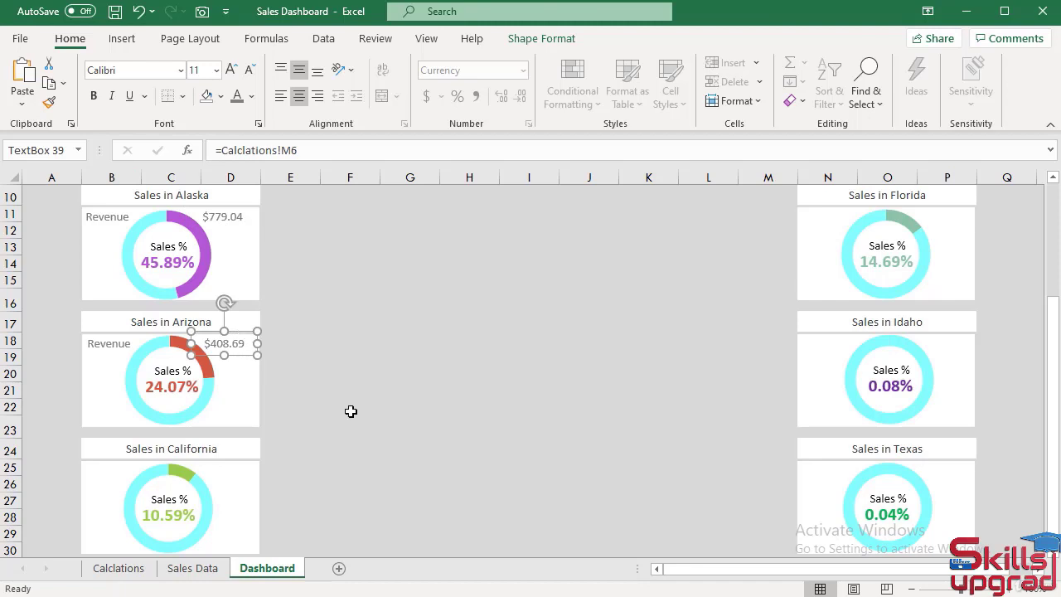
Duplicate Arizona's Revenue label and value and align the copies at the top of the Sales in California chart.
scroll(121, 293, down, 1)
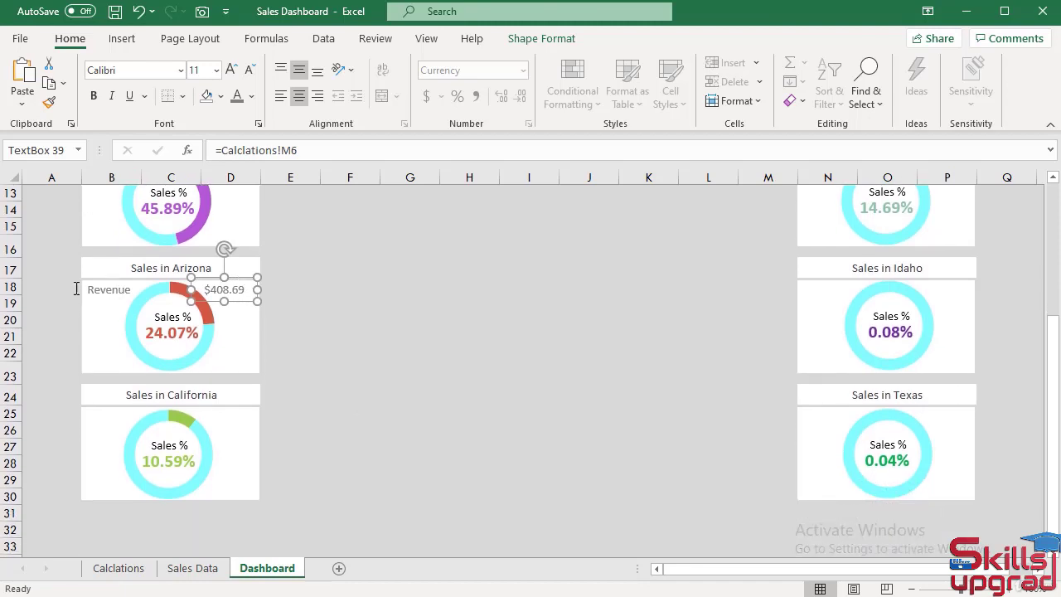
ctrl+click(113, 290)
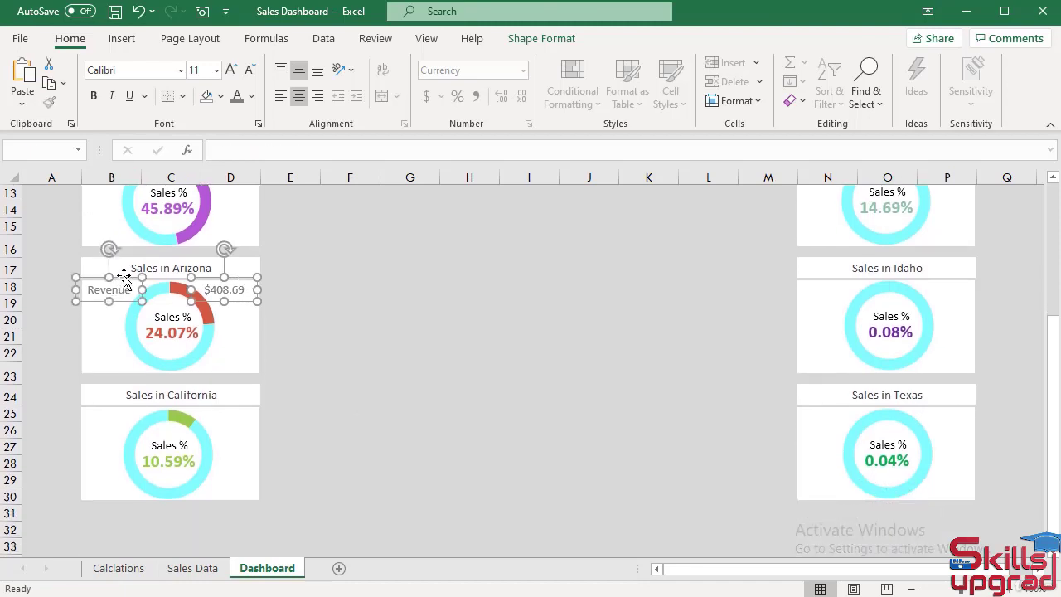
key(ctrl+d)
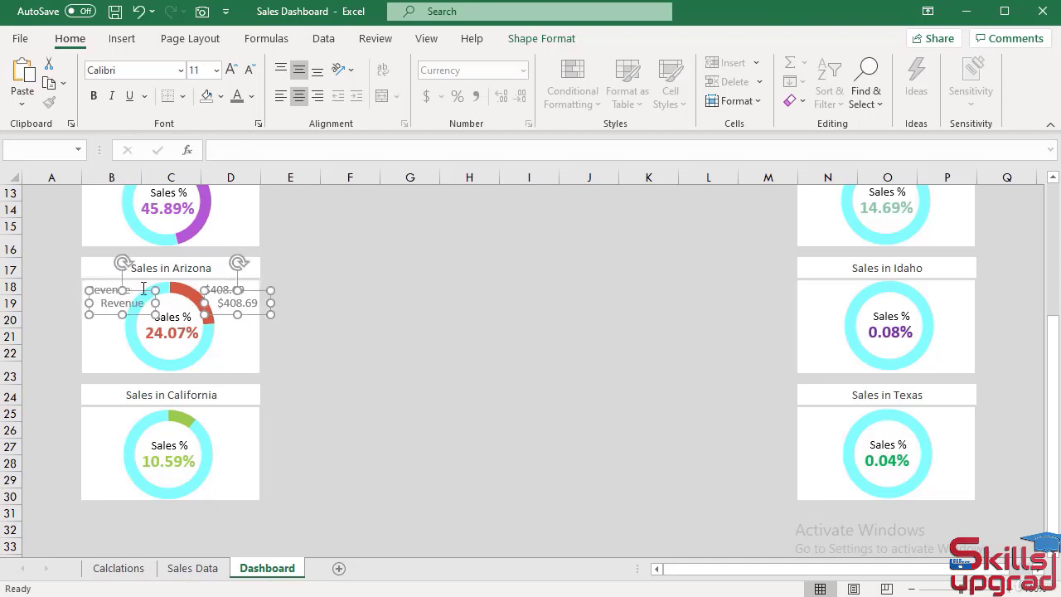
drag(256, 310, 243, 428)
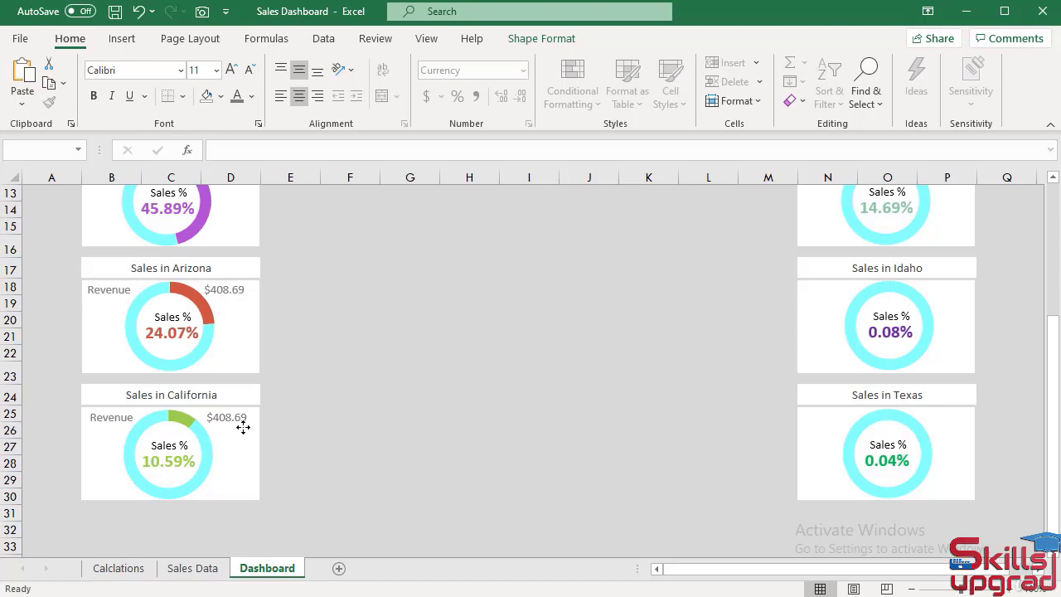
drag(243, 428, 241, 425)
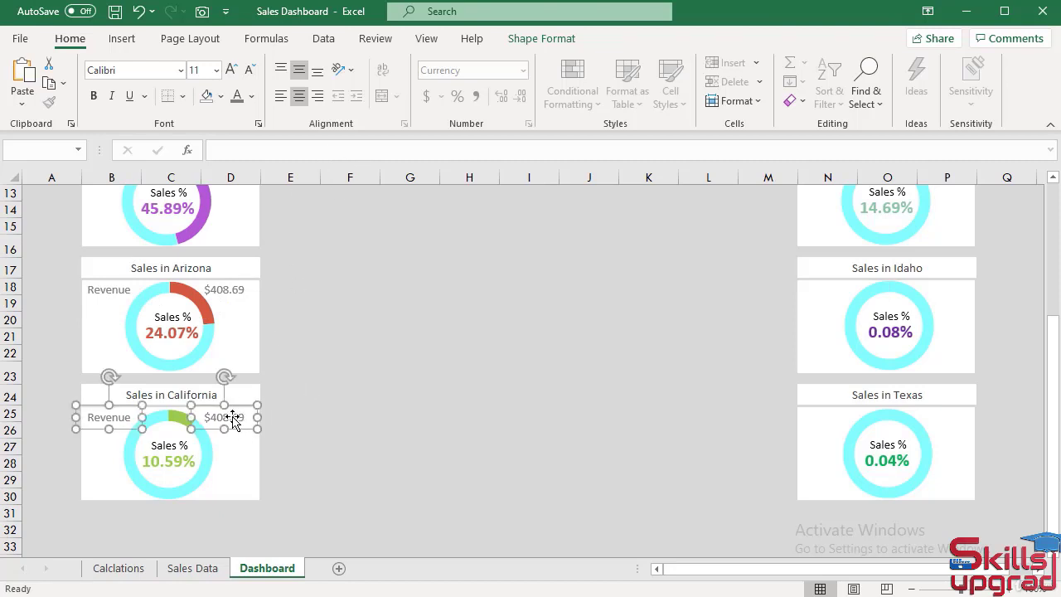
click(394, 415)
Relink the California revenue value to Calclations!M7.
click(232, 417)
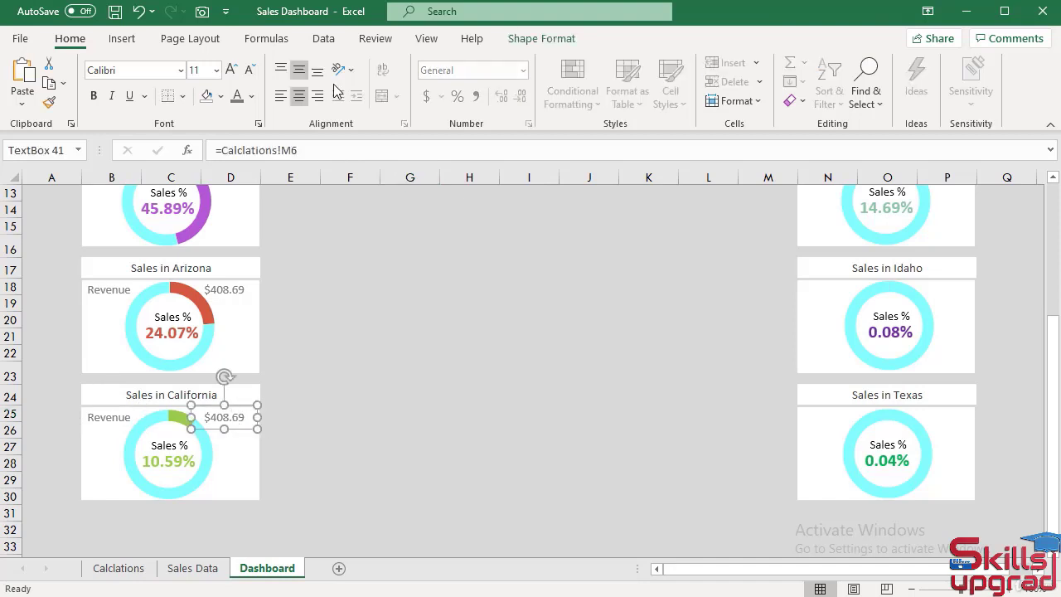
click(299, 150)
key(BackSpace)
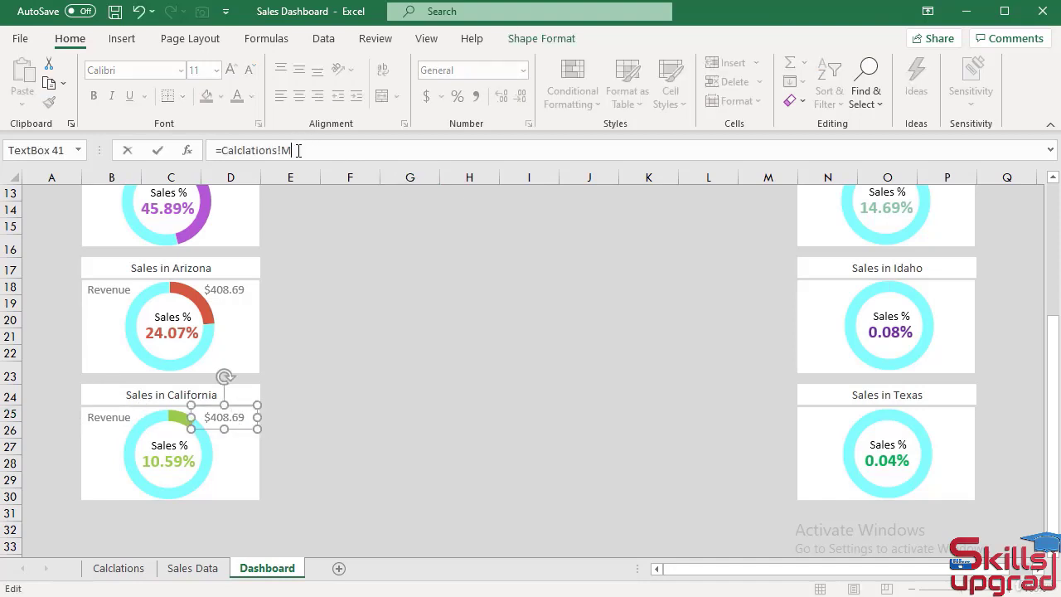
text(7)
key(Return)
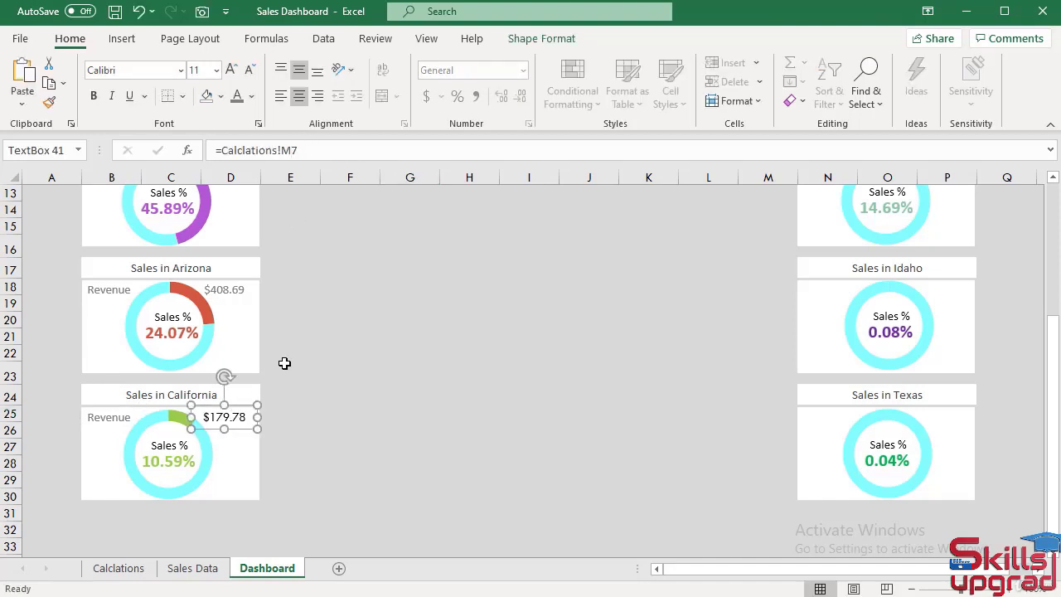
Copy the Arizona revenue value's formatting onto the California revenue value with Format Painter.
click(231, 290)
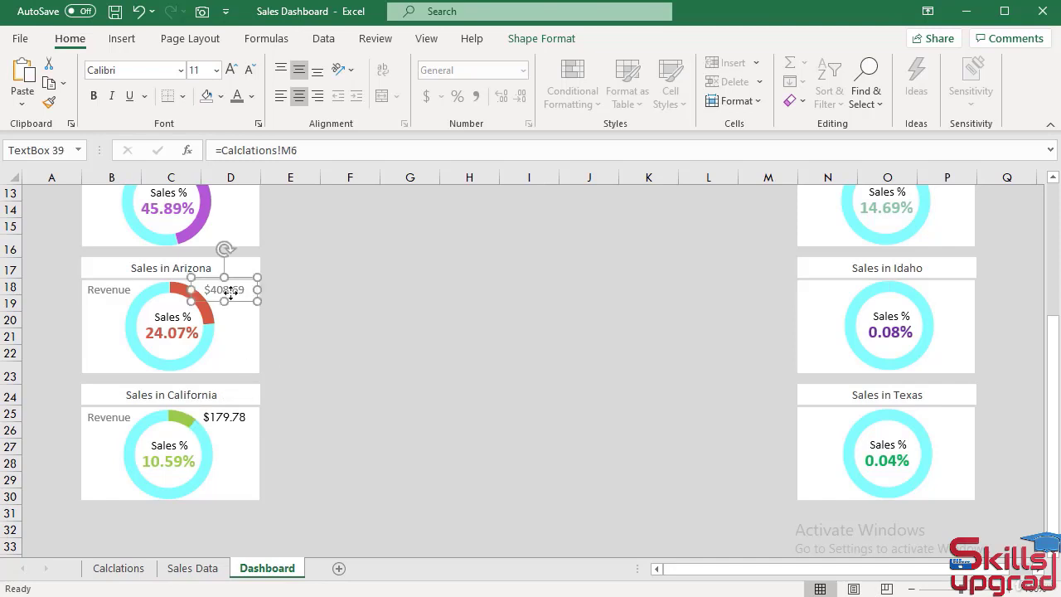
click(49, 102)
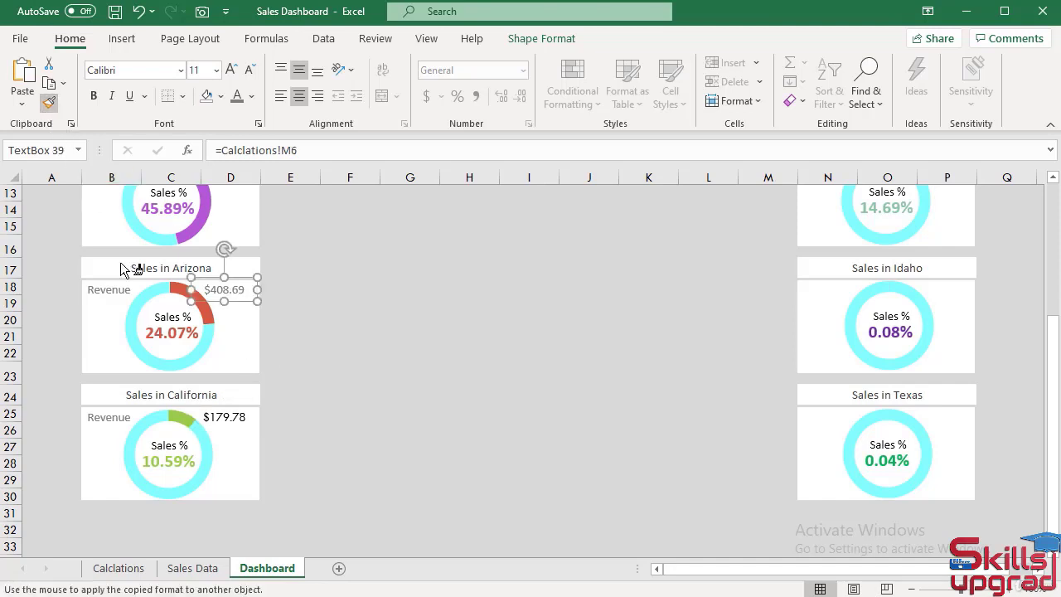
click(222, 421)
Duplicate the Revenue labels and values of Alaska, Arizona and California together and place the copies on the Florida, Idaho and Texas charts.
scroll(360, 405, up, 1)
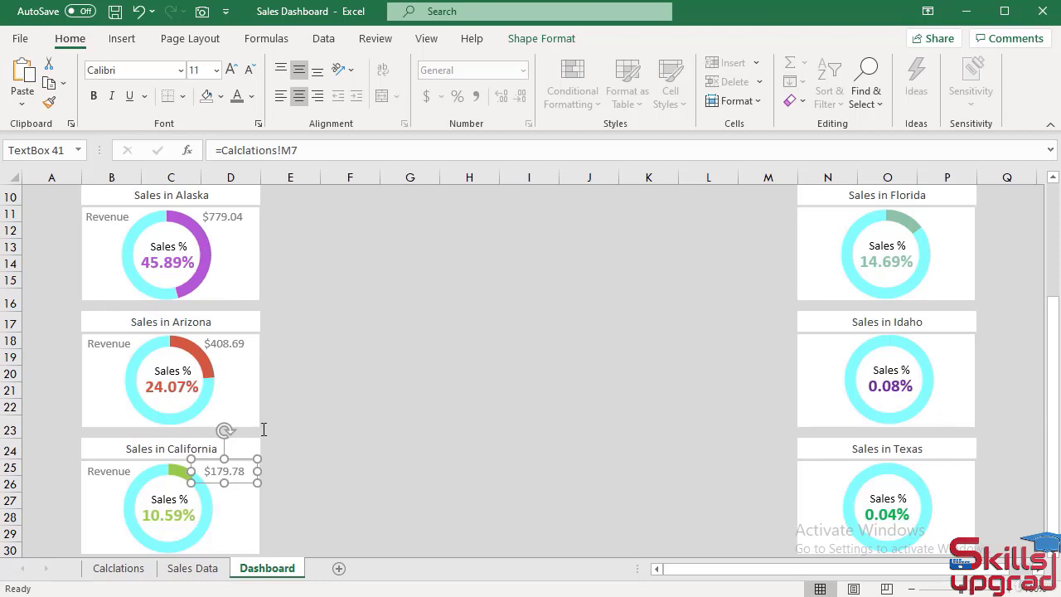
ctrl+click(119, 473)
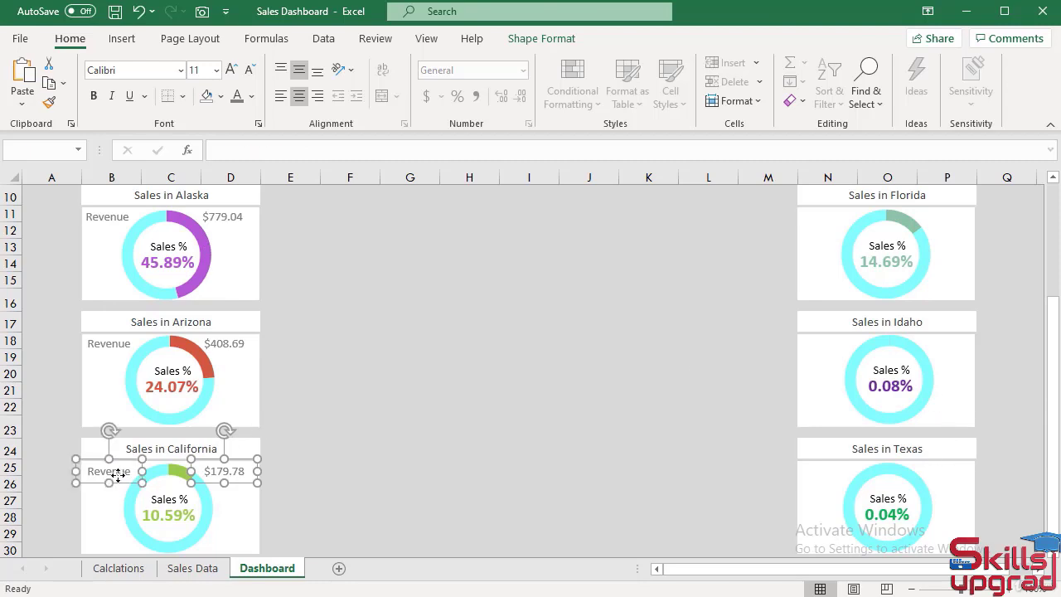
ctrl+click(105, 349)
ctrl+click(236, 348)
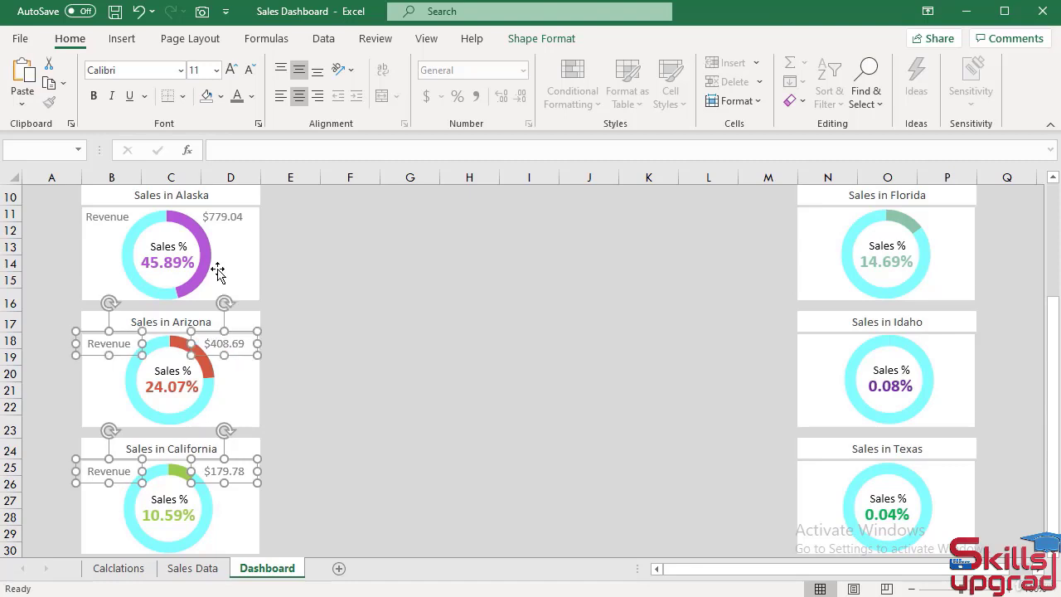
ctrl+click(220, 216)
ctrl+click(109, 216)
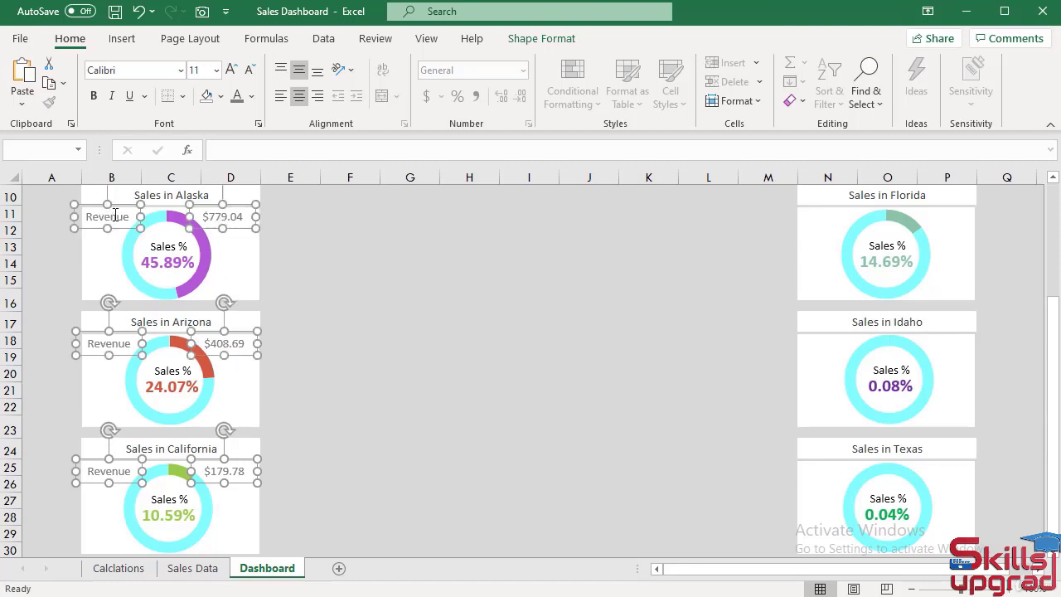
key(ctrl+d)
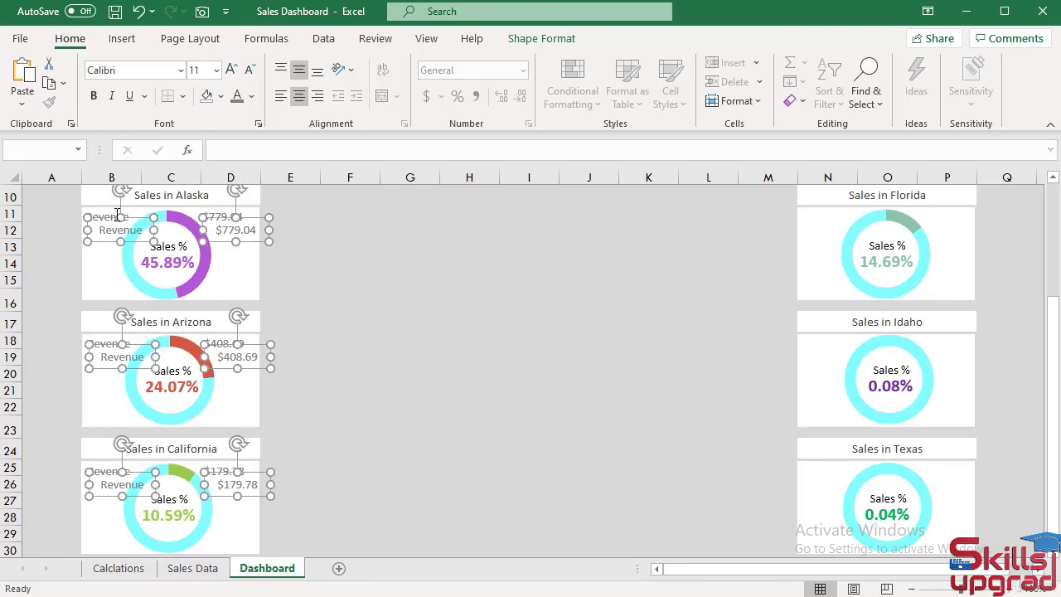
drag(264, 495, 959, 483)
Duplicate Florida's Revenue label and value and place the copies at the top of the Sales in Colorado chart.
click(1038, 572)
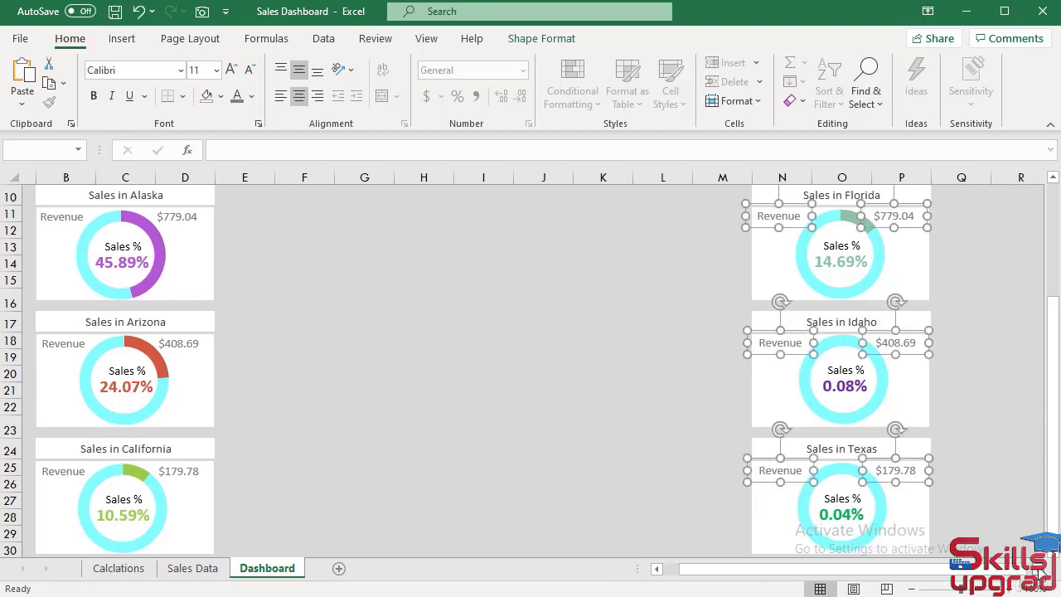
click(1039, 572)
click(1039, 572)
click(1038, 572)
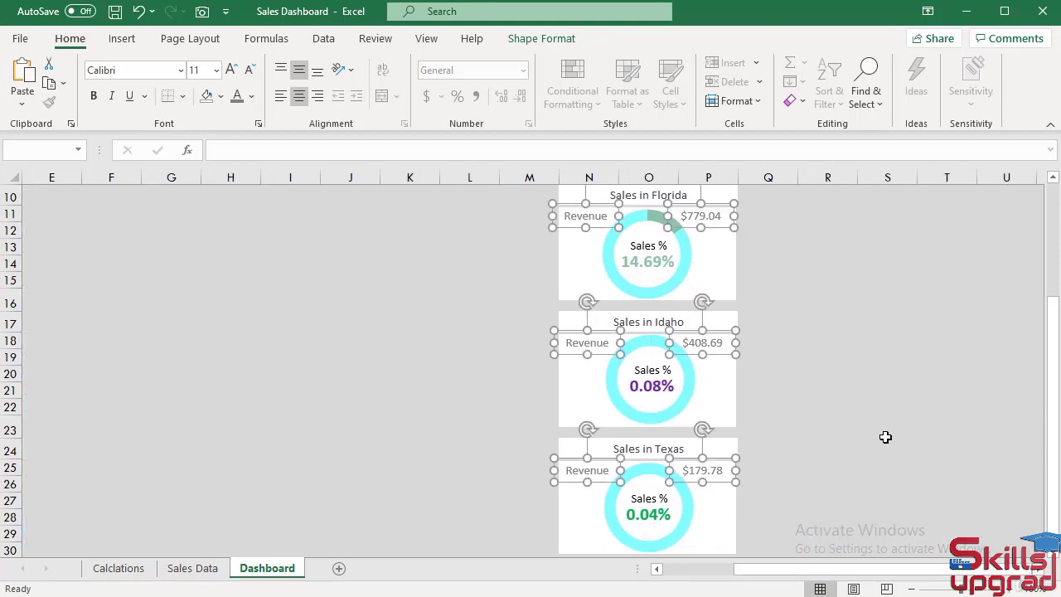
click(808, 421)
scroll(810, 417, up, 2)
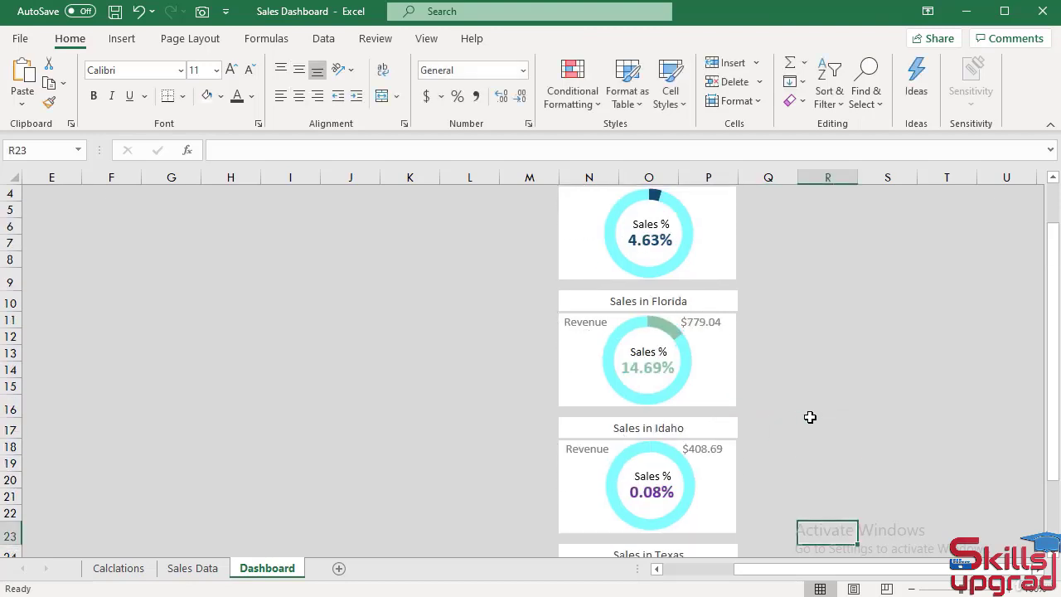
scroll(812, 390, up, 1)
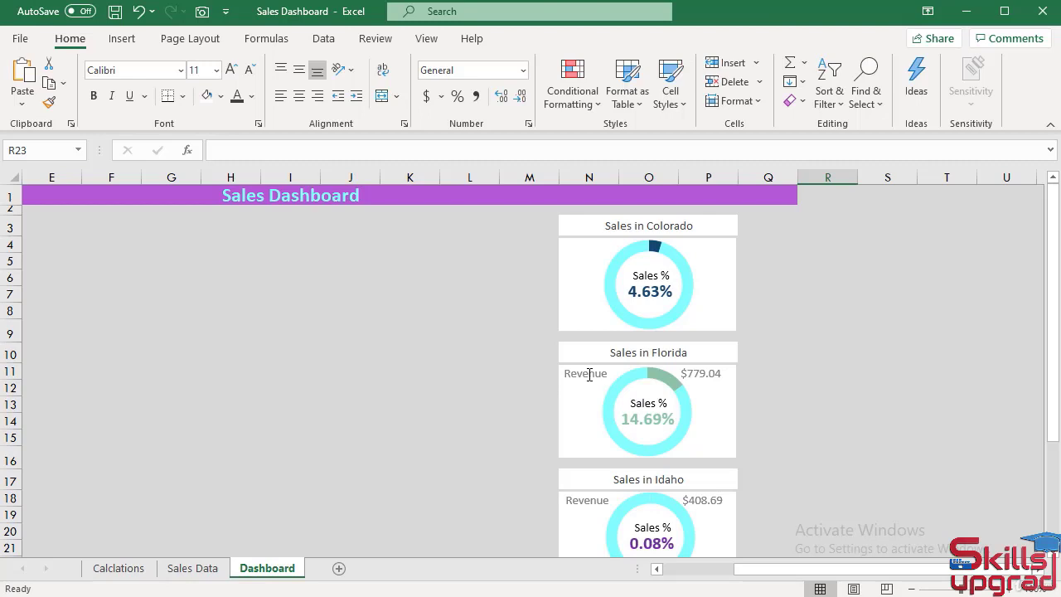
click(718, 378)
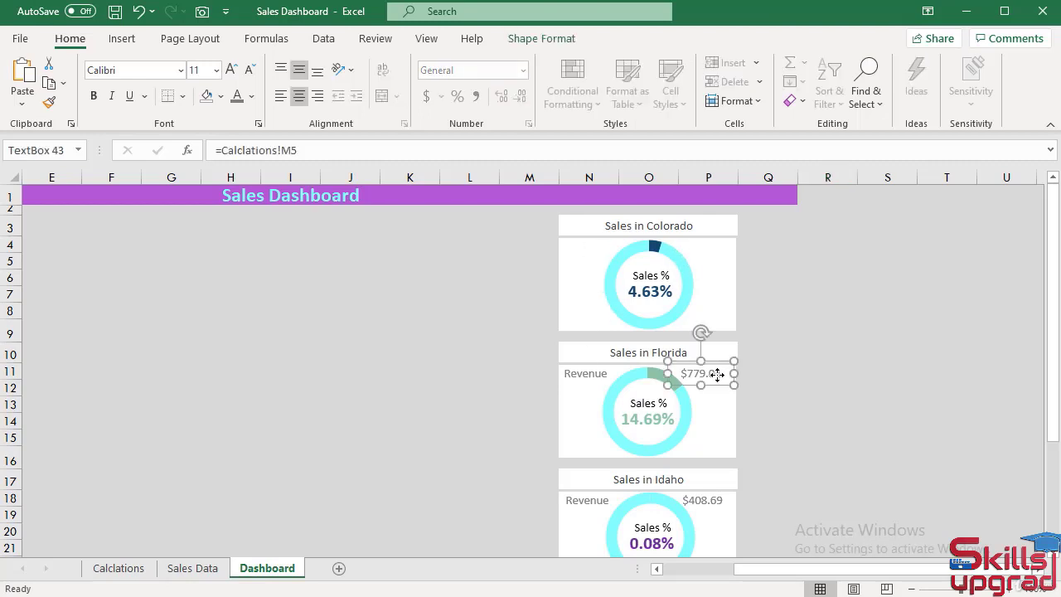
shift+click(599, 374)
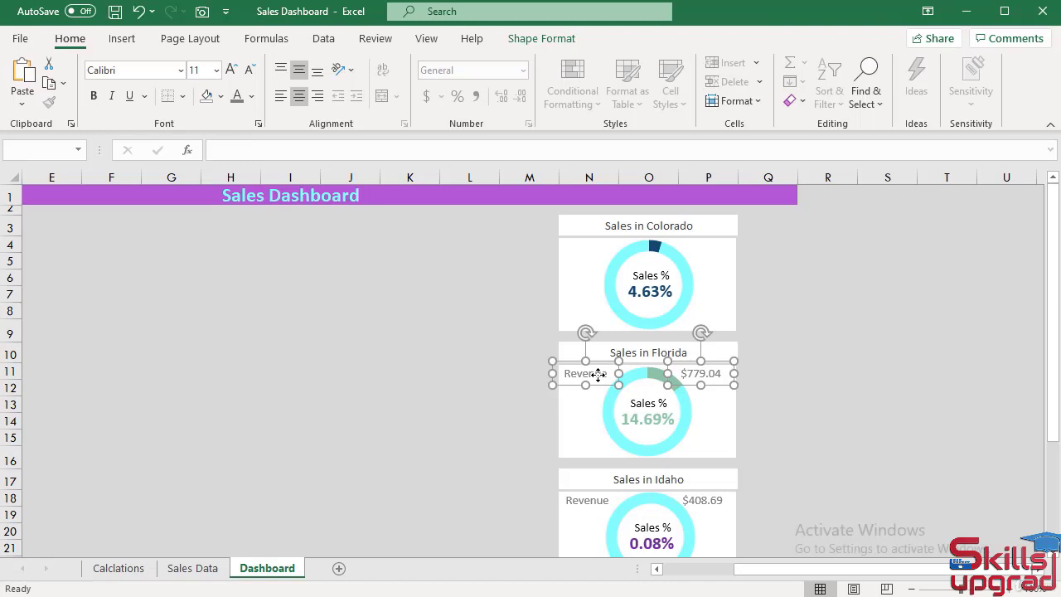
key(ctrl+d)
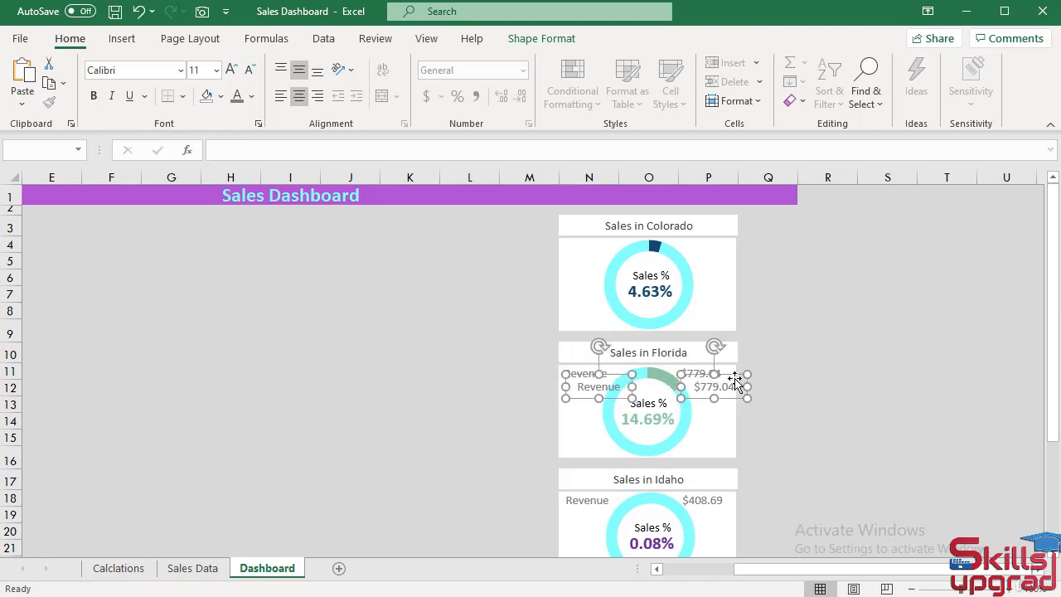
drag(732, 374, 722, 235)
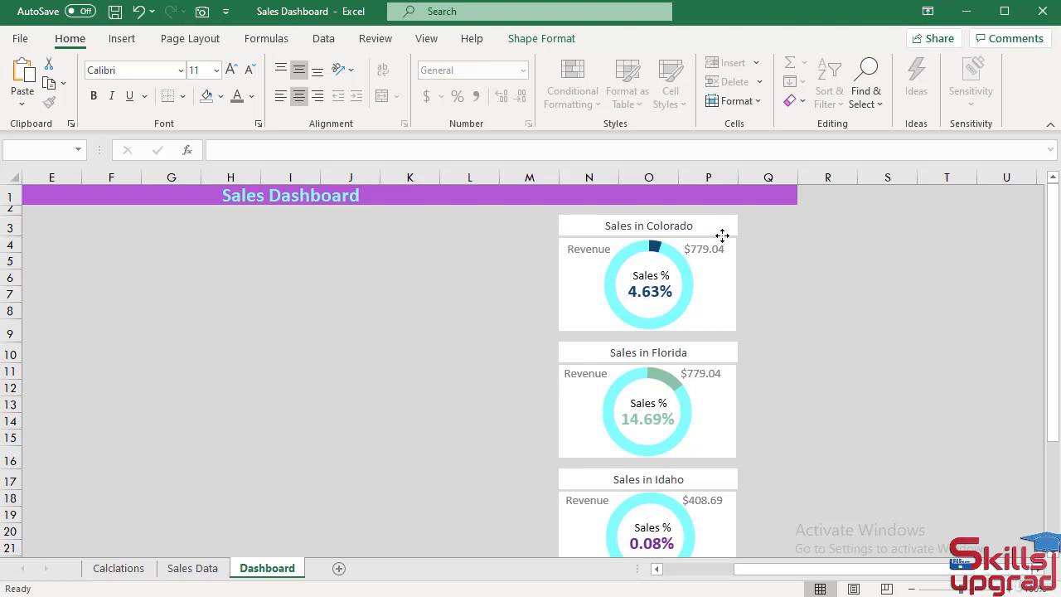
click(841, 296)
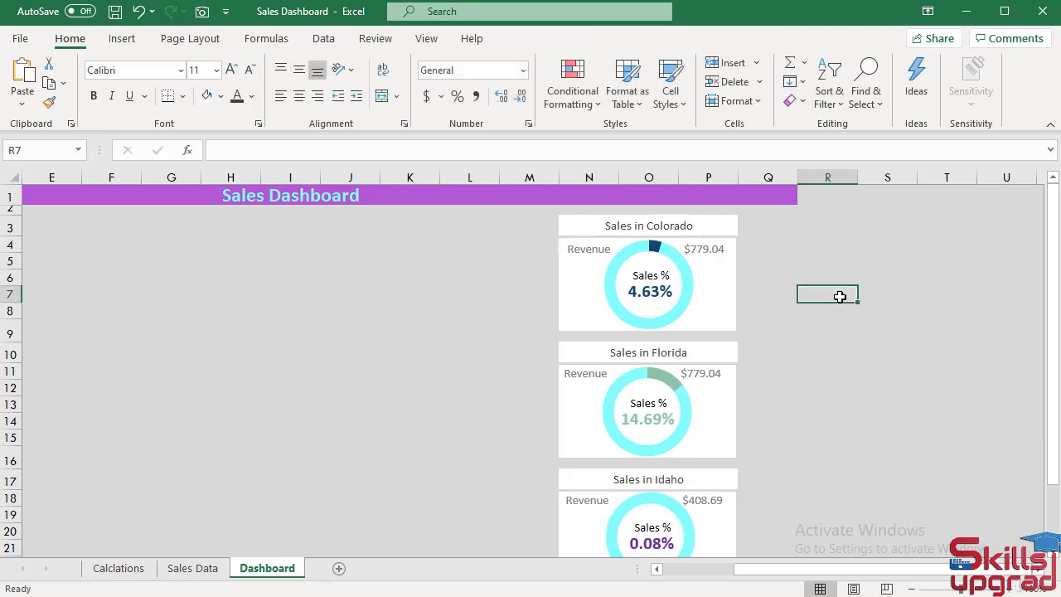
Check Colorado's source cell on the Calclations sheet and relink the Colorado revenue value to Calclations!M8.
click(712, 257)
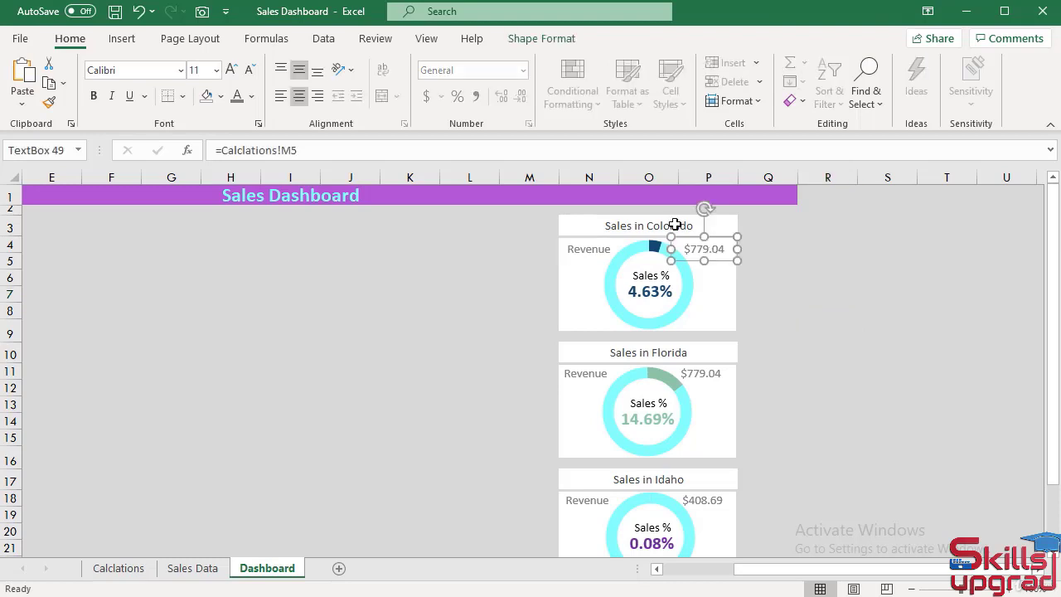
click(124, 570)
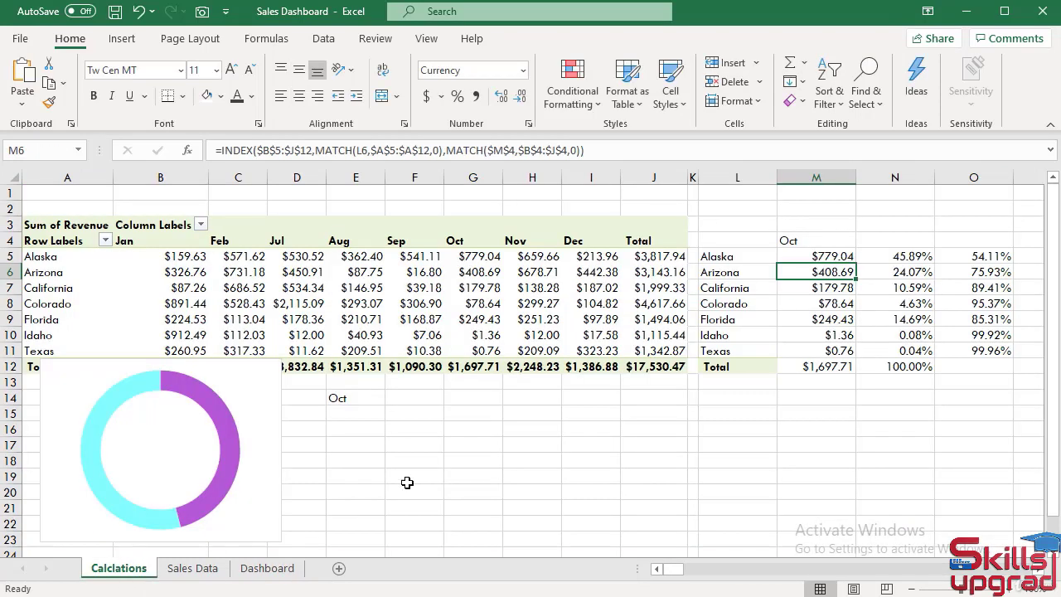
click(833, 305)
click(265, 572)
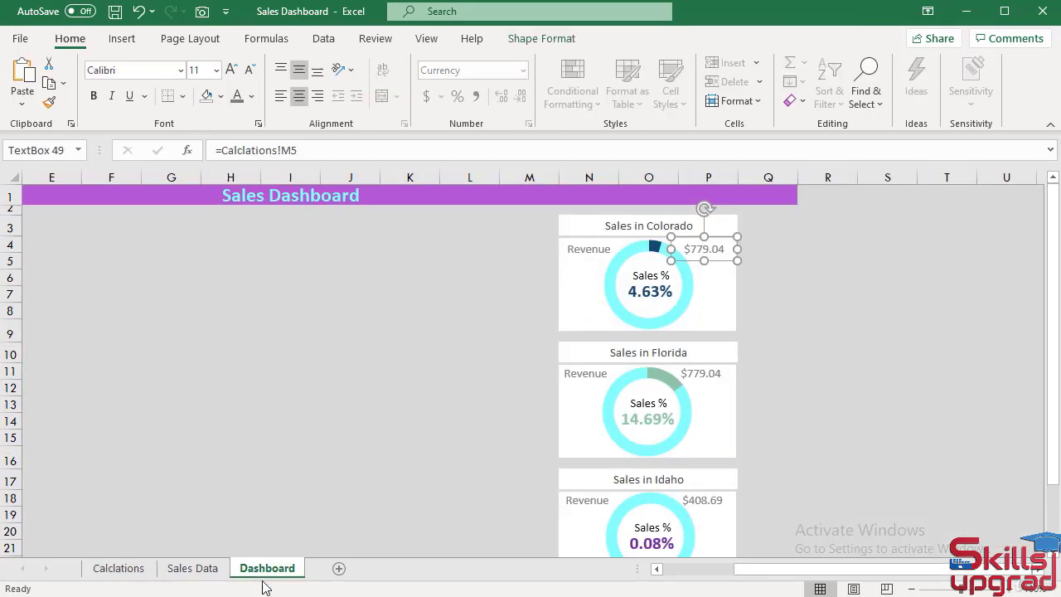
click(304, 151)
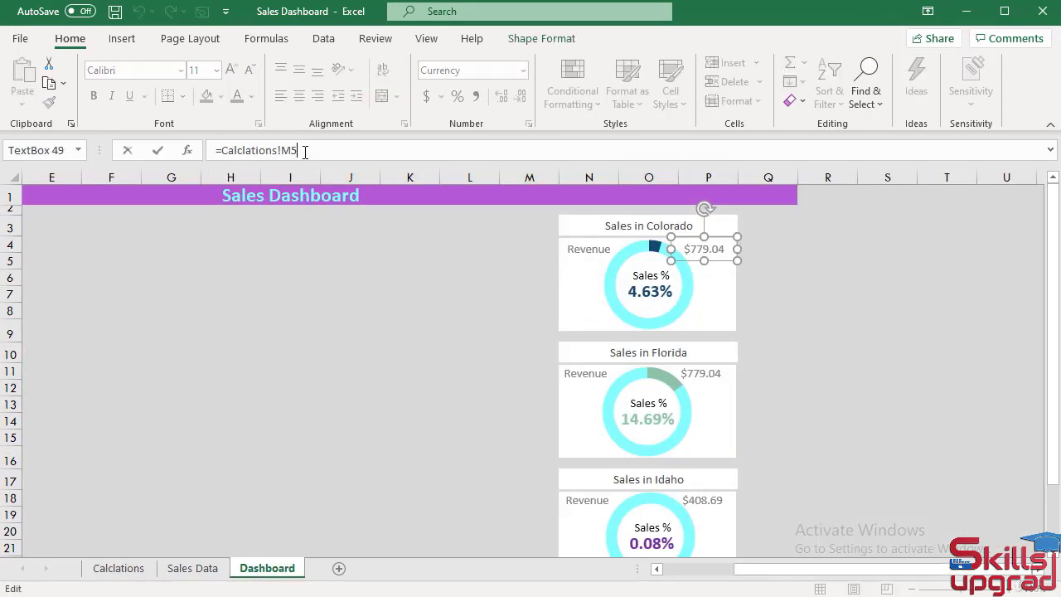
key(BackSpace)
text(8)
key(Return)
Relink the Florida revenue value to Calclations!M9.
click(705, 375)
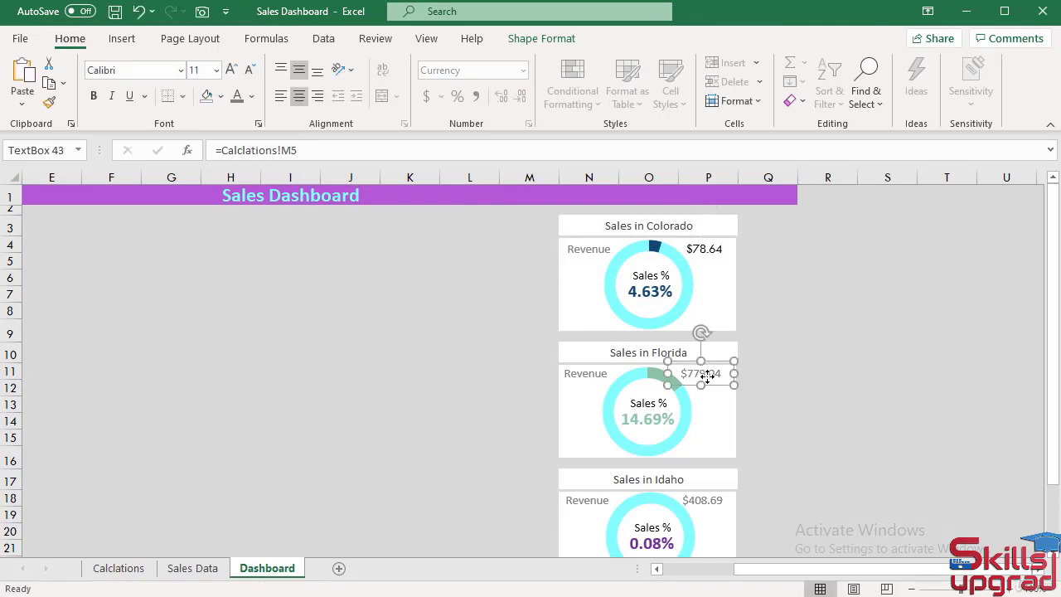
click(301, 150)
key(BackSpace)
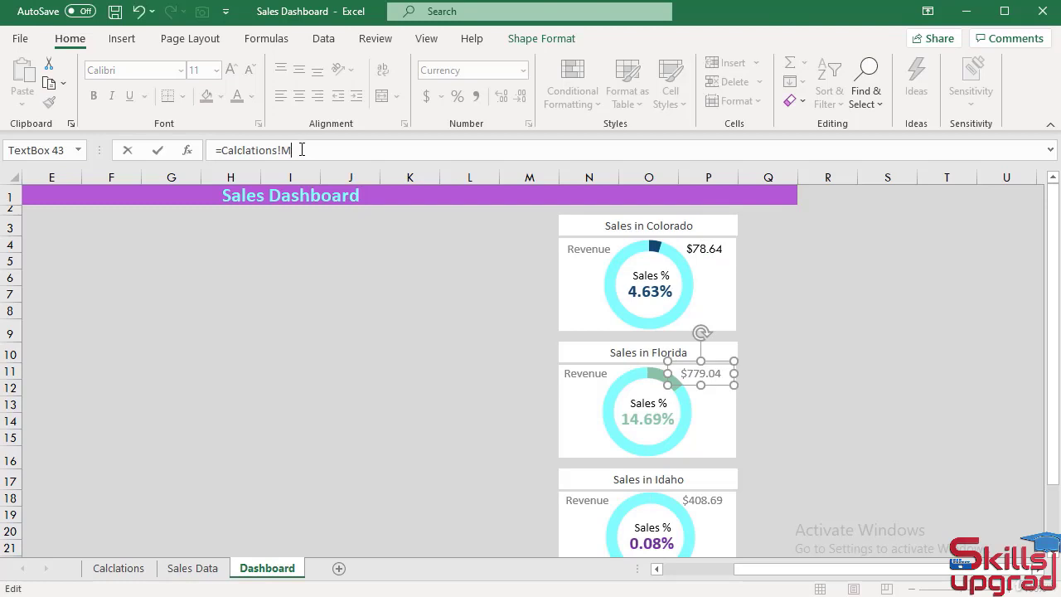
key(Return)
Relink the Idaho revenue value to Calclations!M10.
scroll(829, 443, down, 2)
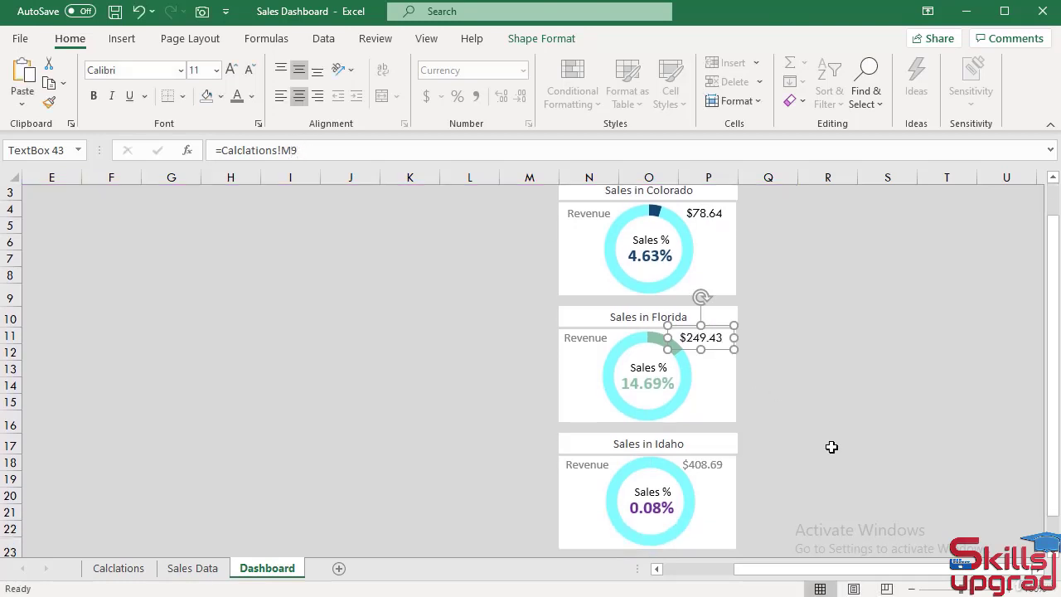
click(711, 399)
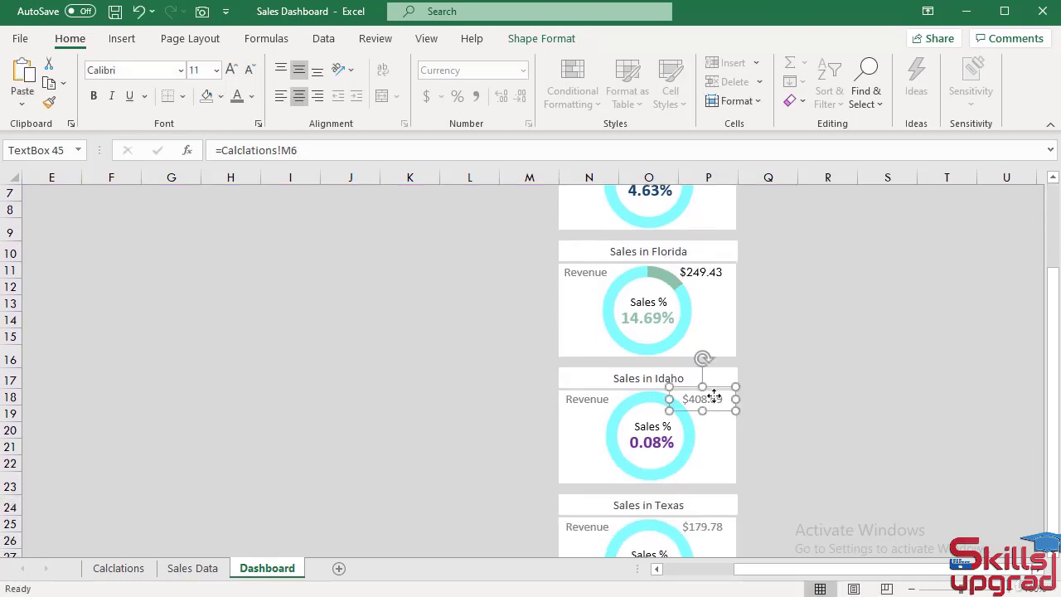
click(306, 150)
key(BackSpace)
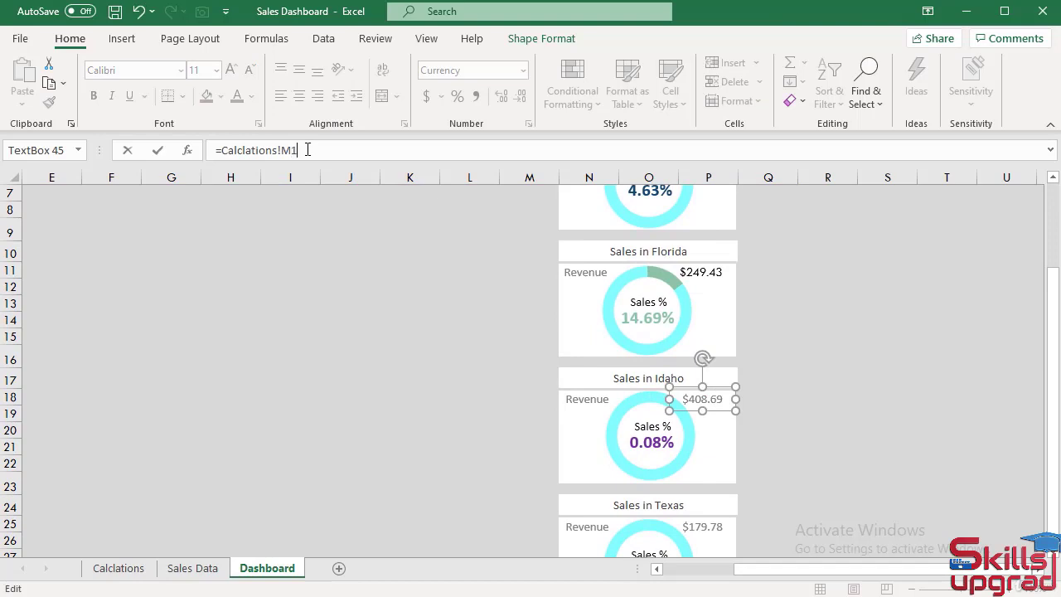
key(Return)
Relink the Texas revenue value to Calclations!M11.
scroll(850, 444, down, 1)
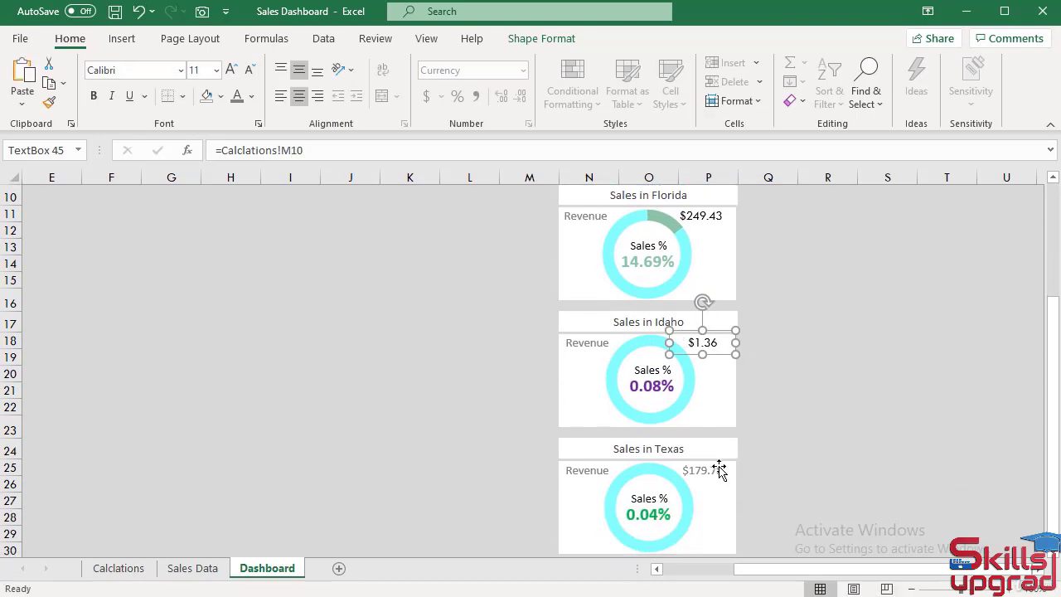
click(714, 470)
click(298, 150)
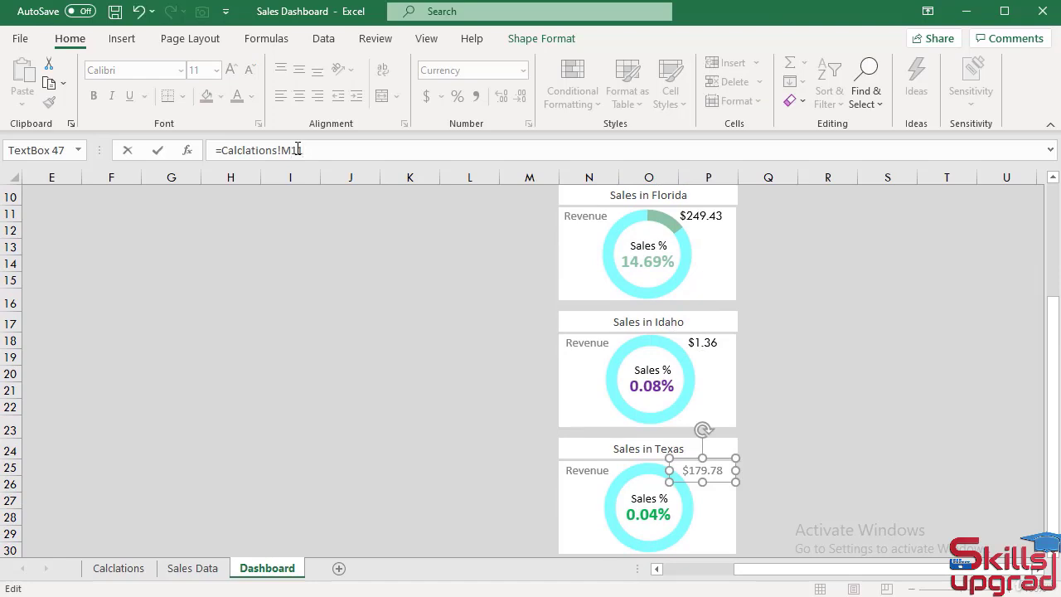
text(11)
key(Return)
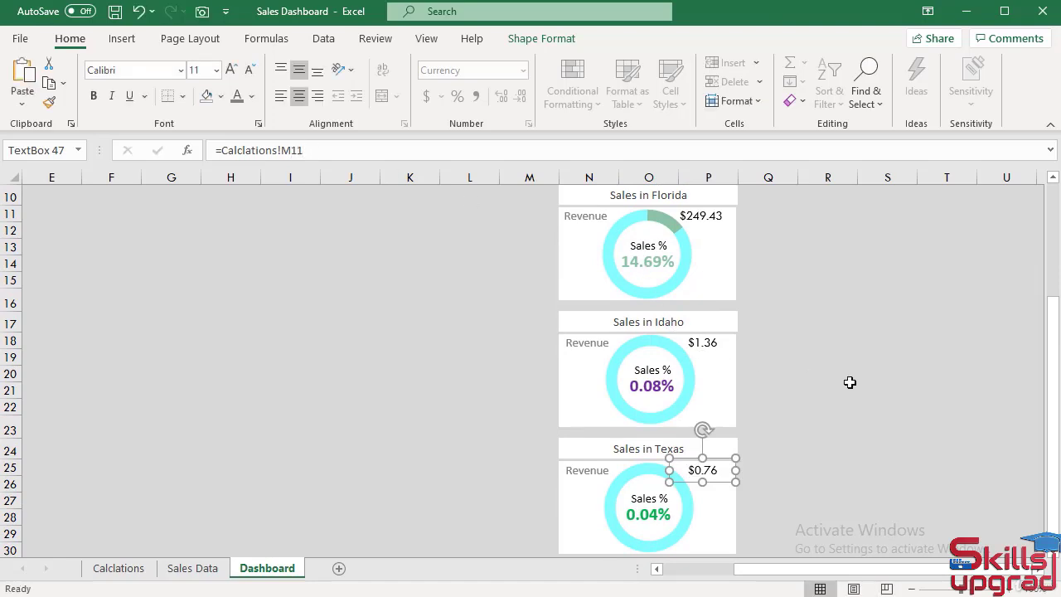
Copy the formatting of Colorado's Revenue label onto the Colorado revenue value and from there onto the Florida revenue value with Format Painter.
scroll(849, 382, up, 2)
scroll(849, 382, up, 1)
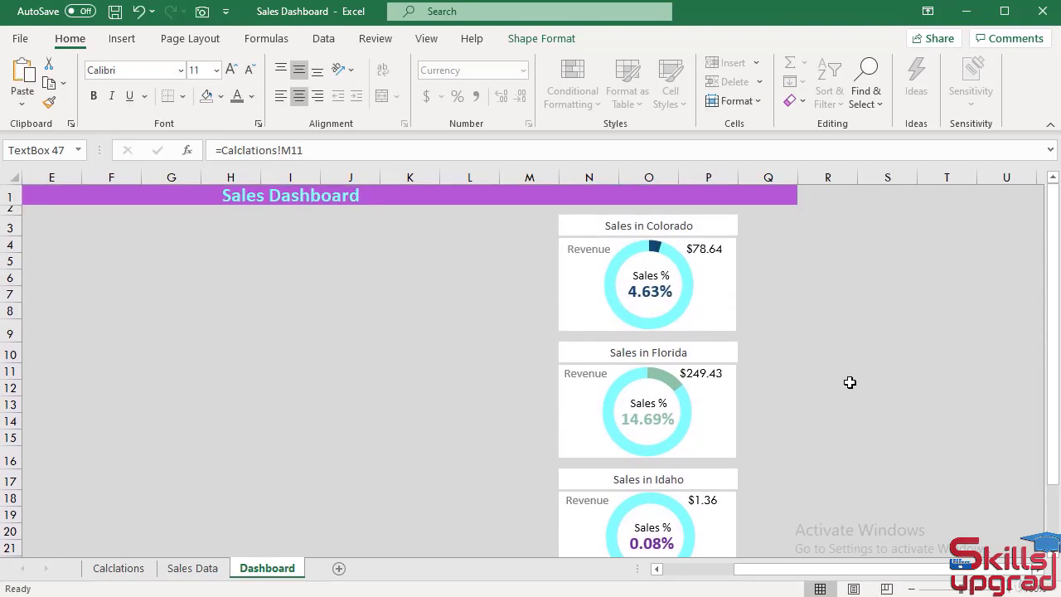
click(711, 248)
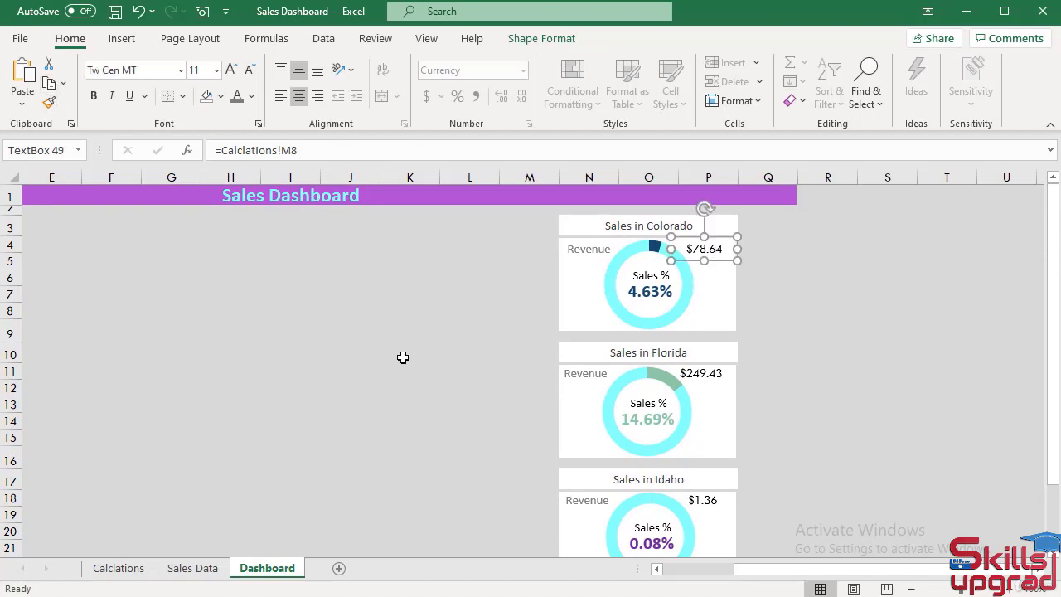
click(582, 253)
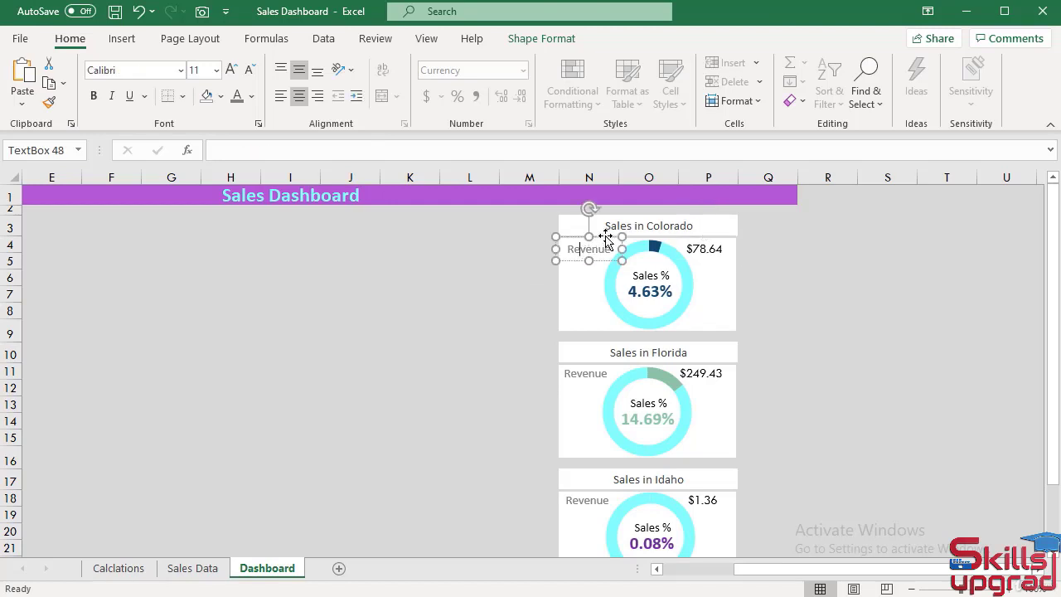
click(49, 102)
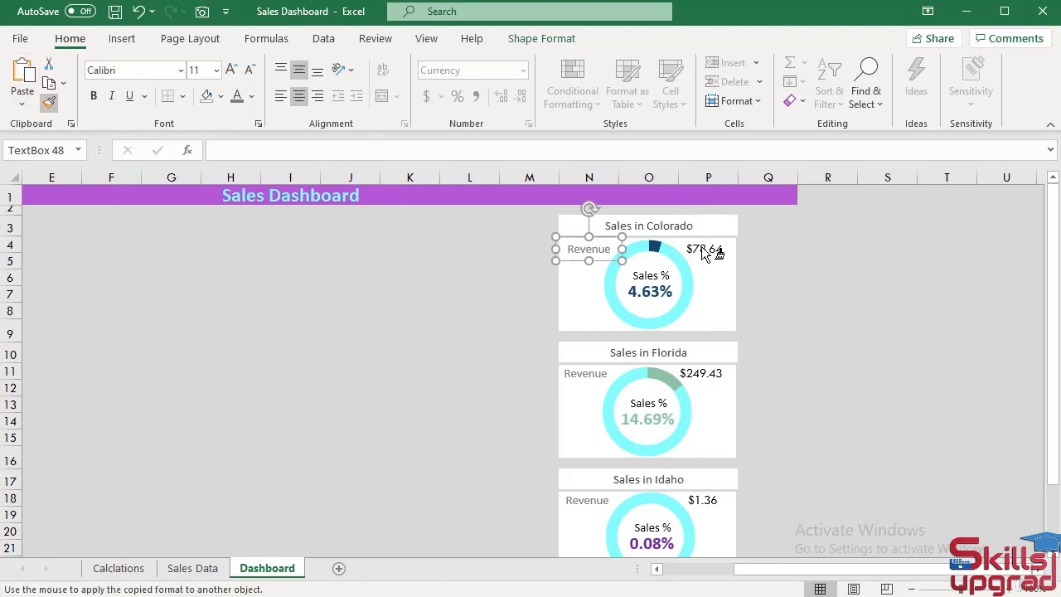
click(703, 253)
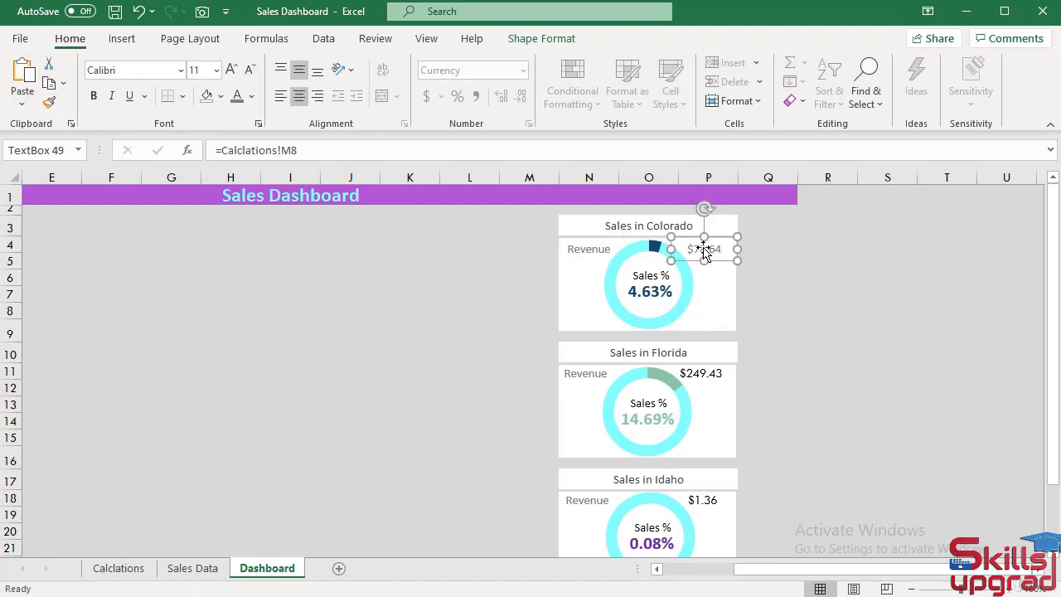
click(49, 102)
click(715, 374)
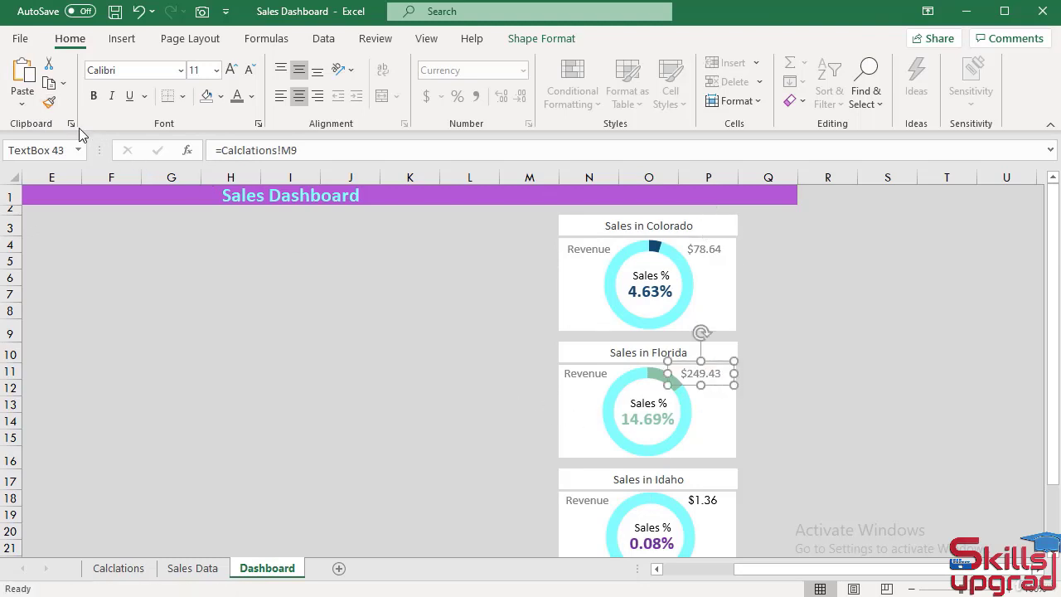
Copy the Florida revenue value's formatting onto the Idaho revenue value and from there onto the Texas revenue value with Format Painter.
click(54, 103)
scroll(815, 387, down, 2)
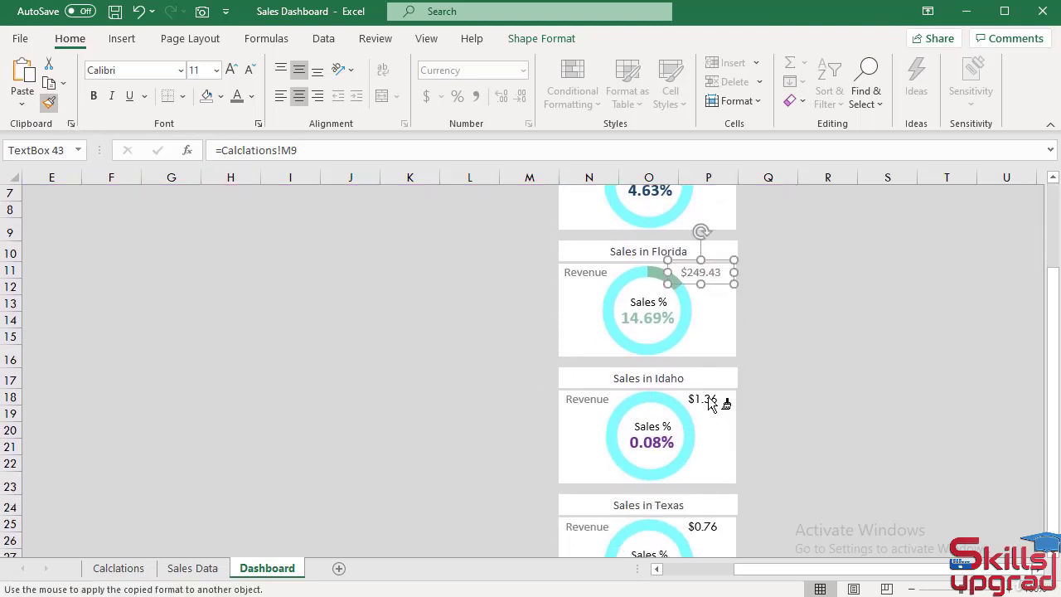
click(711, 400)
click(49, 102)
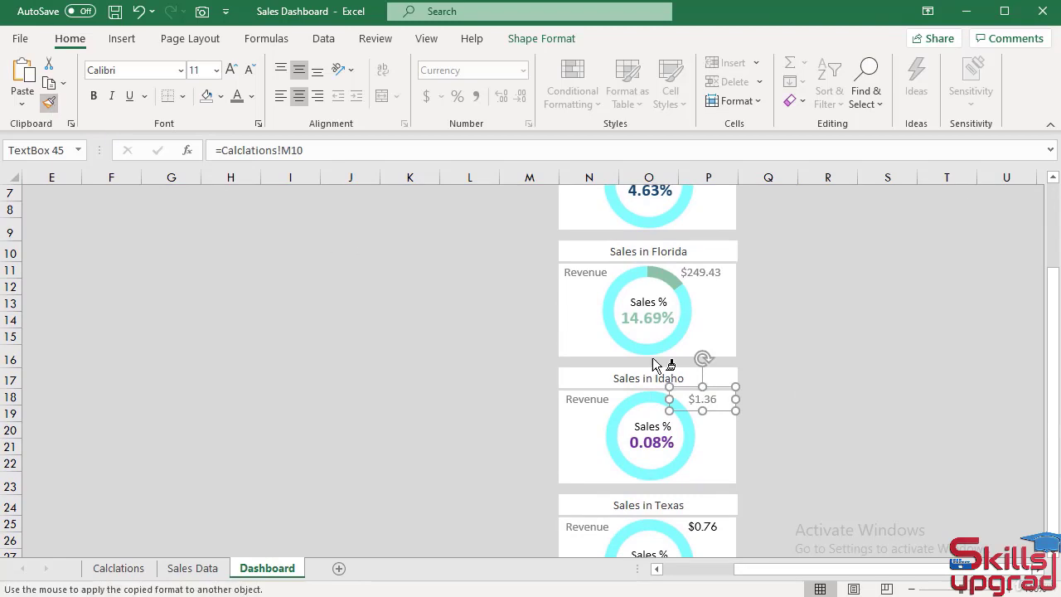
scroll(858, 427, down, 1)
click(723, 472)
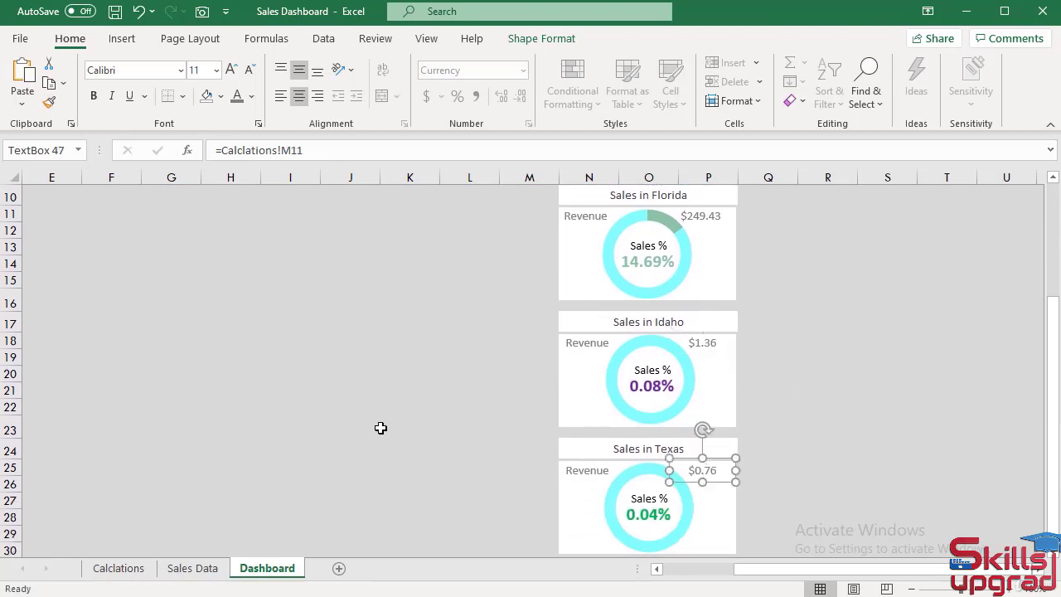
click(373, 389)
Set the month selector in cell E14 of the Calclations sheet to Jul and return to the Dashboard sheet.
scroll(374, 403, up, 3)
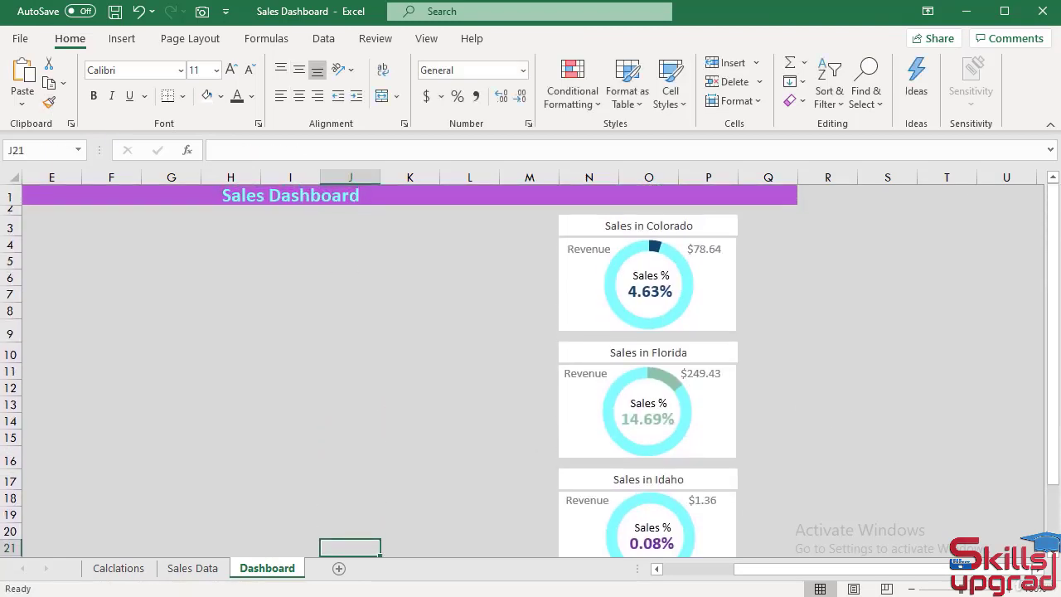
drag(864, 568, 680, 564)
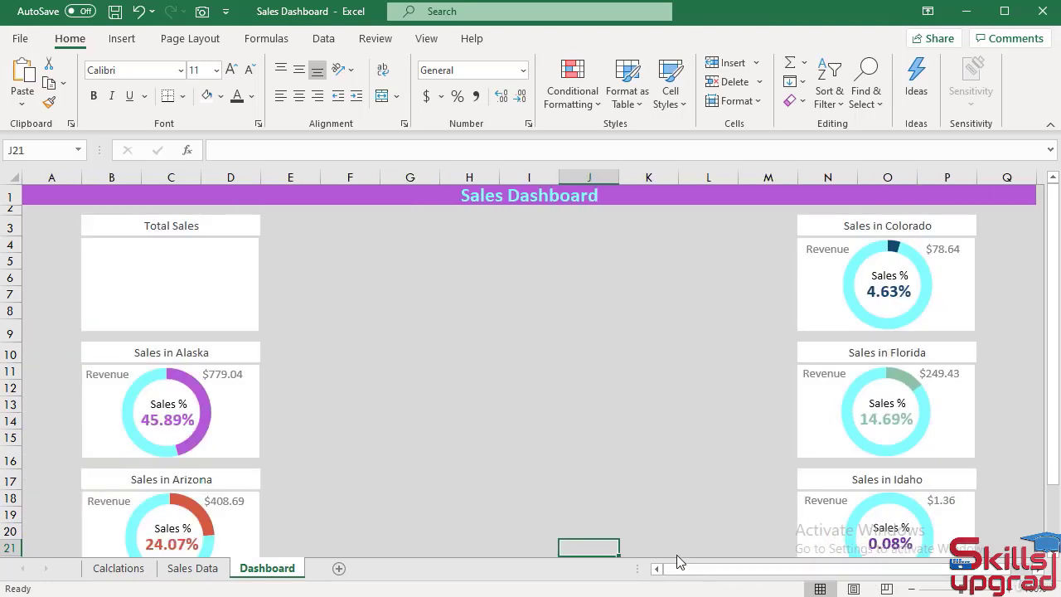
scroll(476, 425, down, 2)
click(119, 568)
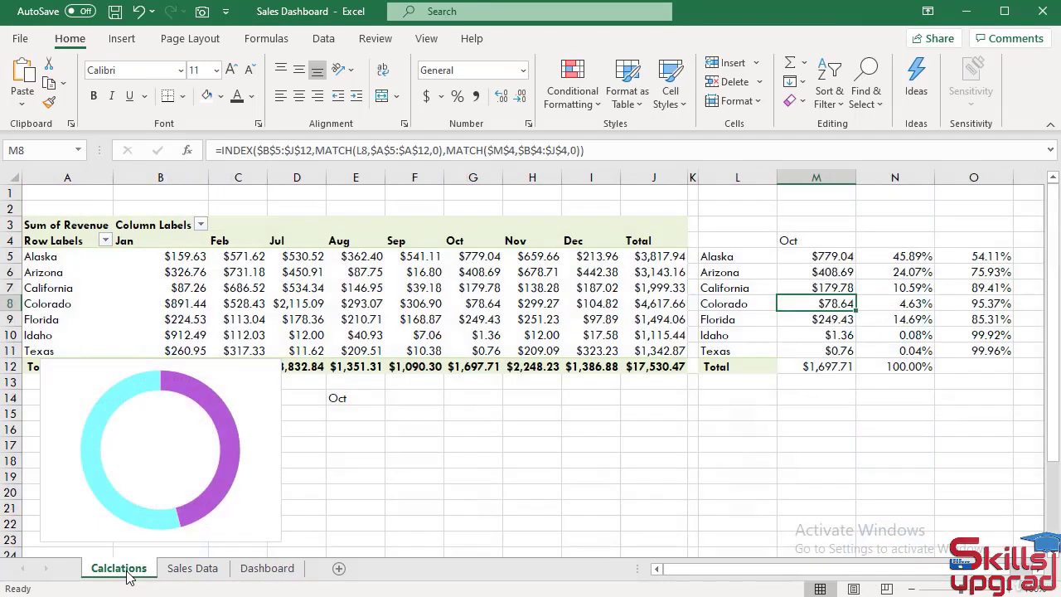
click(347, 398)
click(392, 398)
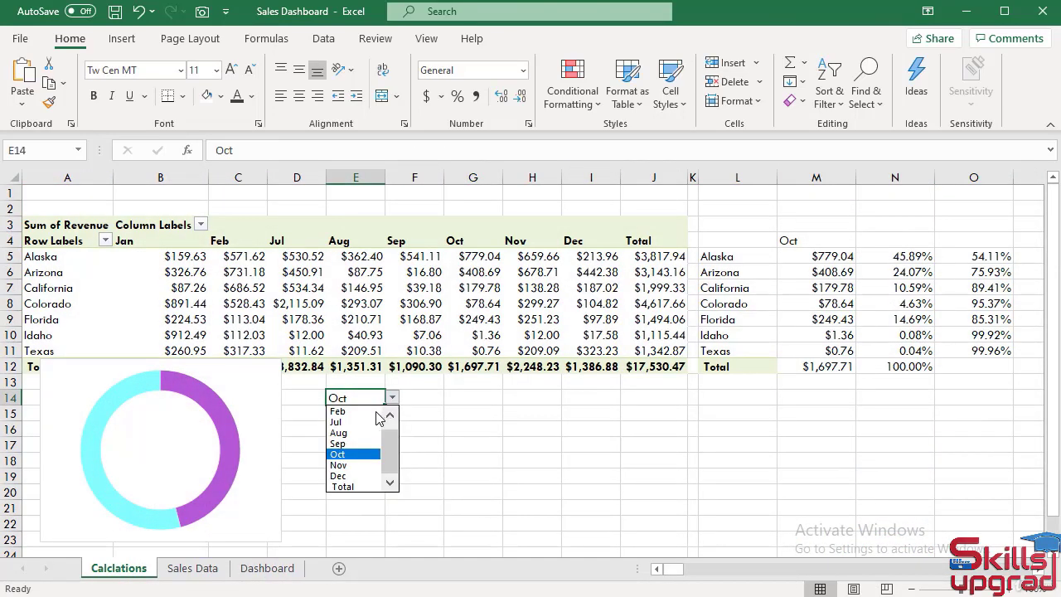
click(348, 422)
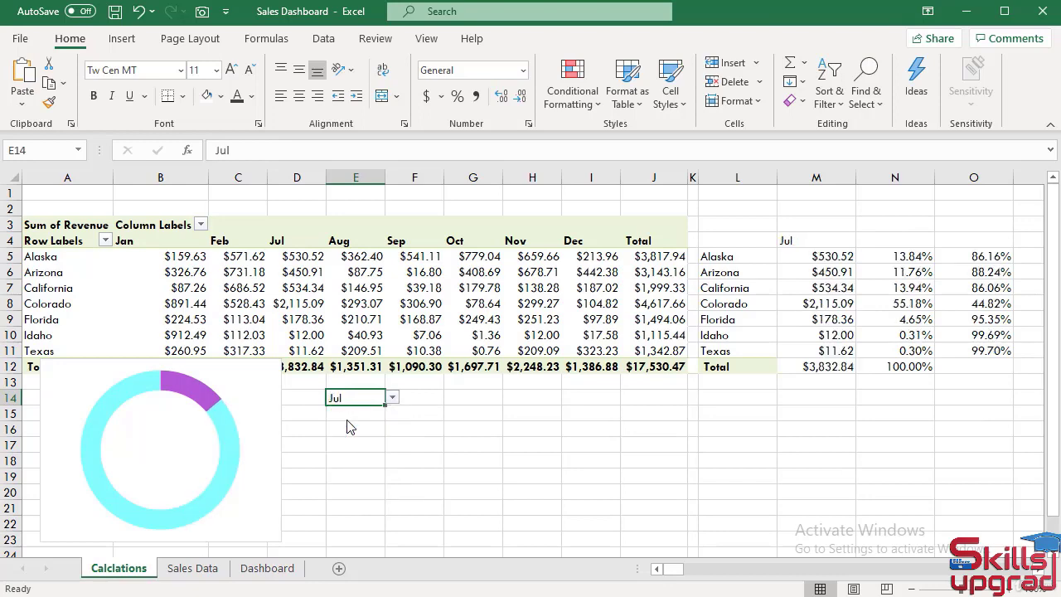
click(267, 571)
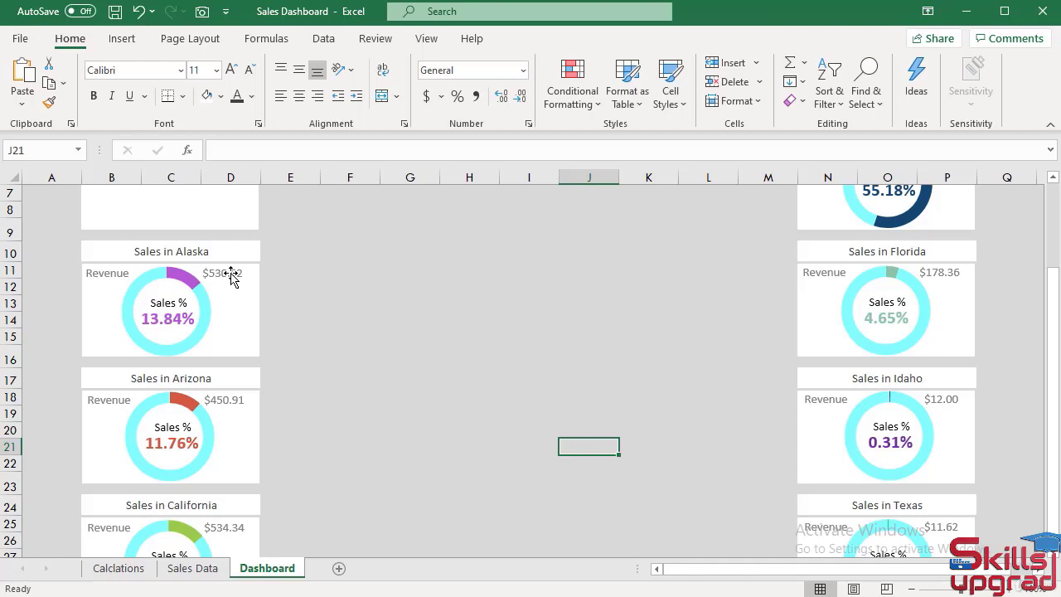
Duplicate Alaska's "Sales %" text box into the Total Sales card and widen it to nearly the card's full width.
scroll(502, 500, up, 2)
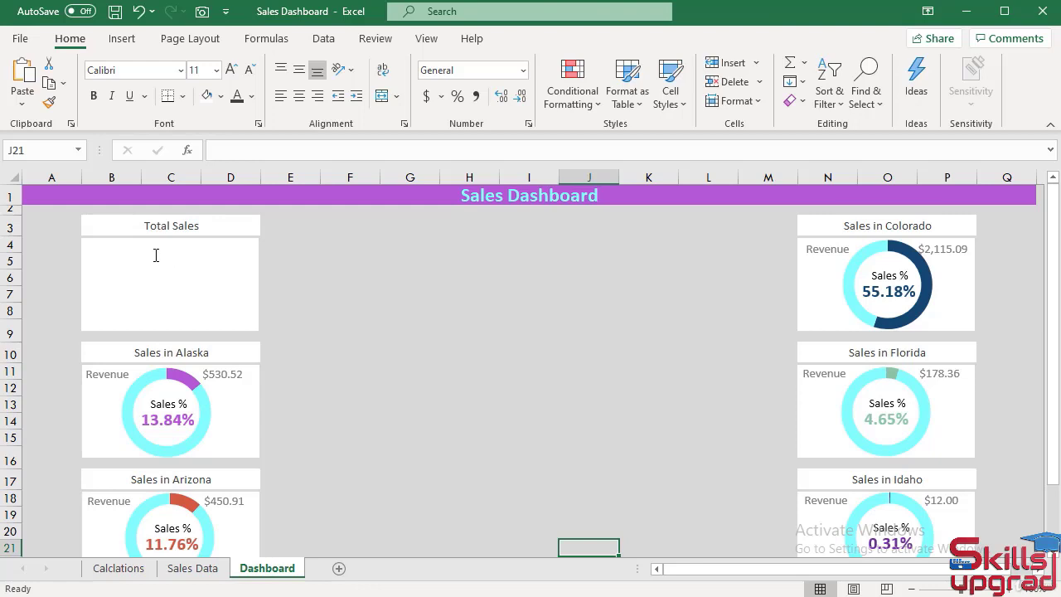
click(172, 405)
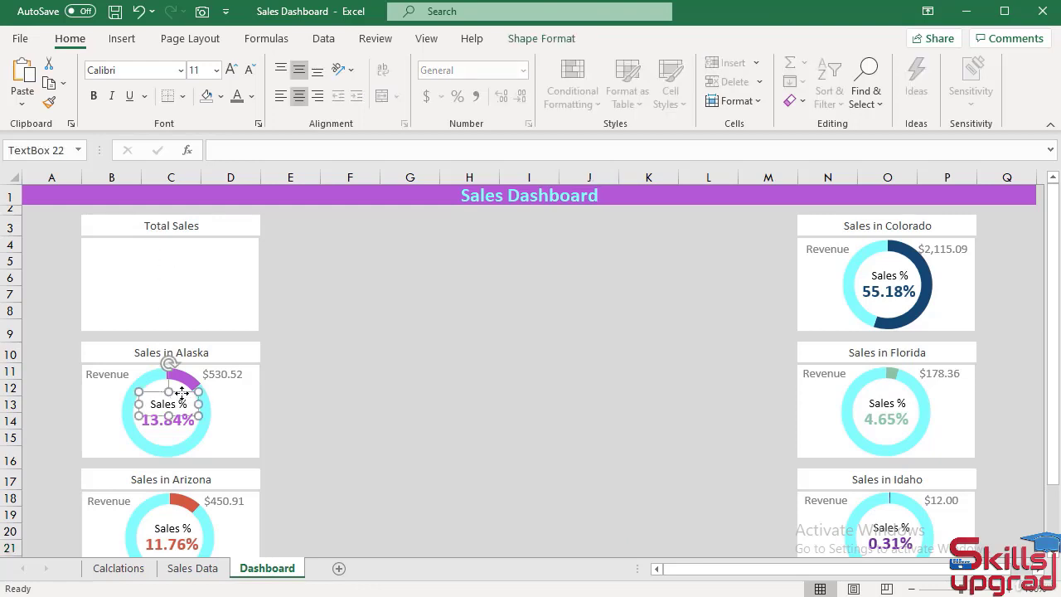
drag(181, 392, 243, 265)
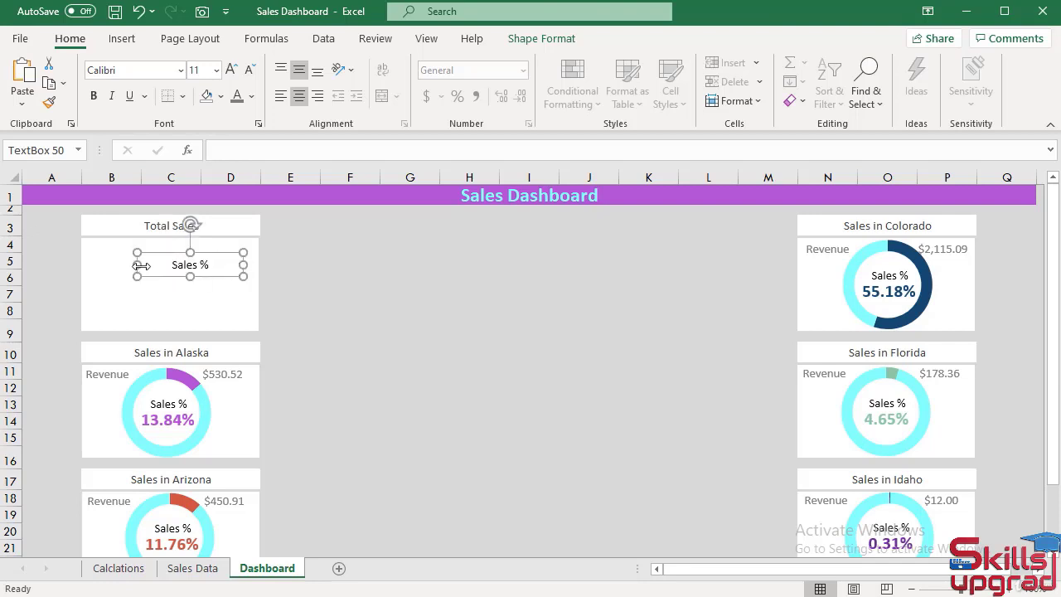
drag(137, 266, 90, 266)
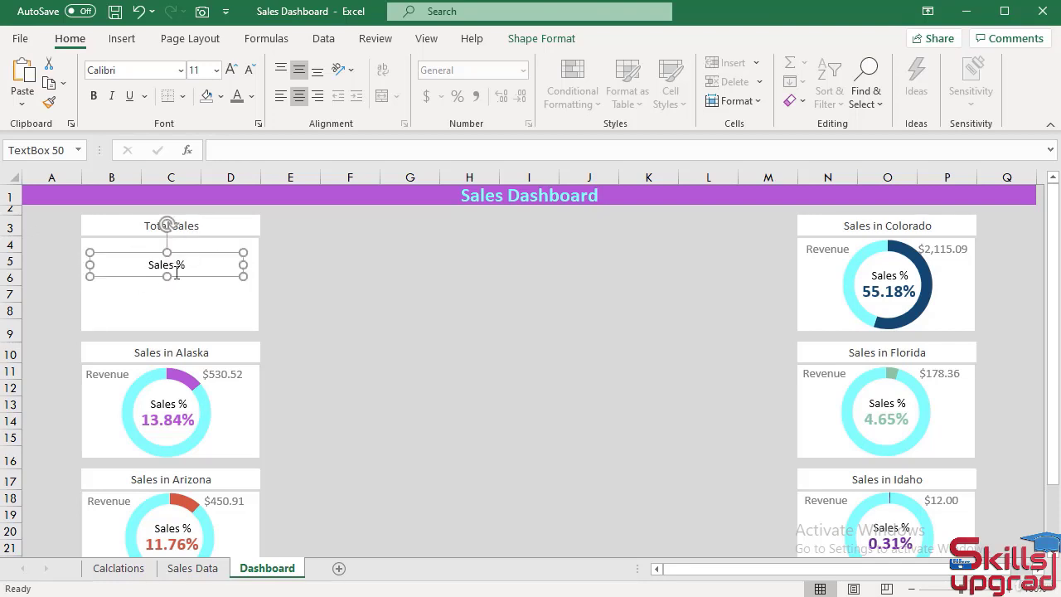
Clear the text of the copied box in the Total Sales card and link it to Calclations!M12.
triple_click(183, 263)
key(Delete)
click(287, 151)
text(=)
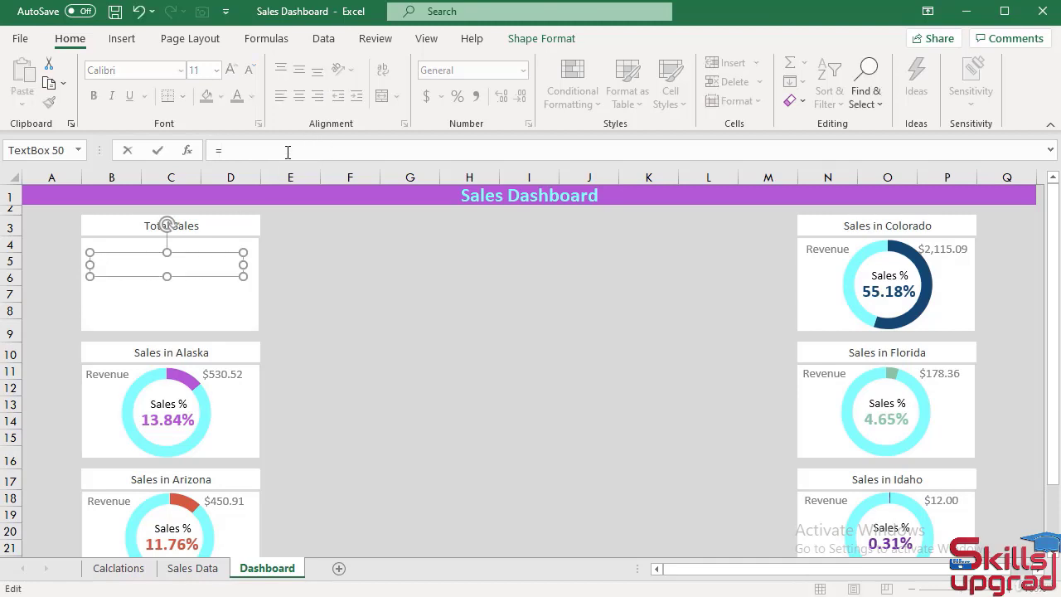
click(118, 568)
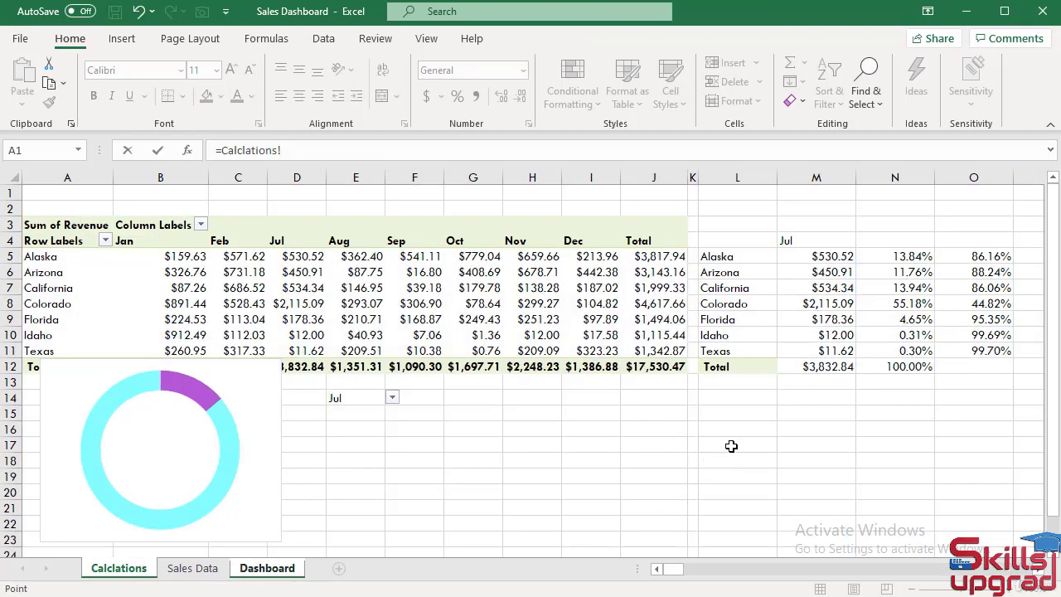
click(824, 368)
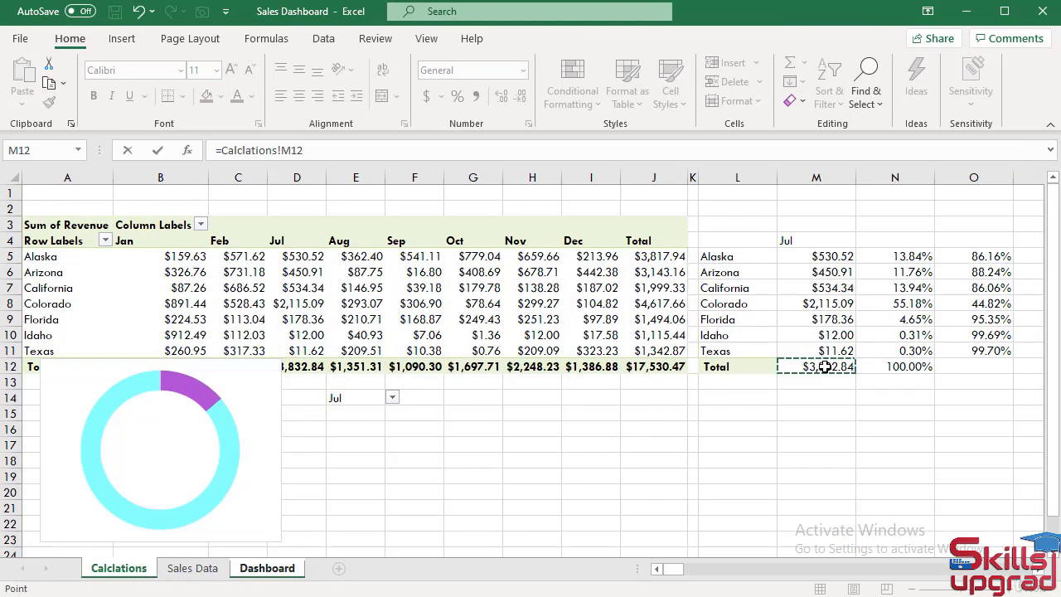
key(Return)
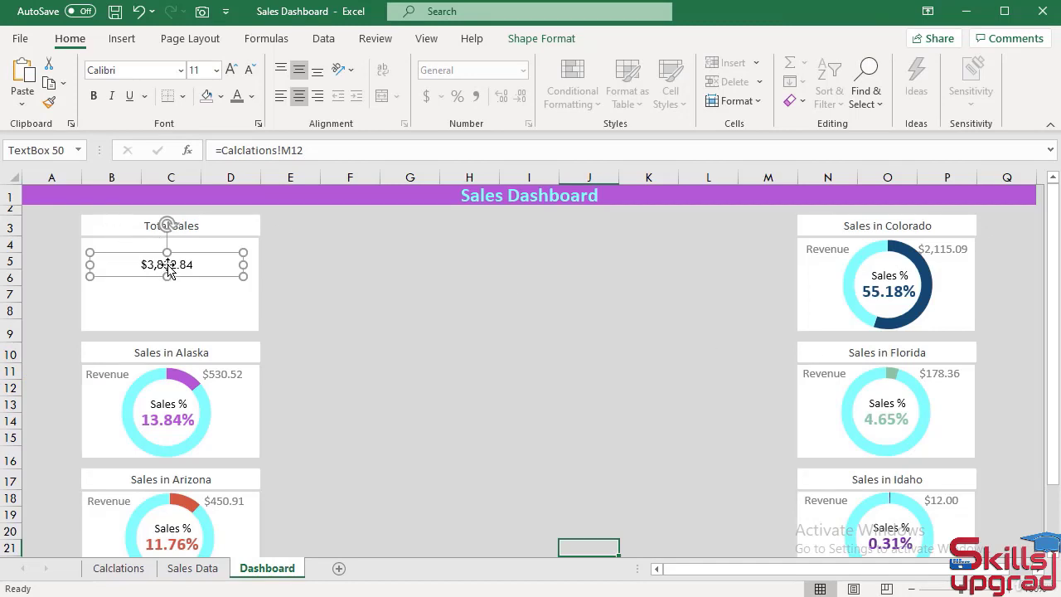
Format the linked value in the Total Sales card as bold, black Calibri text at size 24.
key(ctrl+a)
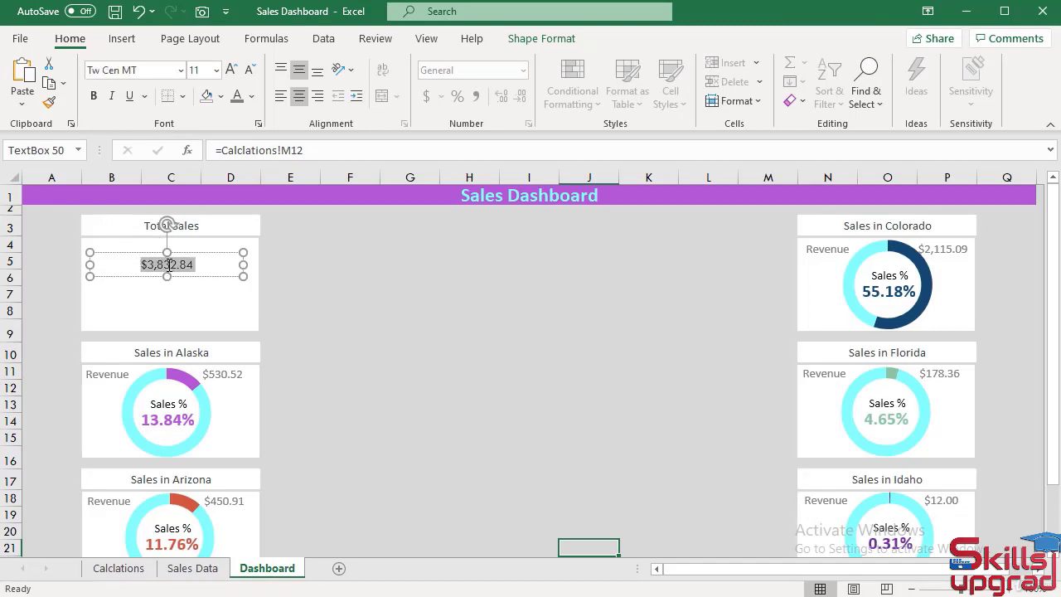
click(147, 73)
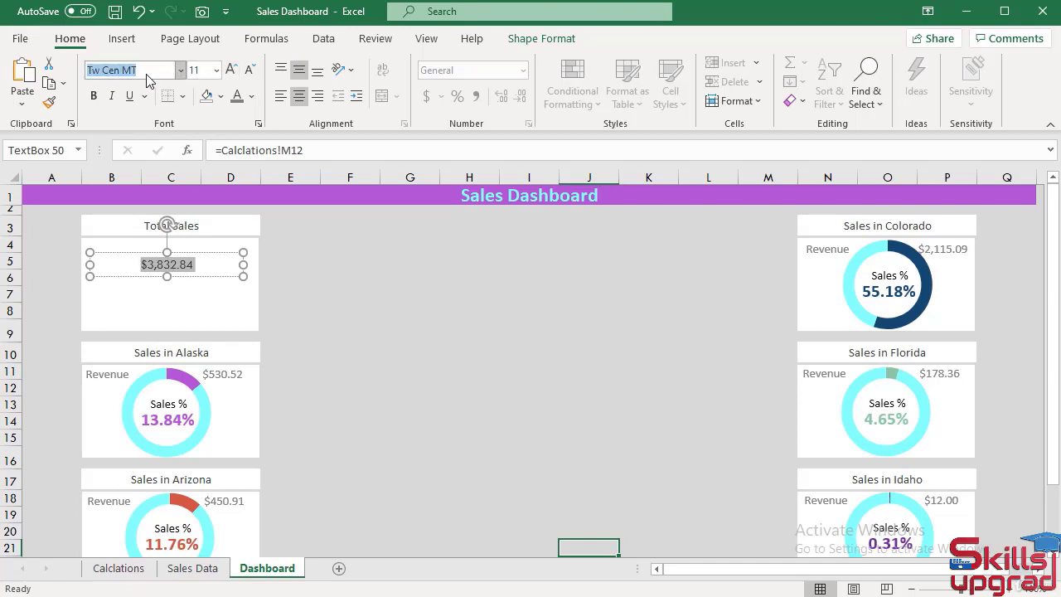
text(Calibri)
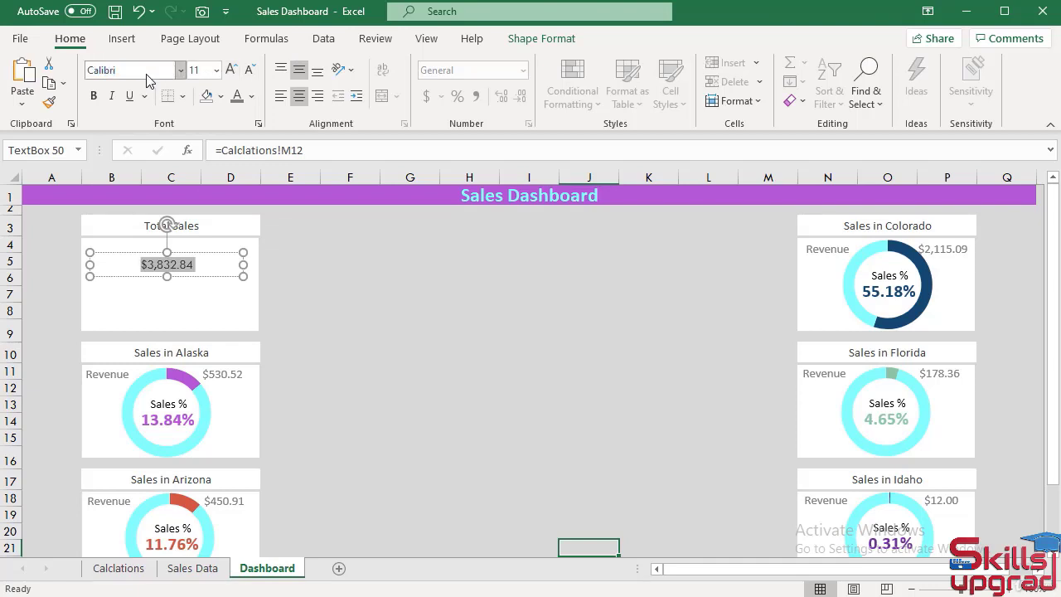
key(Return)
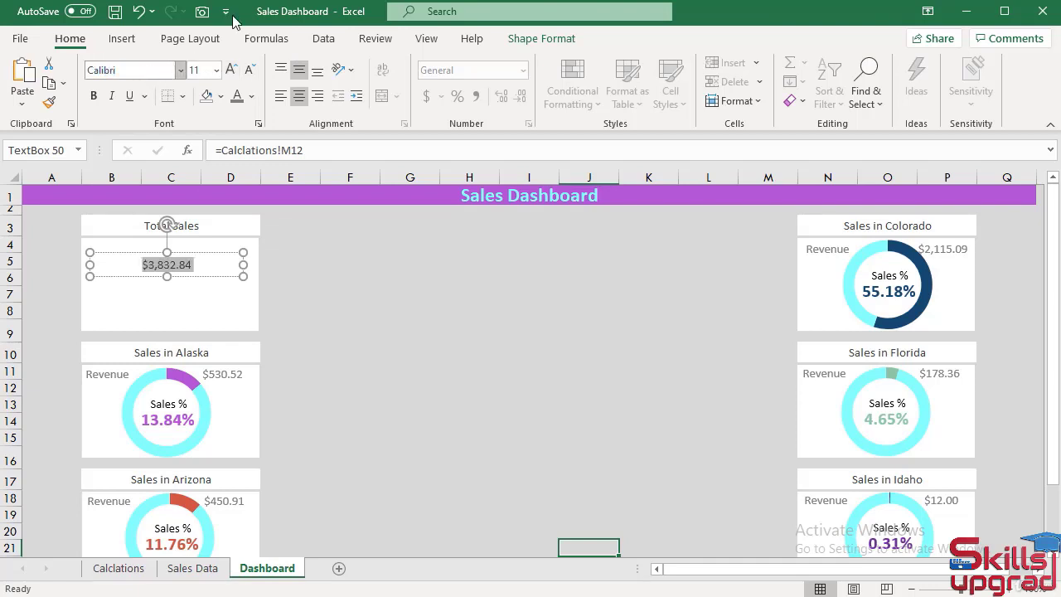
click(252, 96)
click(253, 165)
click(91, 101)
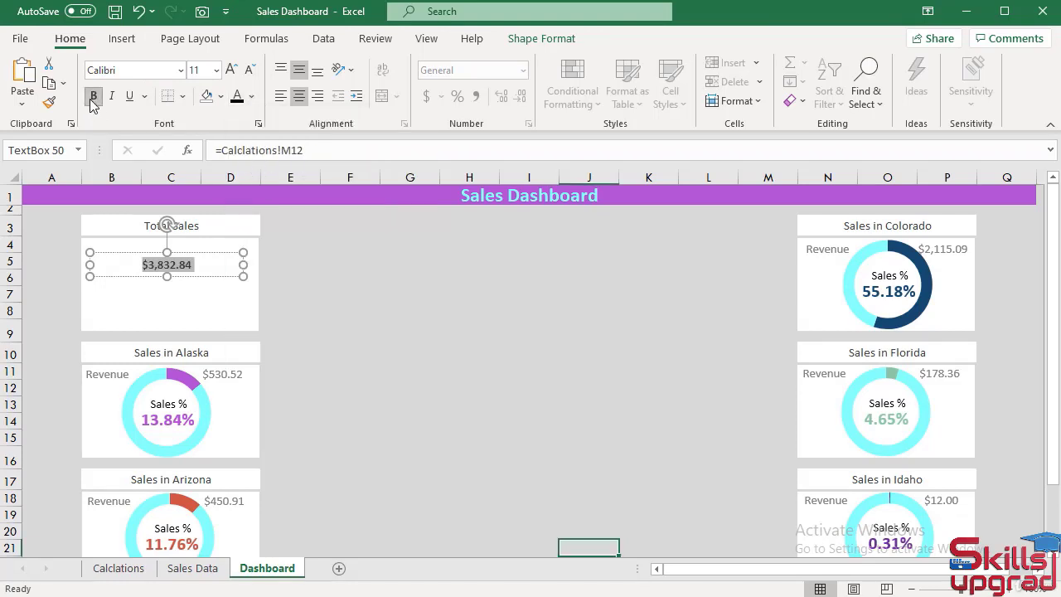
click(216, 71)
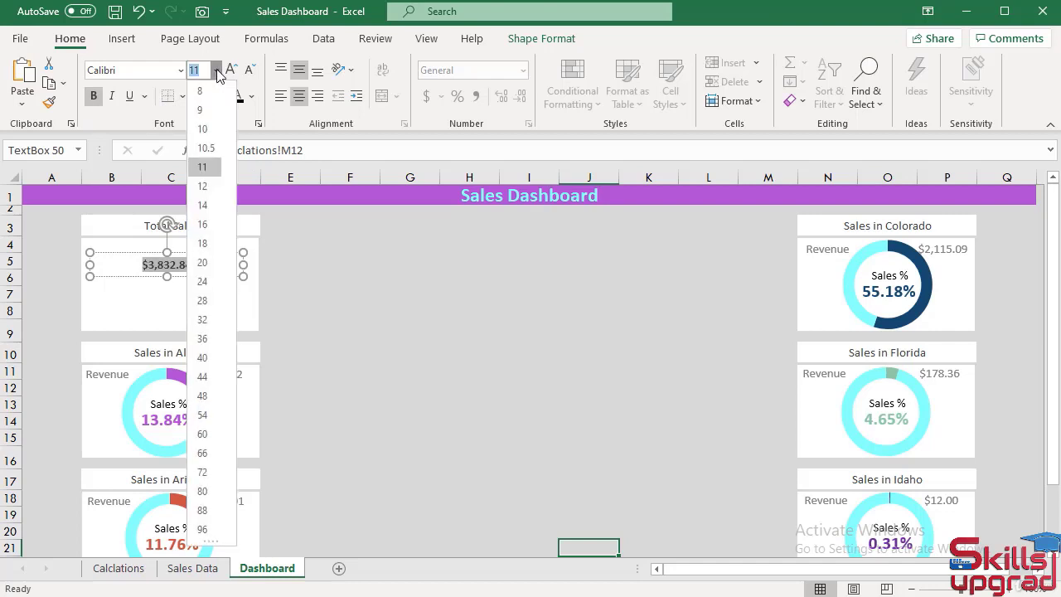
click(203, 284)
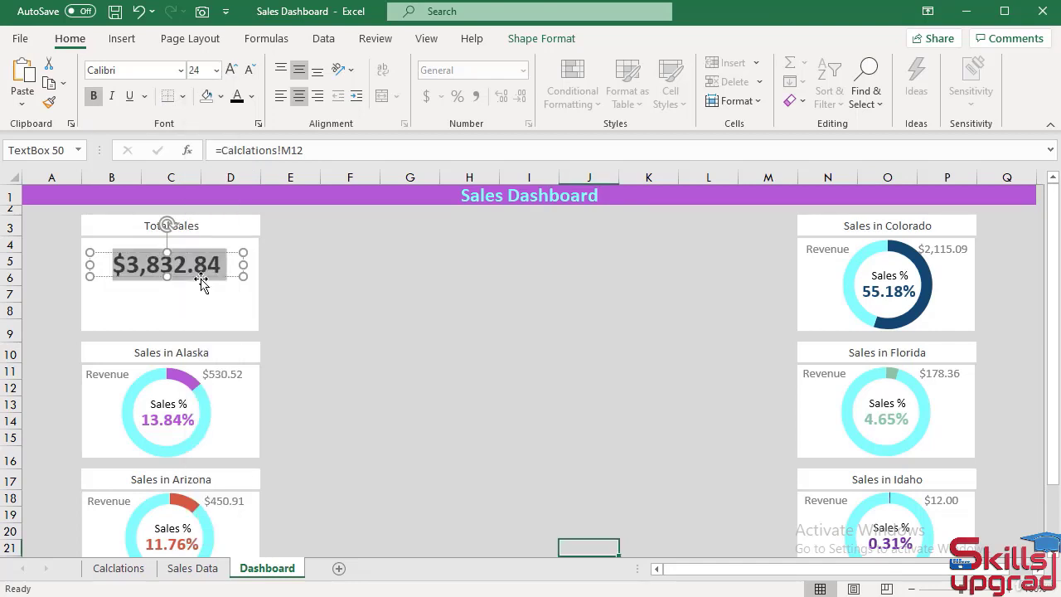
click(416, 292)
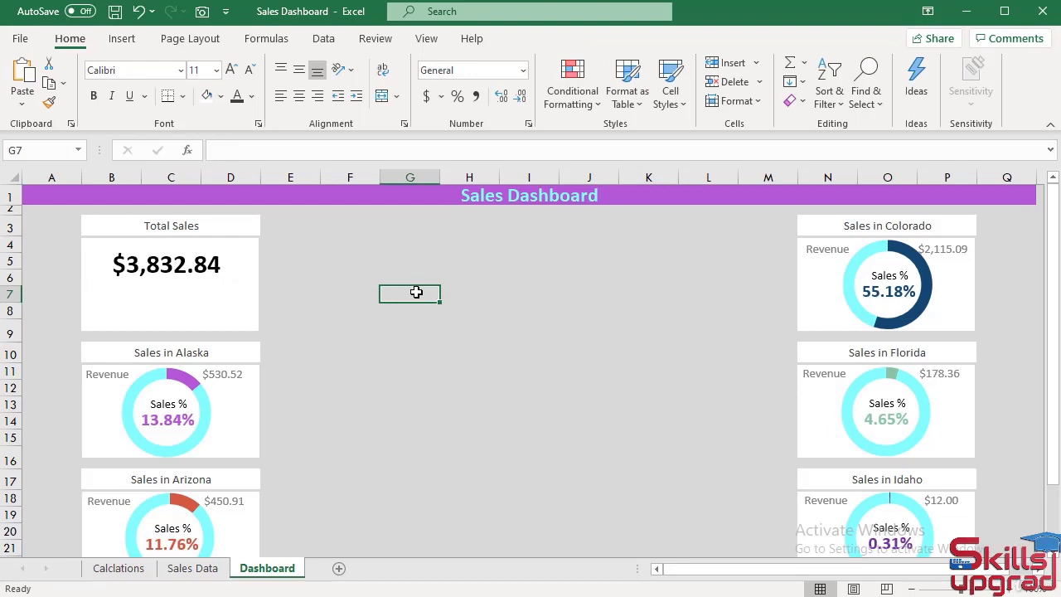
Create a PivotTable from Table2 on the Sales Data sheet, placing it on a new worksheet.
click(204, 571)
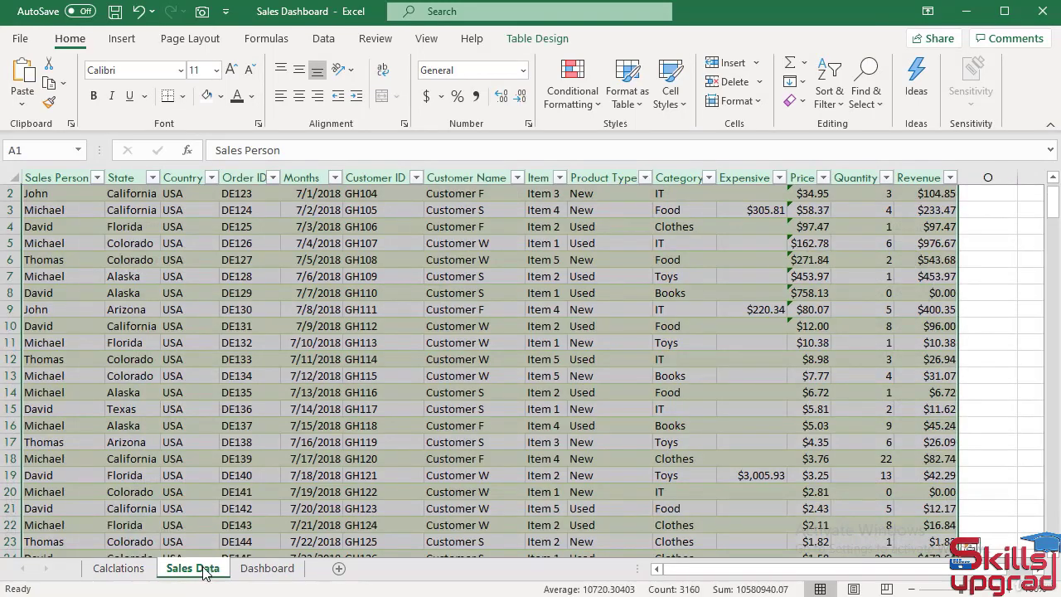
click(124, 39)
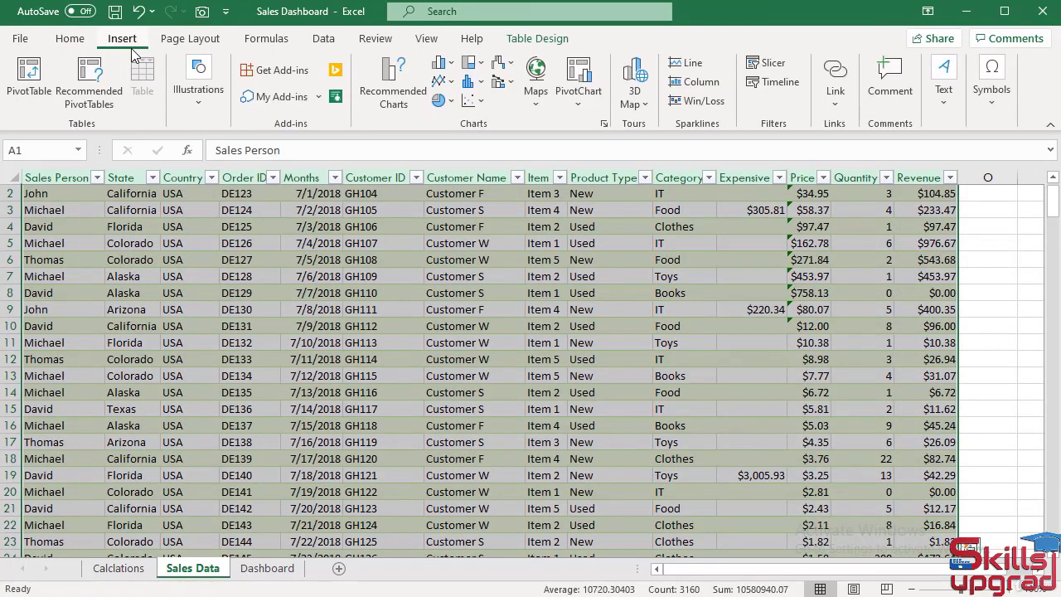
click(25, 92)
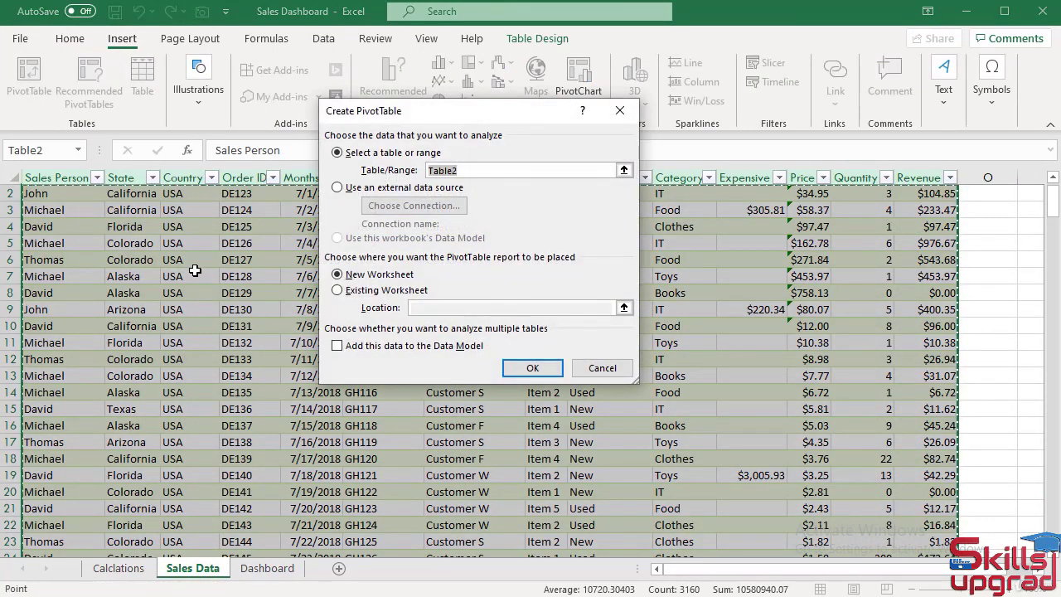
click(532, 371)
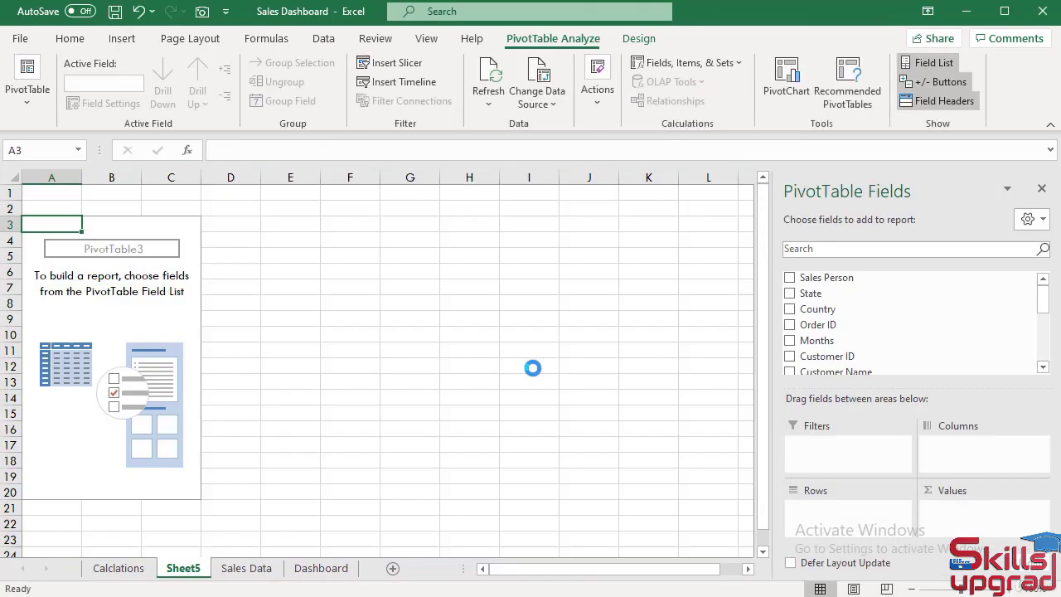
Rename the new PivotTable worksheet as "Calculations 1".
double_click(184, 569)
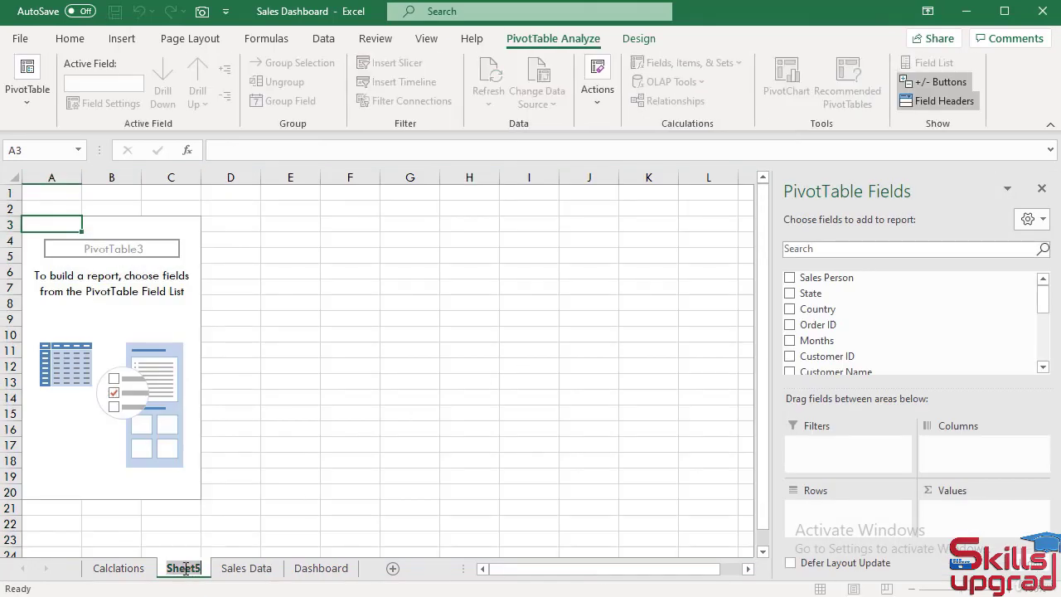
text(Calculations 1)
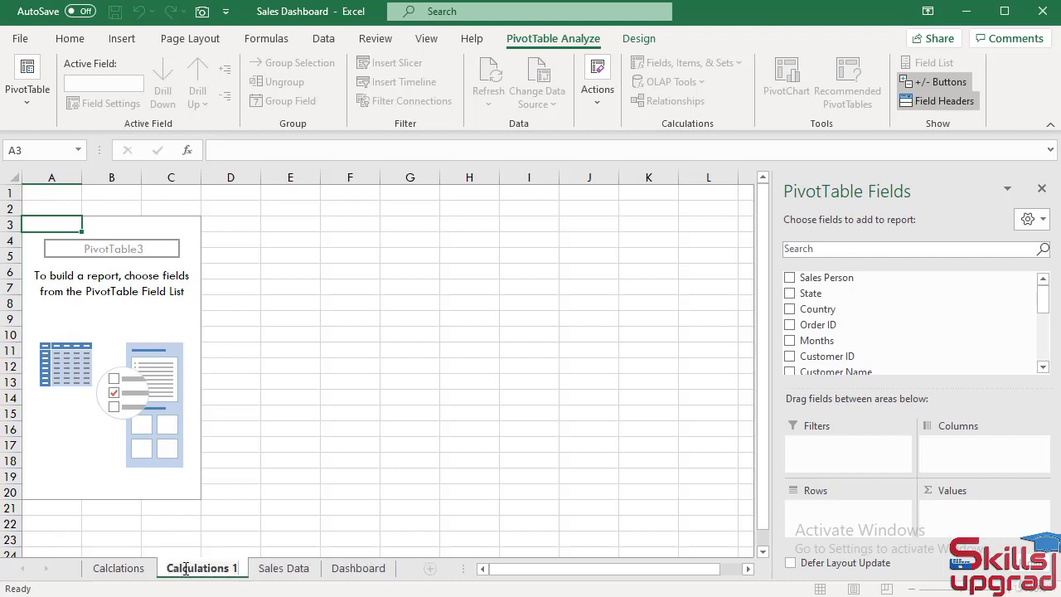
key(Return)
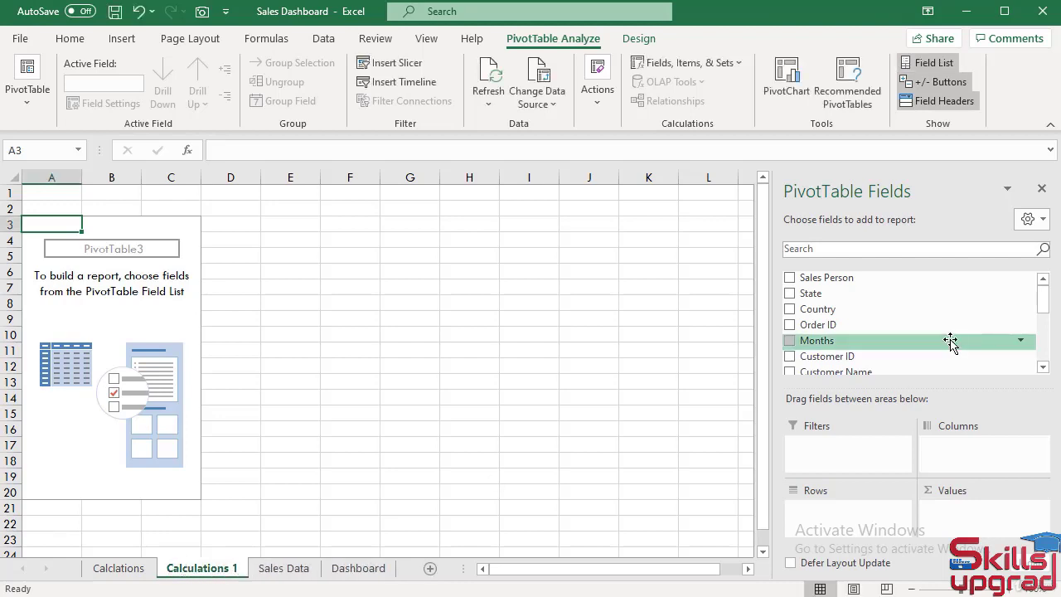
Lay out the PivotTable with Months as columns, State as rows and the sum of Quantity as values.
drag(839, 340, 962, 458)
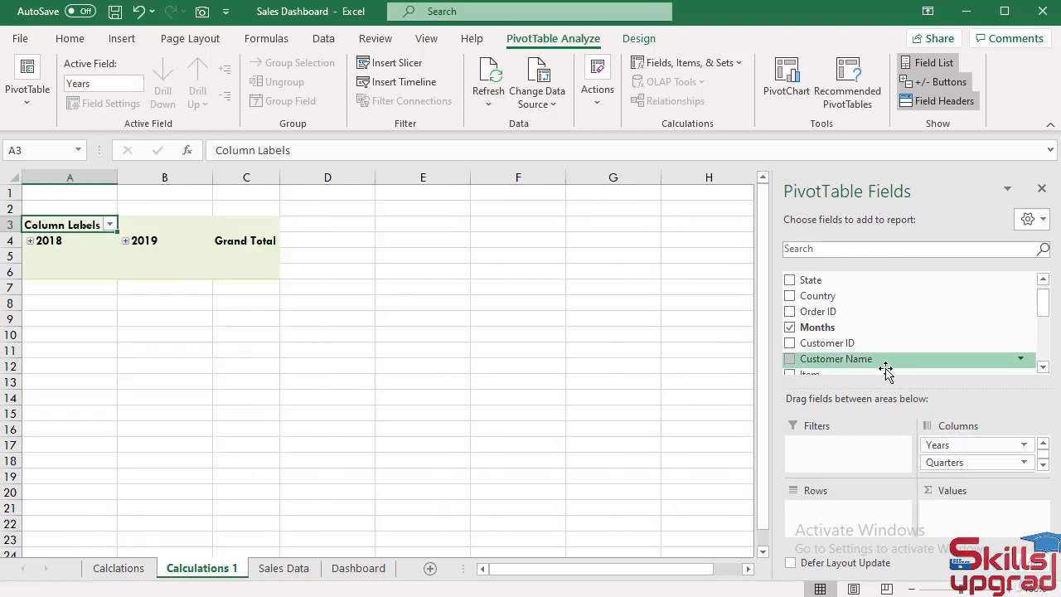
drag(823, 282, 854, 514)
scroll(888, 332, down, 5)
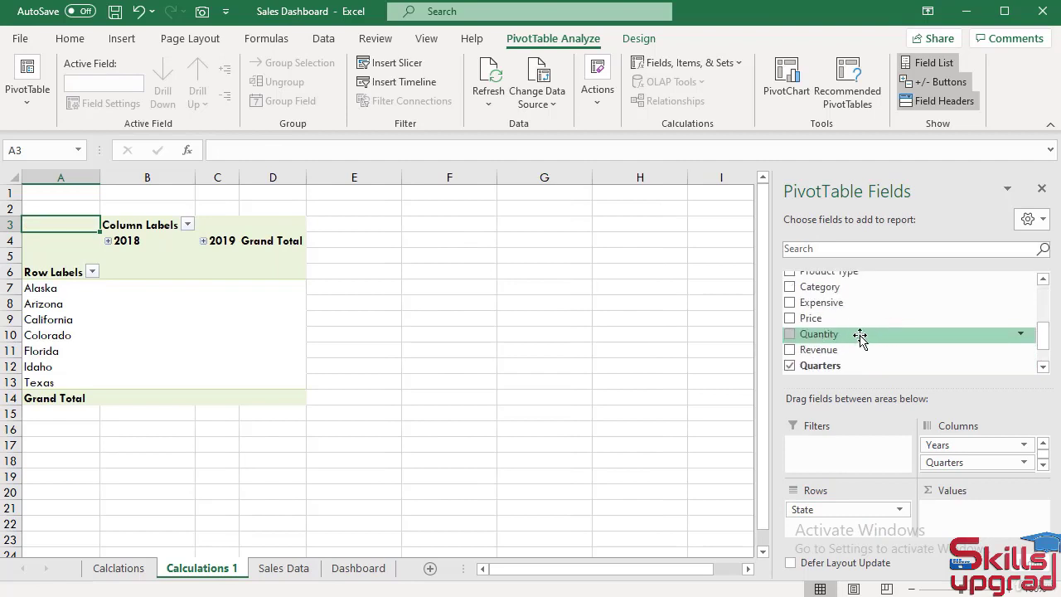
drag(862, 336, 991, 517)
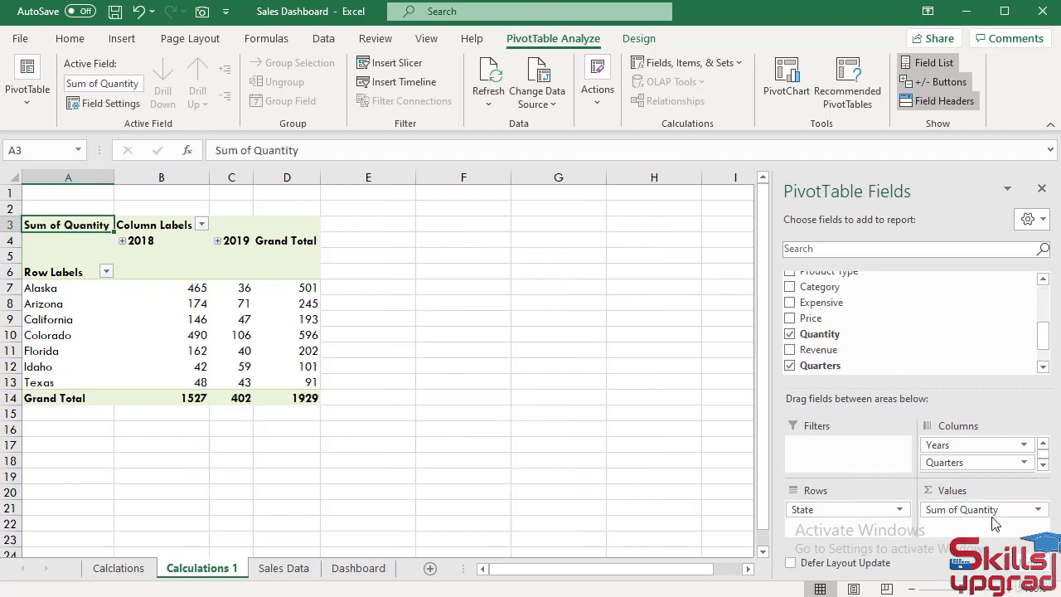
Remove the Years and Quarters fields from the PivotTable's columns, keeping only Months.
scroll(974, 450, down, 1)
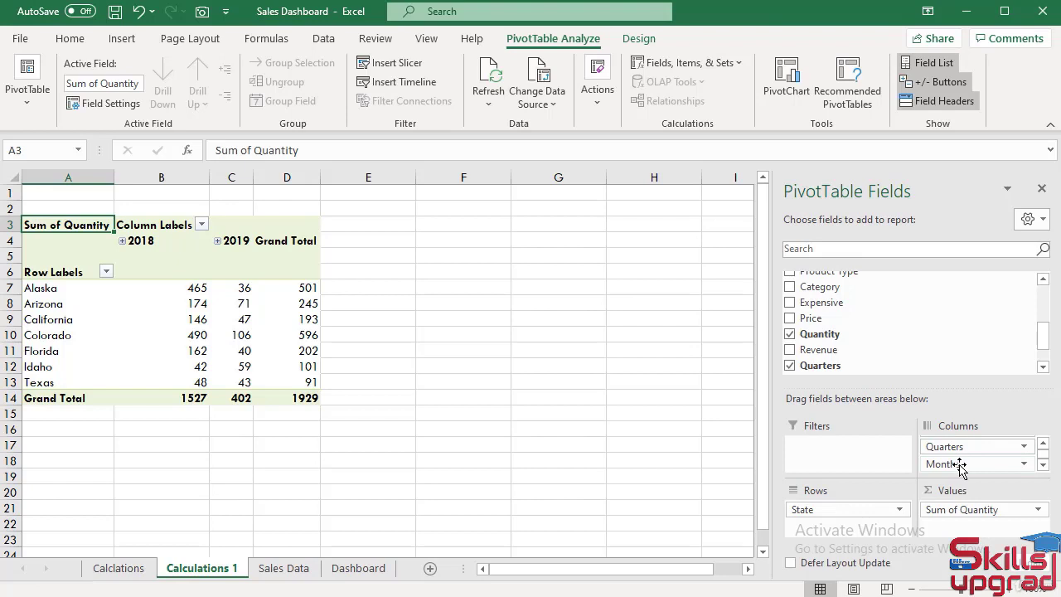
scroll(959, 464, up, 1)
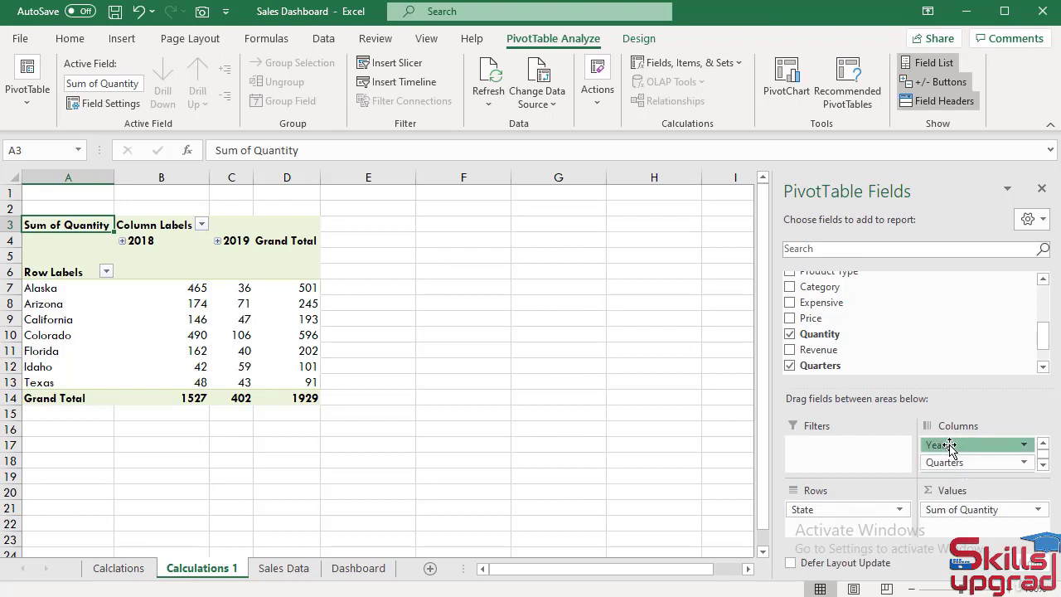
drag(949, 448, 705, 355)
drag(945, 445, 664, 430)
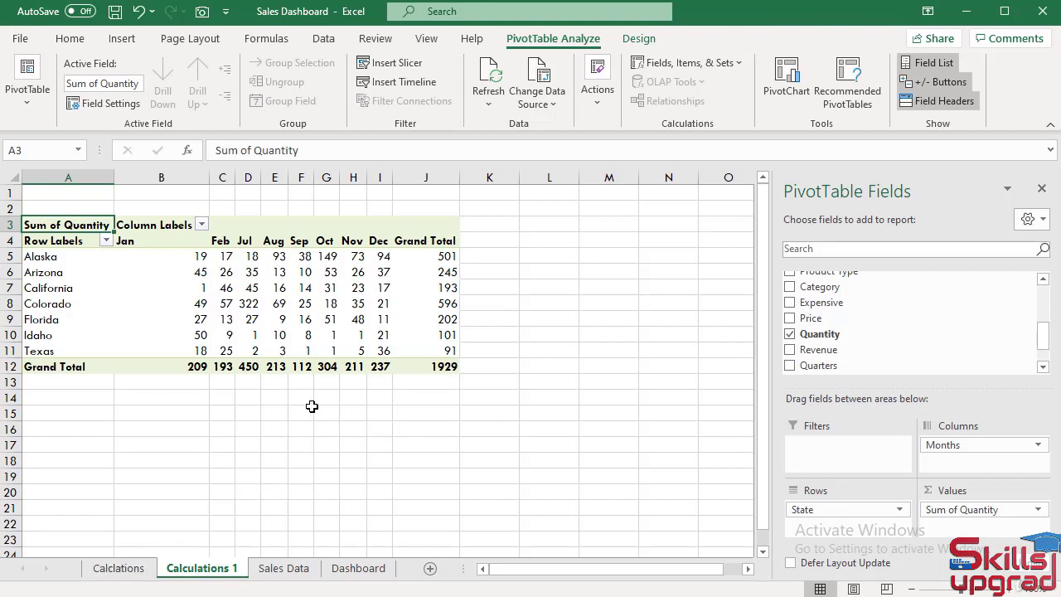
Add a list data validation to cell E14 with source =$B$4:$J$4, and choose Sep from its dropdown.
click(270, 399)
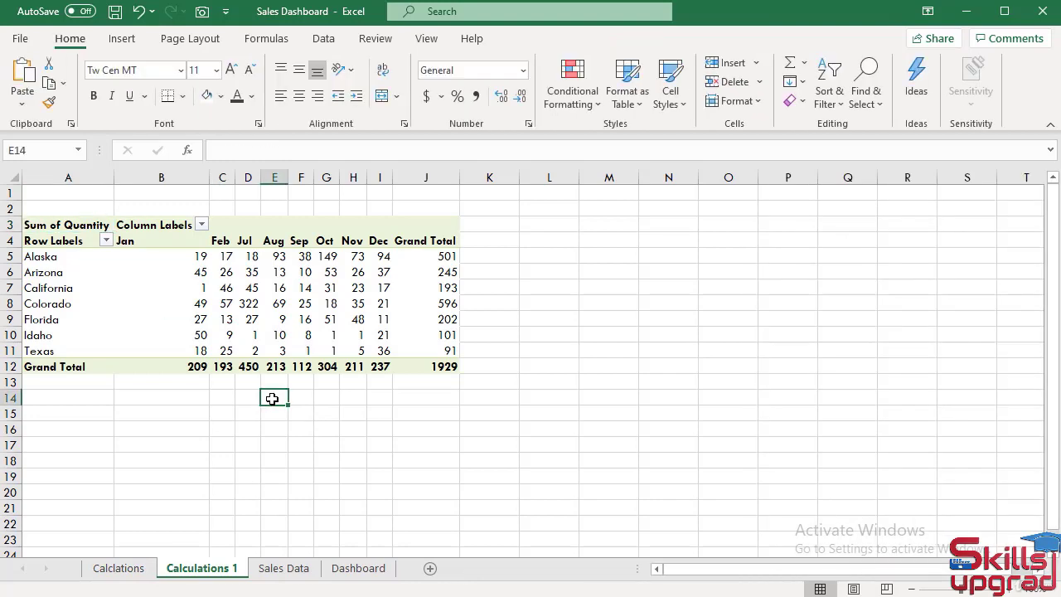
click(323, 38)
click(692, 100)
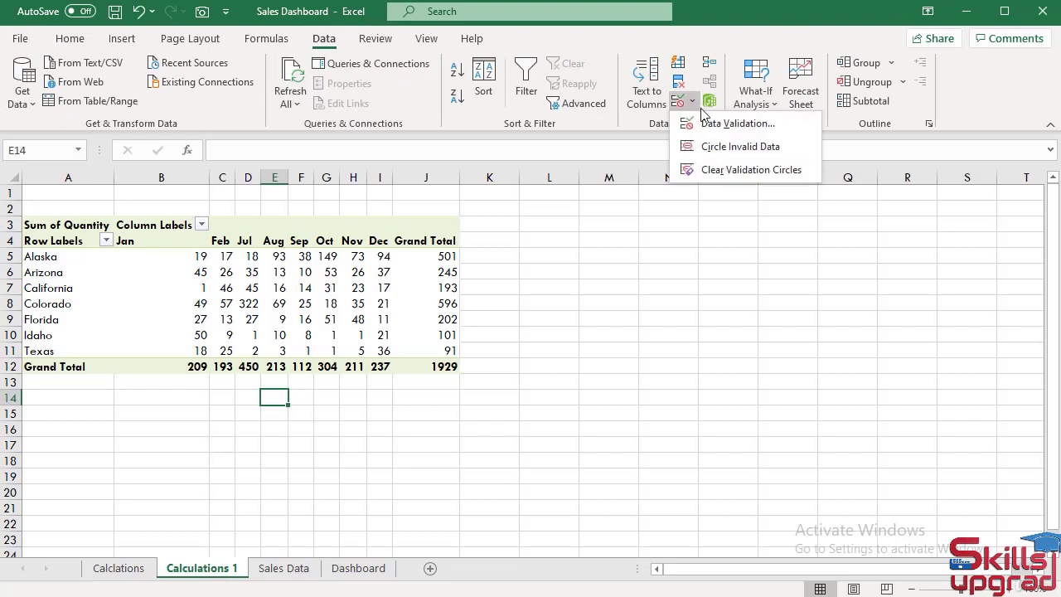
click(709, 124)
click(431, 206)
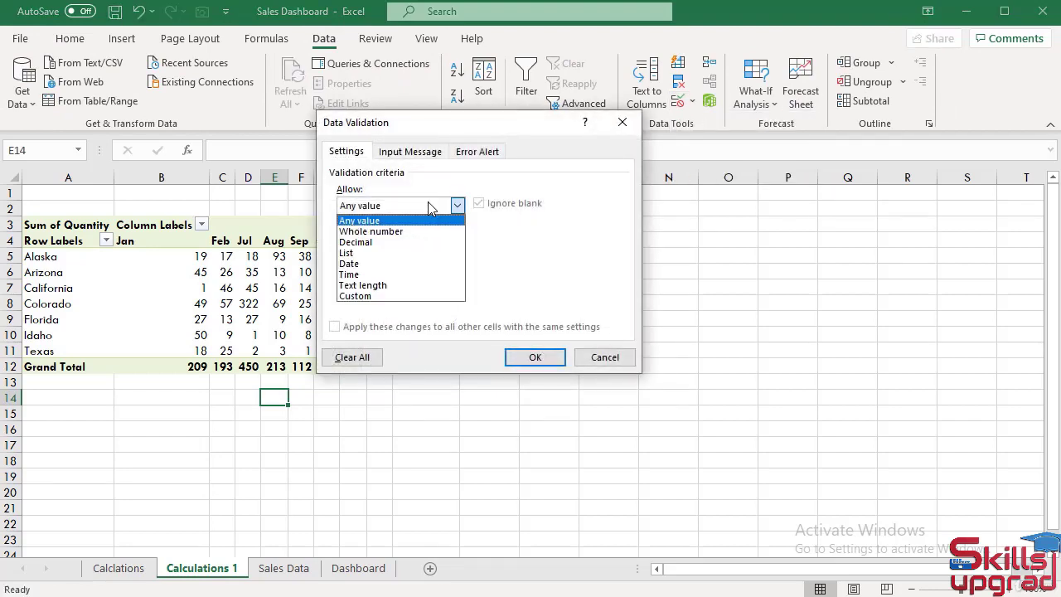
click(362, 254)
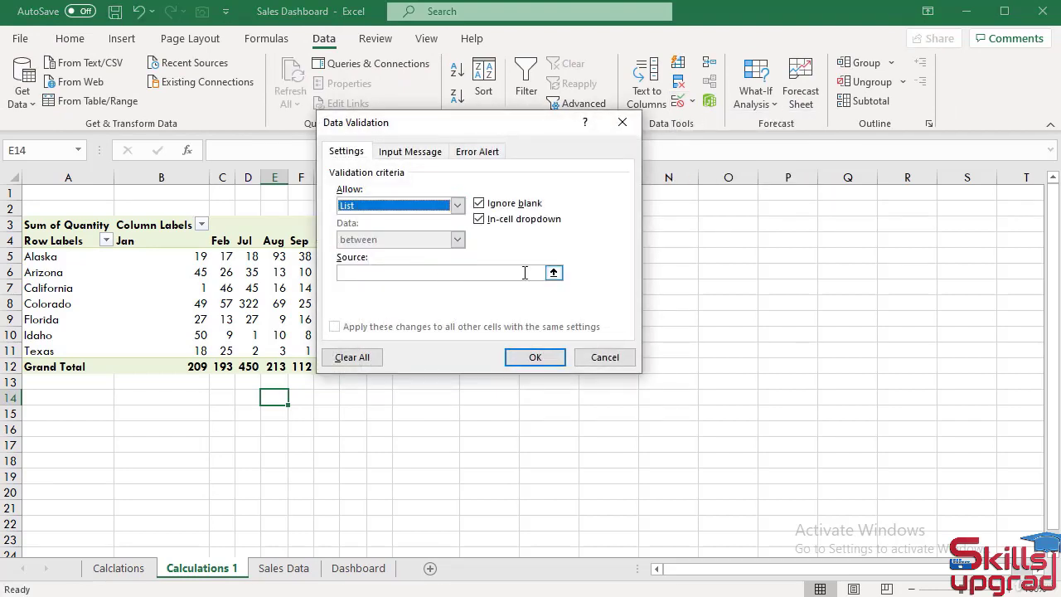
click(553, 274)
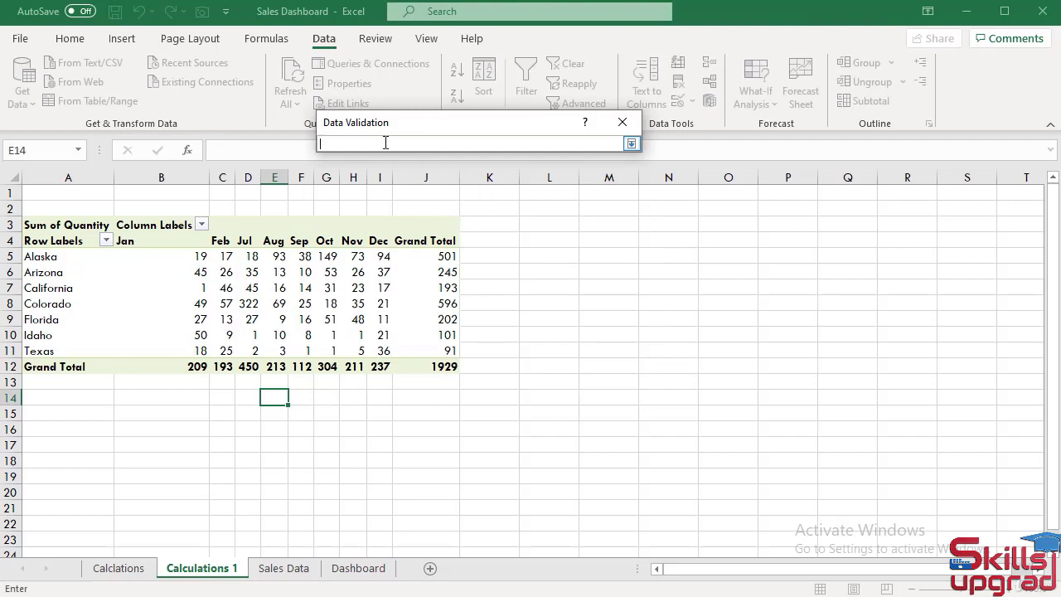
drag(130, 241, 408, 240)
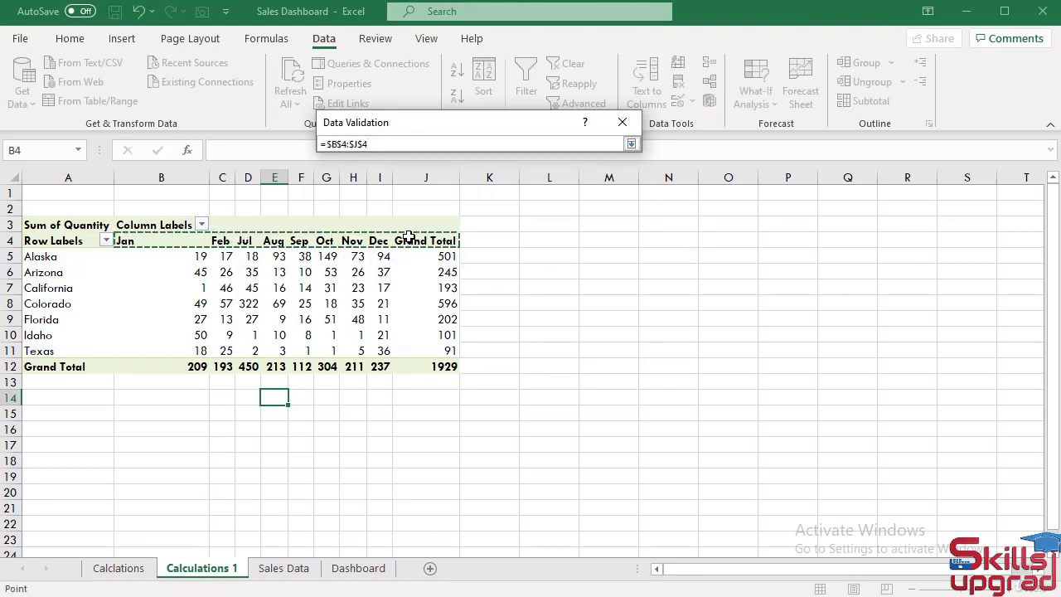
click(631, 143)
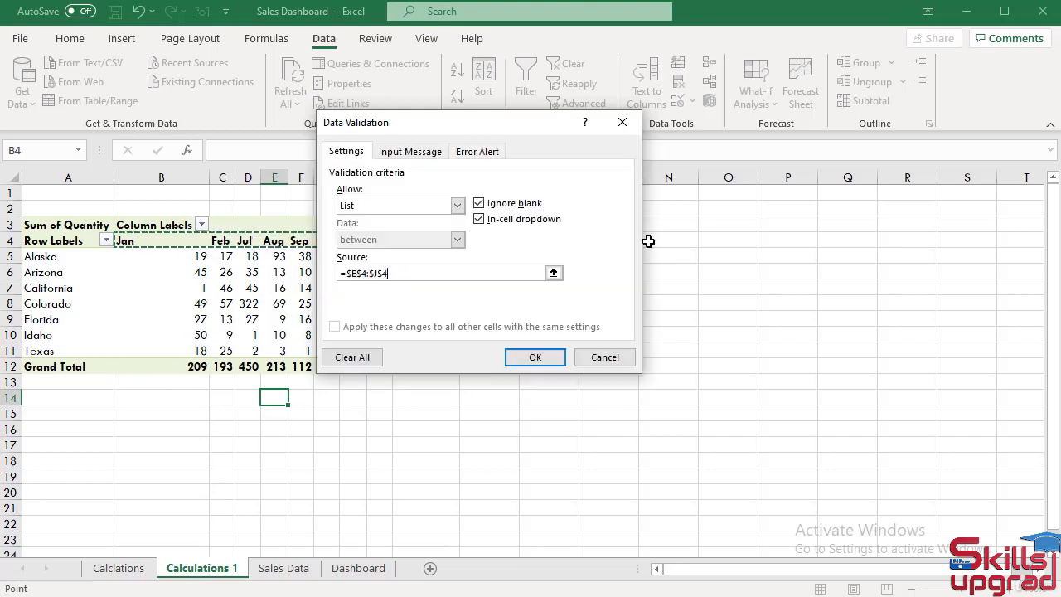
click(536, 356)
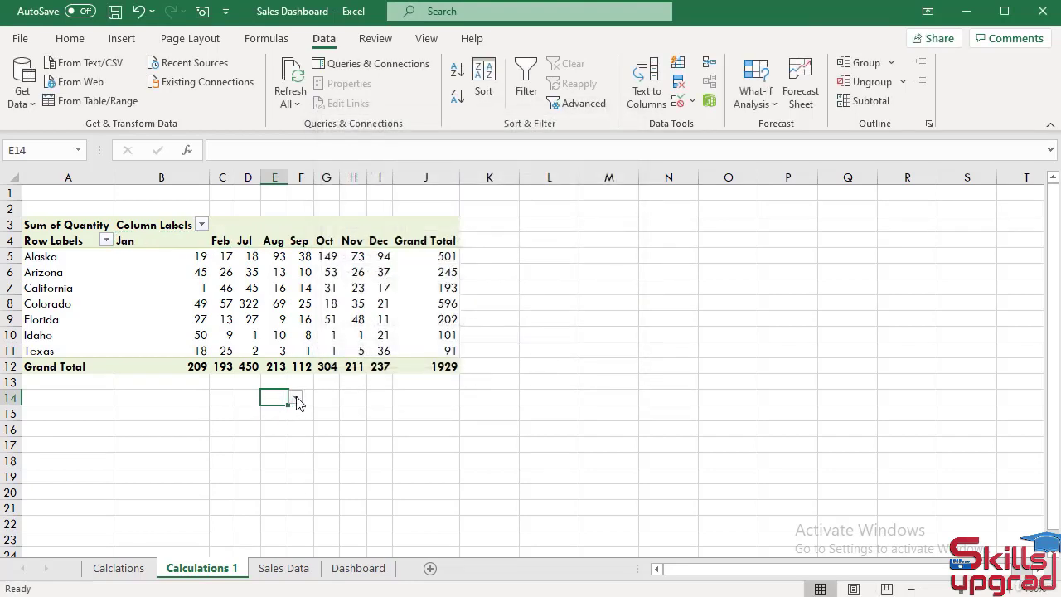
click(295, 397)
click(273, 455)
Rename the PivotTable's Grand Total label in J4 to "Total".
click(421, 241)
drag(247, 152, 213, 150)
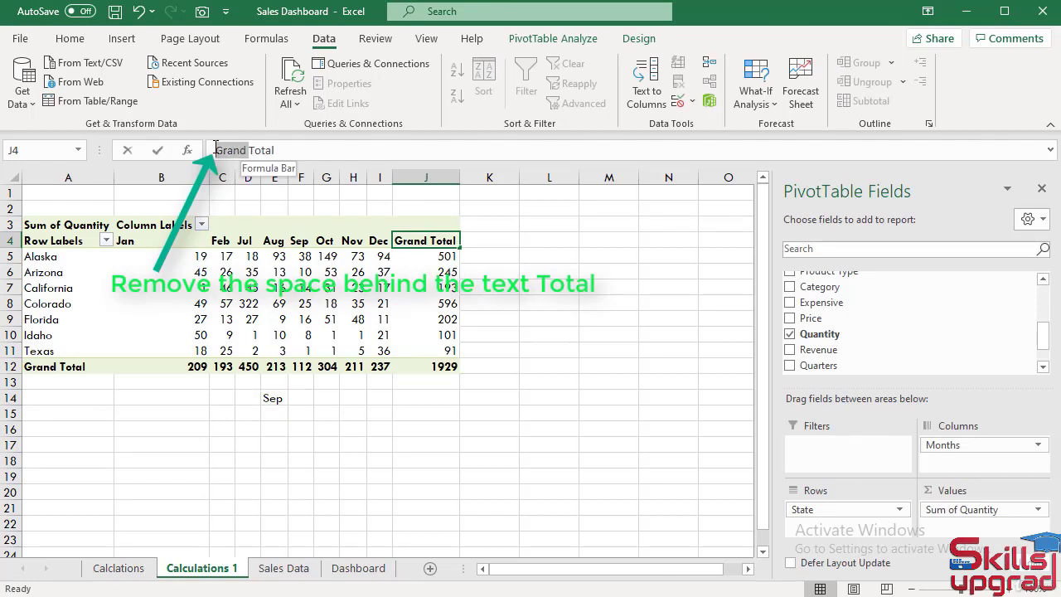
key(BackSpace)
key(Return)
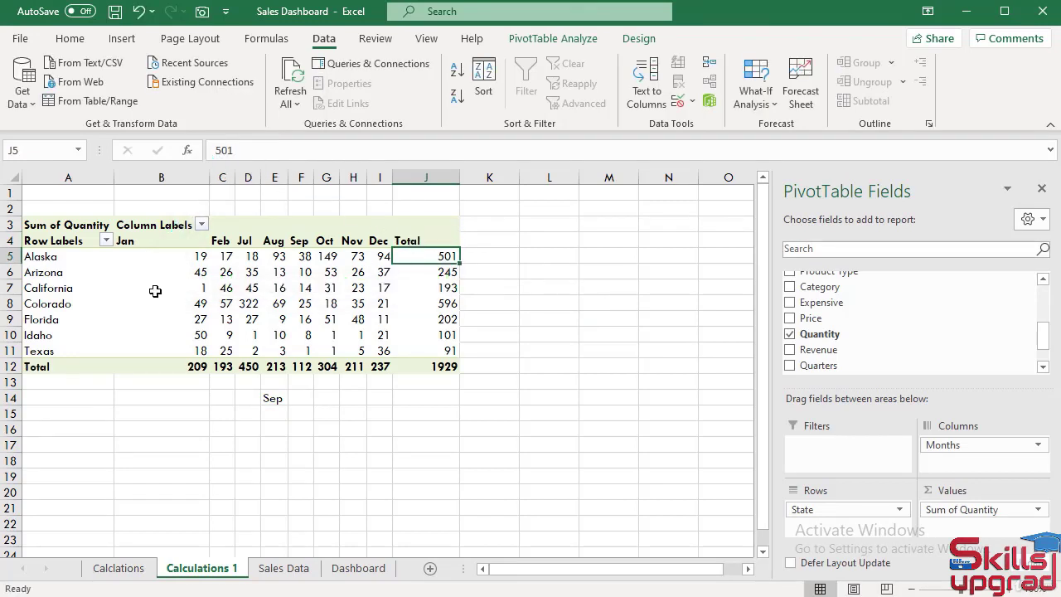
Copy the state names and Total label from A5:A12 to L5, and narrow column K to a thin spacer.
drag(72, 258, 66, 362)
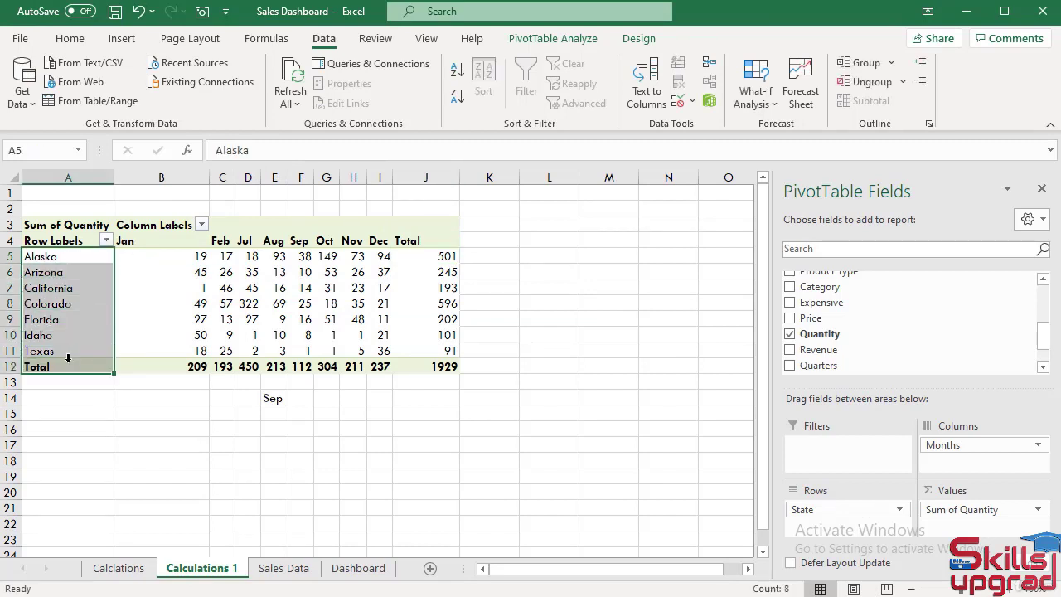
key(ctrl+c)
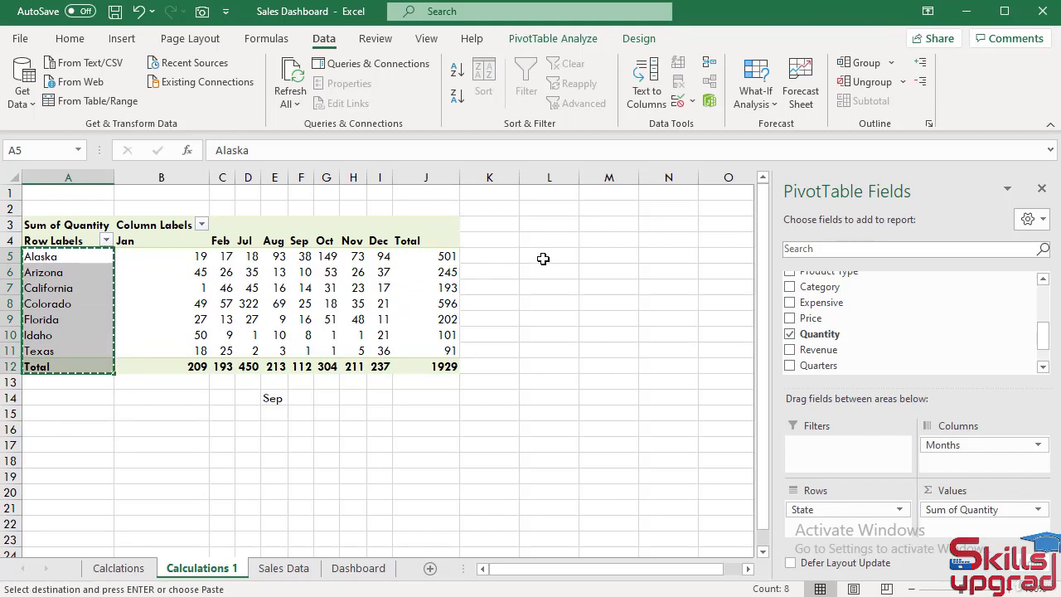
click(543, 258)
key(ctrl+v)
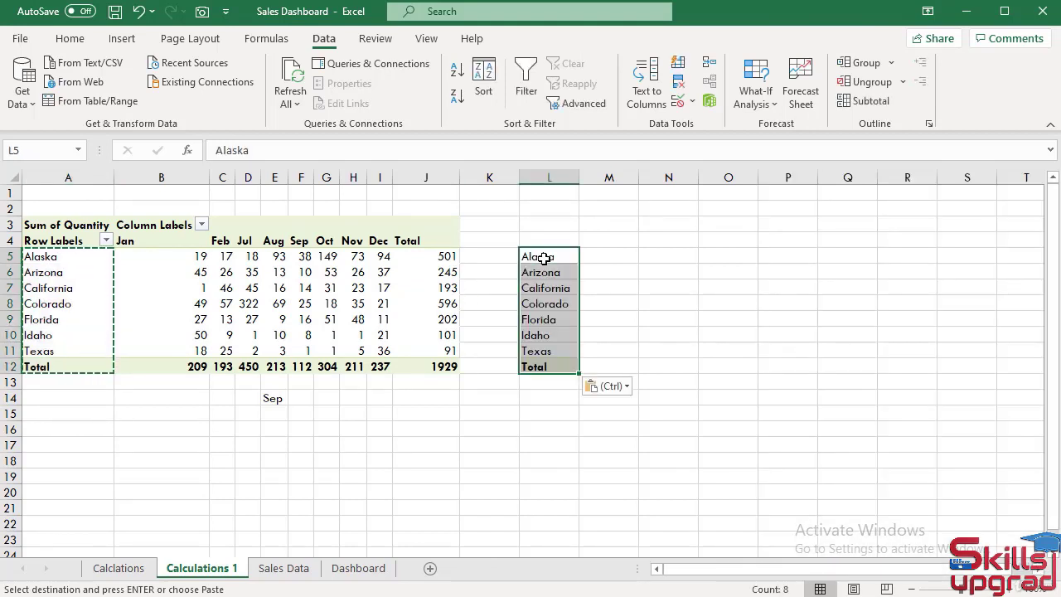
drag(518, 173, 472, 191)
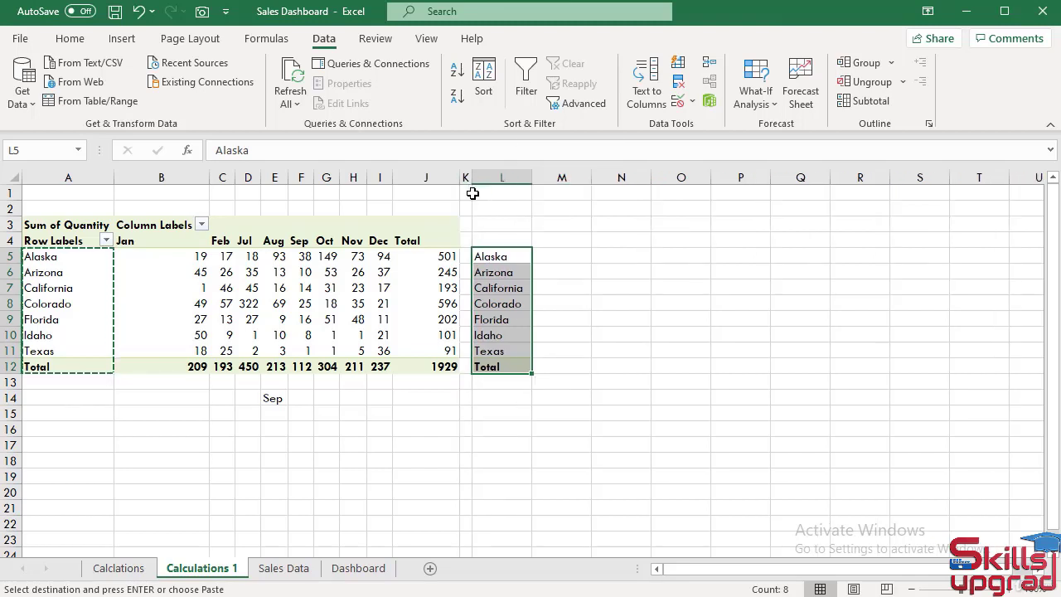
Link cell M4 to the month selector in E14, and switch the selector to Oct.
click(561, 240)
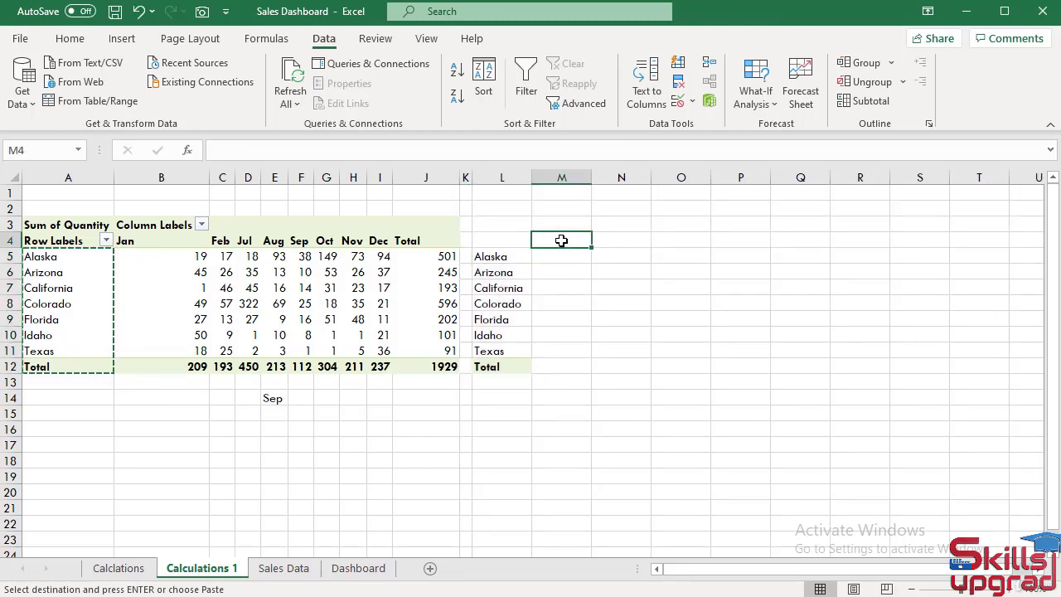
text(=)
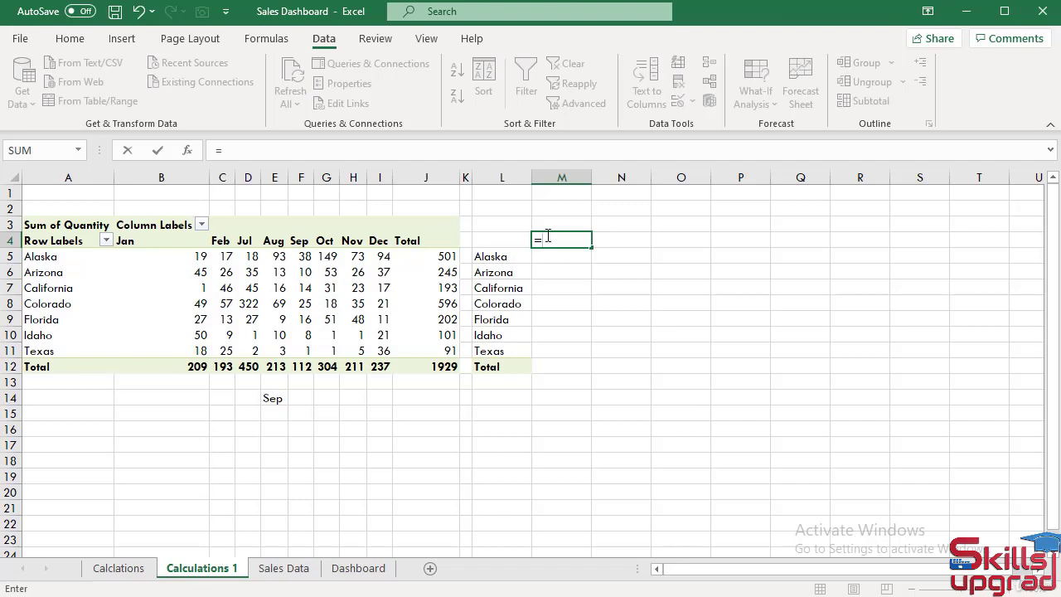
click(272, 399)
key(Return)
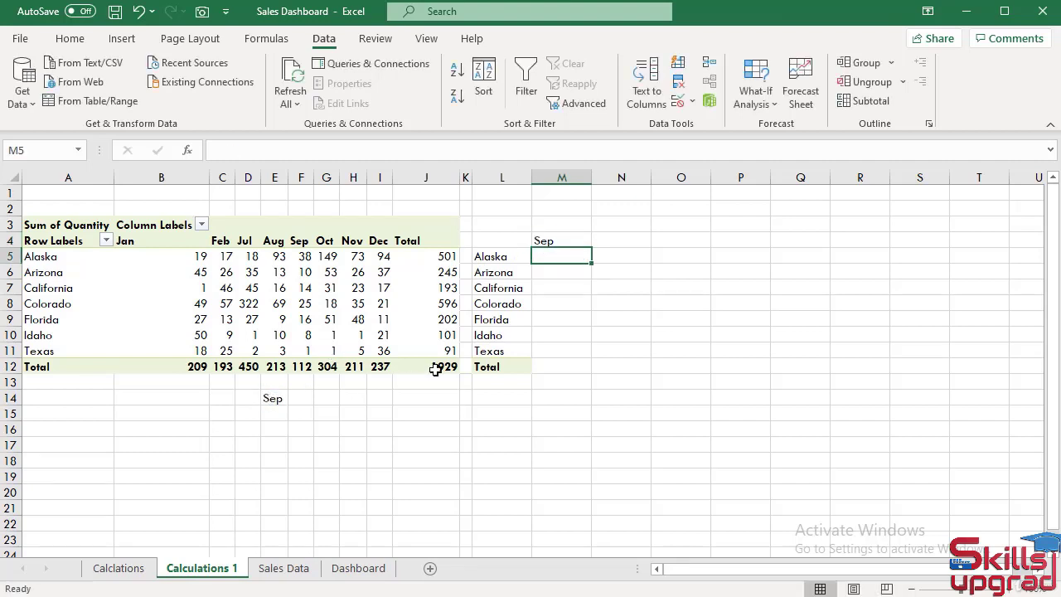
click(286, 400)
click(296, 399)
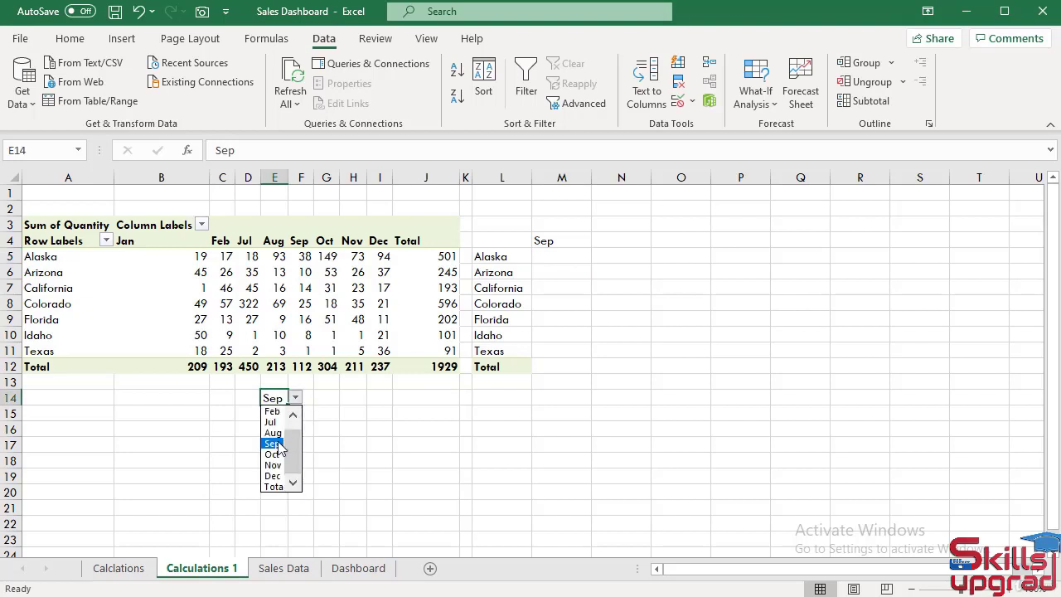
click(273, 455)
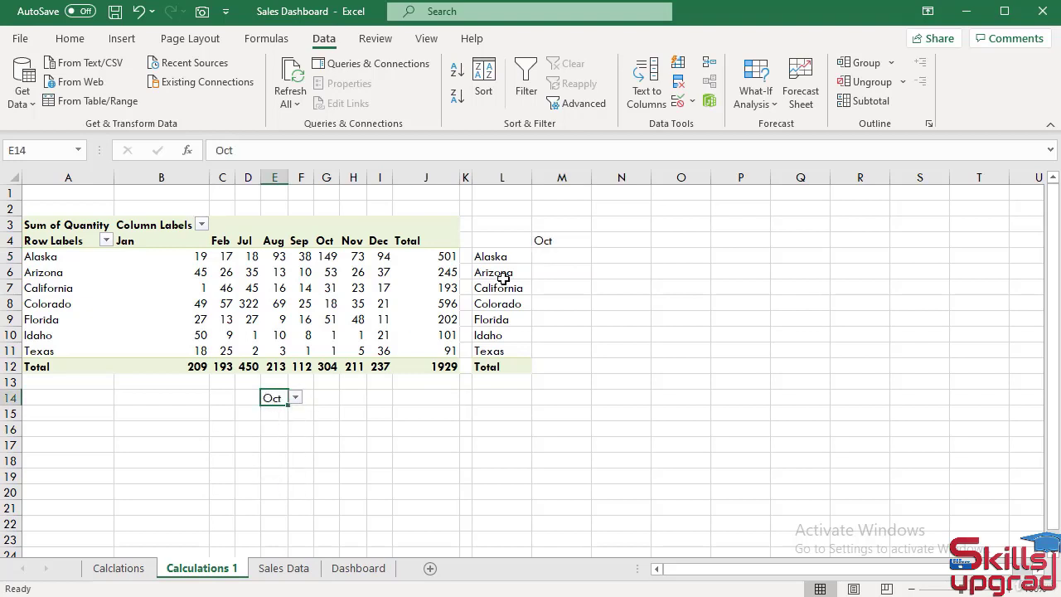
Copy the INDEX/MATCH formula from M5 on the Calclations sheet into M5 on the Calculations 1 sheet.
click(559, 258)
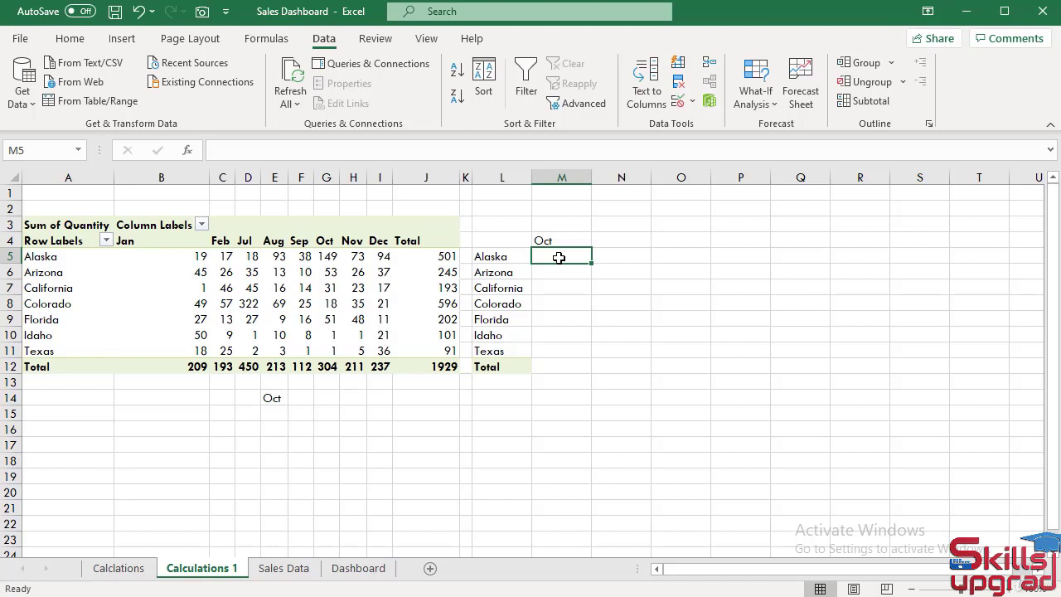
click(124, 571)
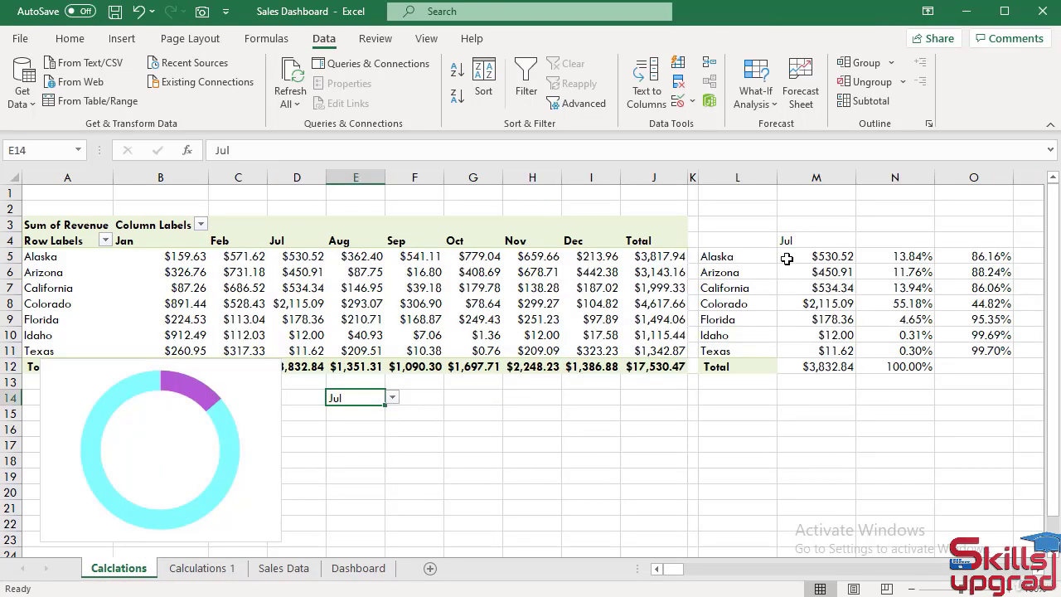
click(821, 259)
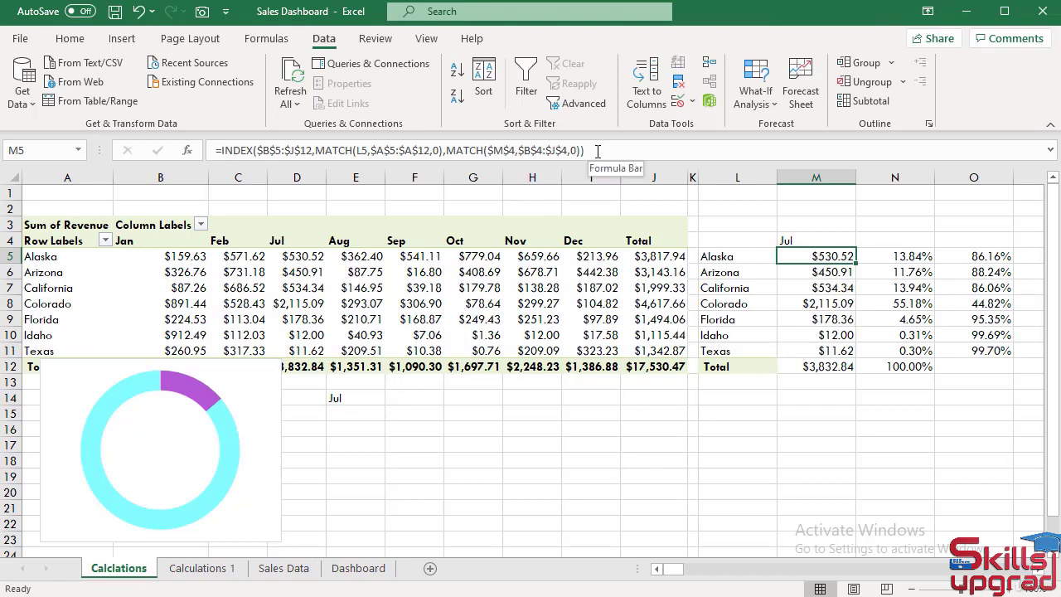
drag(598, 150, 212, 156)
key(ctrl+c)
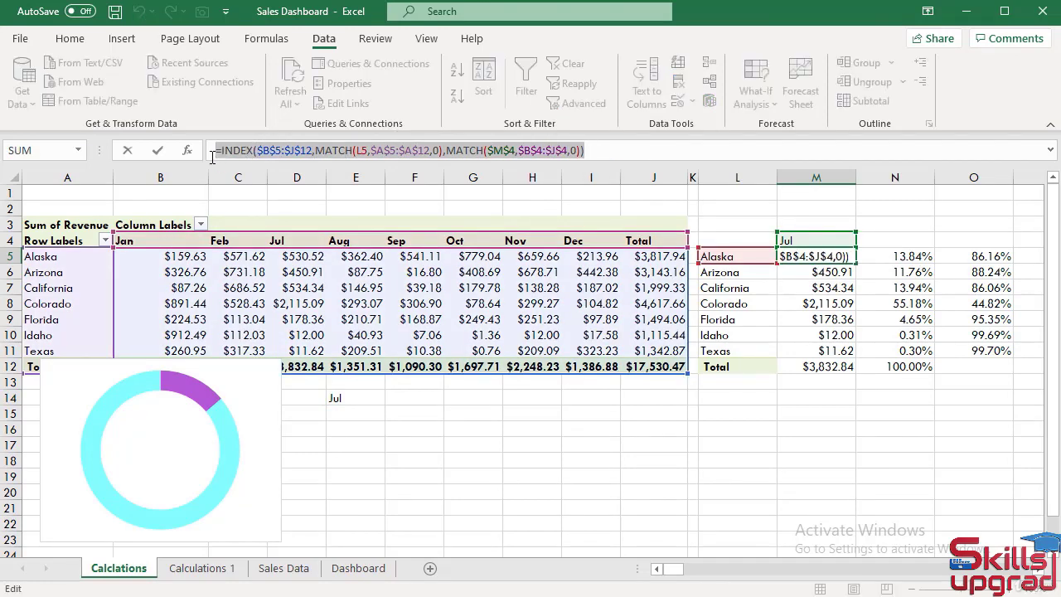
key(Return)
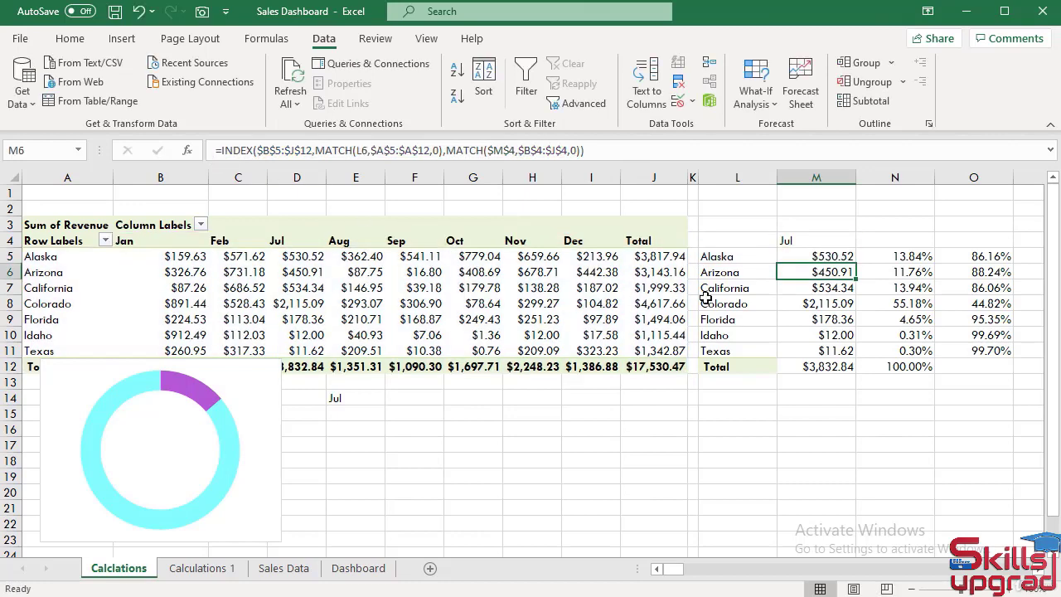
click(218, 572)
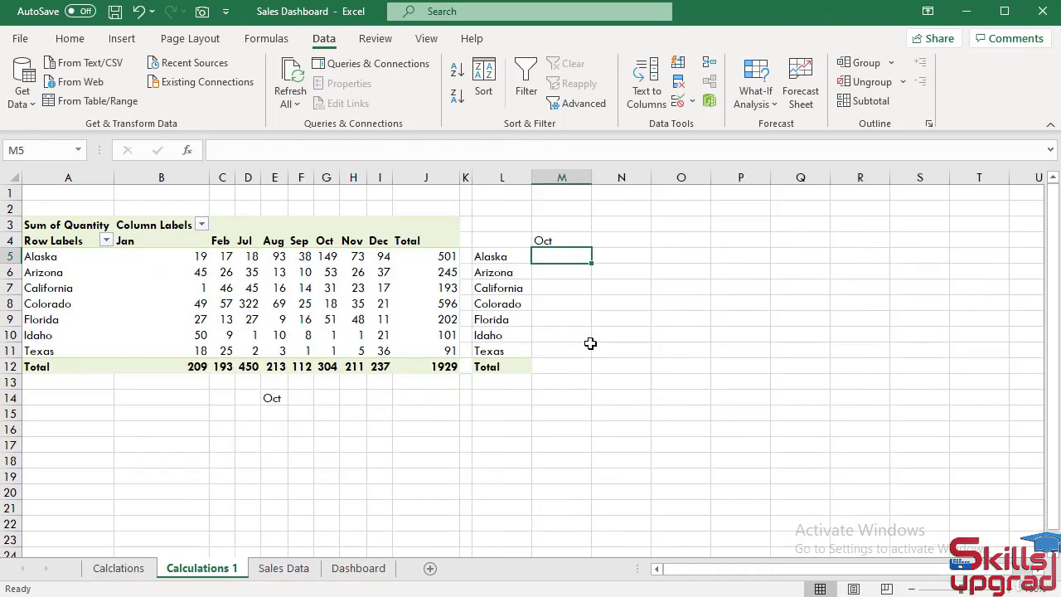
click(242, 148)
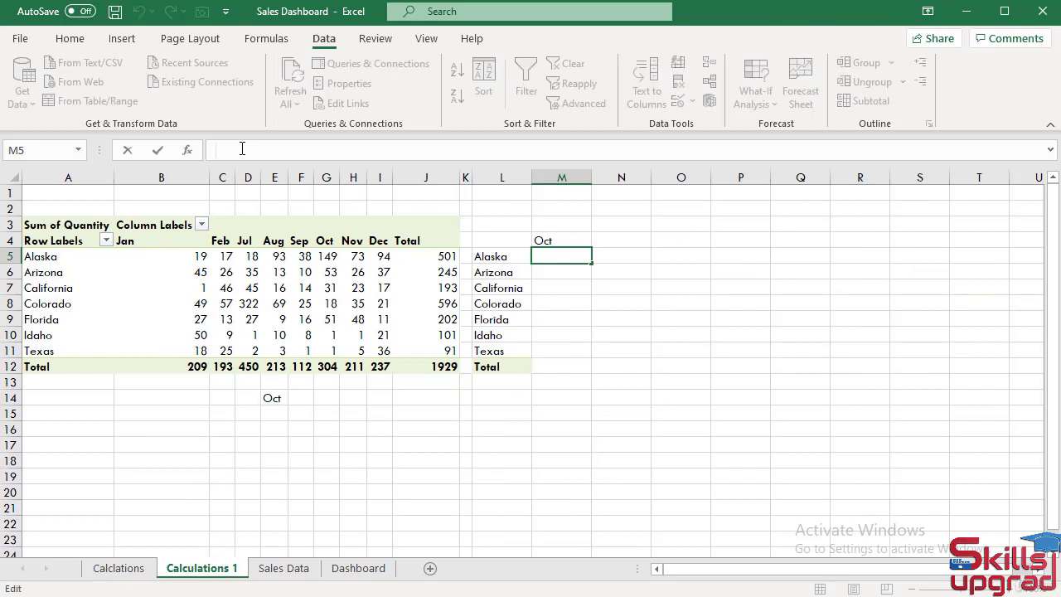
key(ctrl+v)
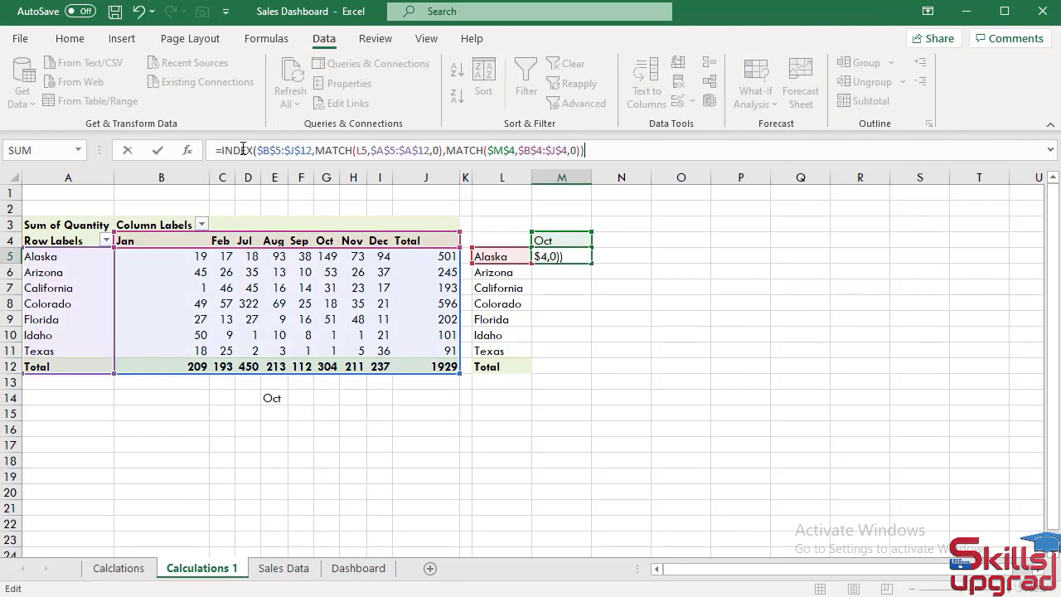
key(Return)
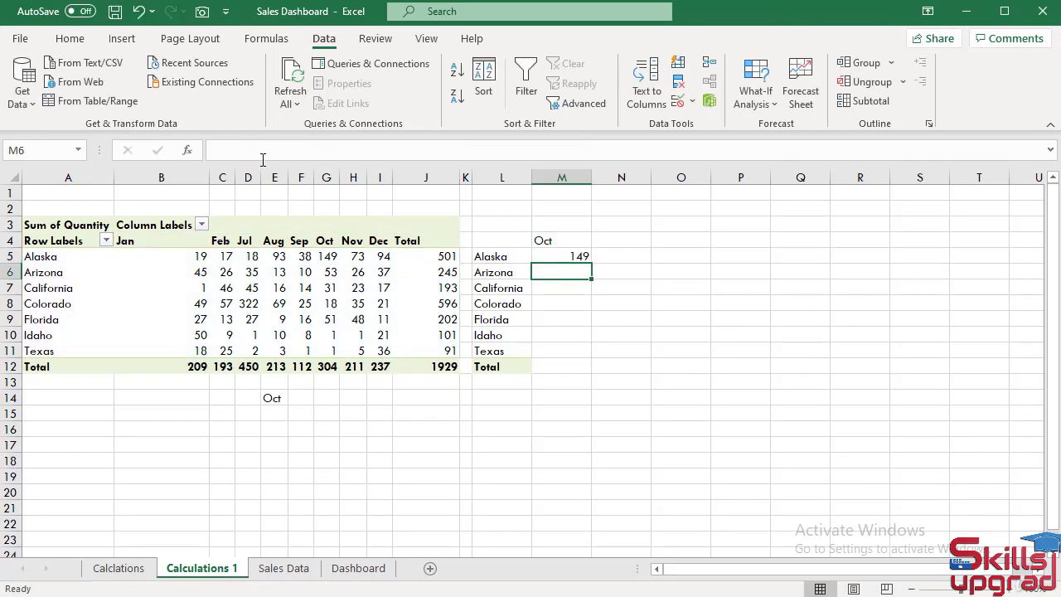
Fill the quantity lookup formula from M5 down to the Total row in M12.
click(552, 256)
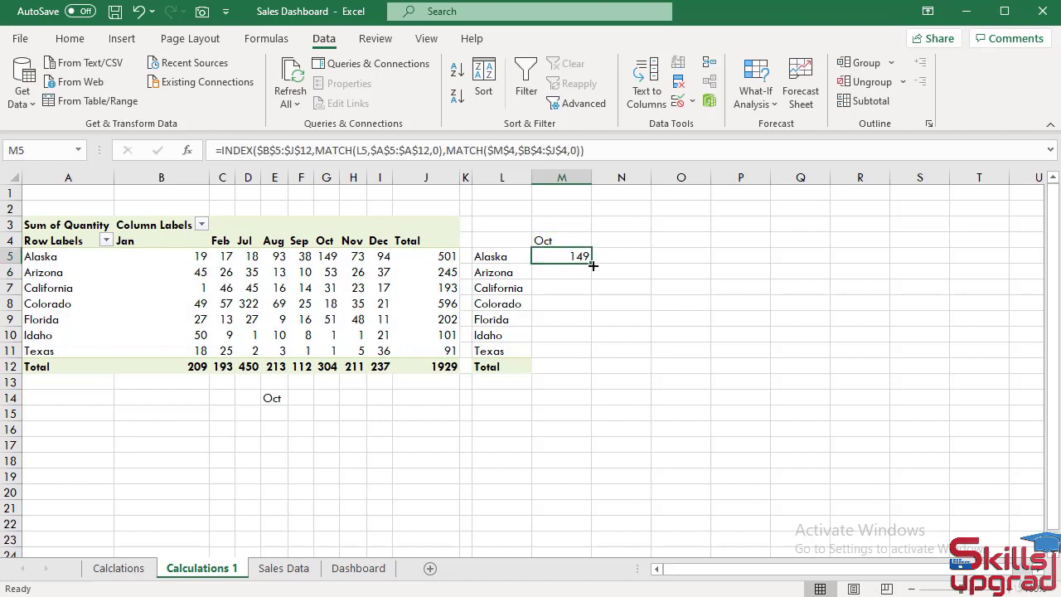
drag(591, 265, 585, 373)
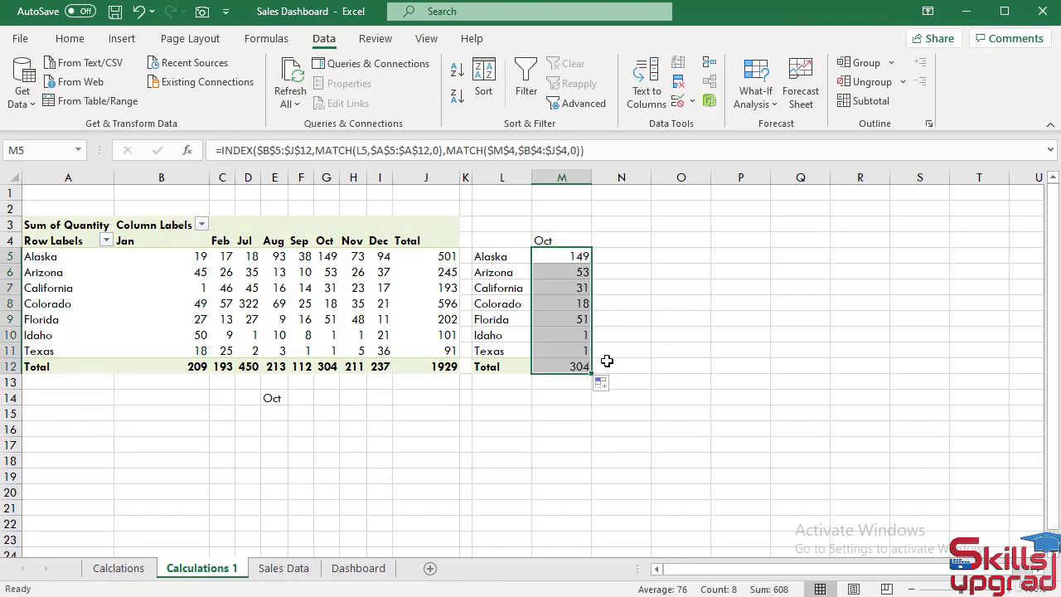
click(551, 256)
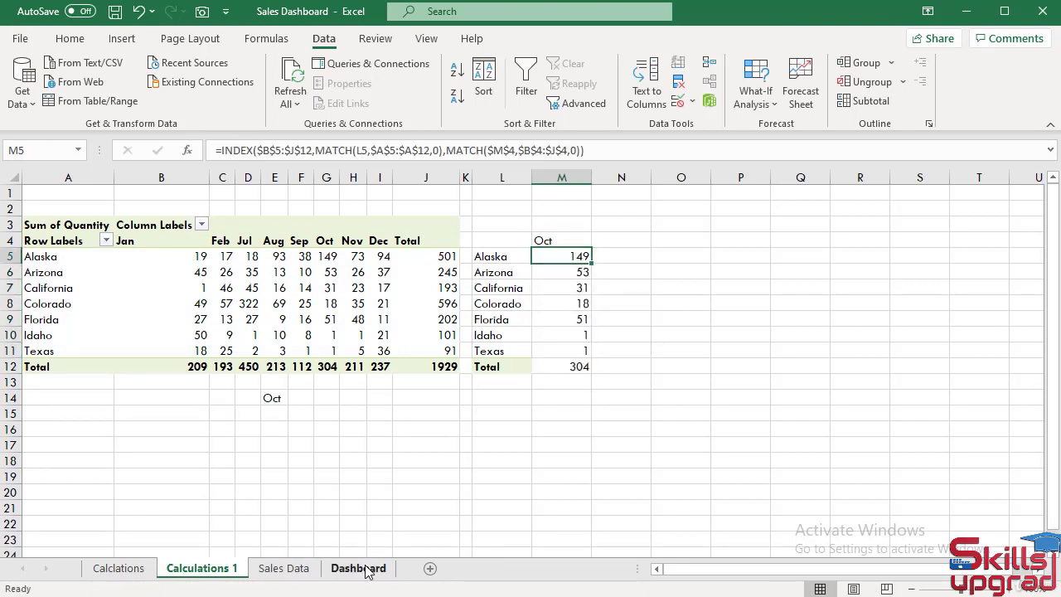
On the Dashboard sheet, duplicate the Alaska card's Revenue label and value and place the copies along the bottom of that card.
click(366, 569)
scroll(111, 277, down, 2)
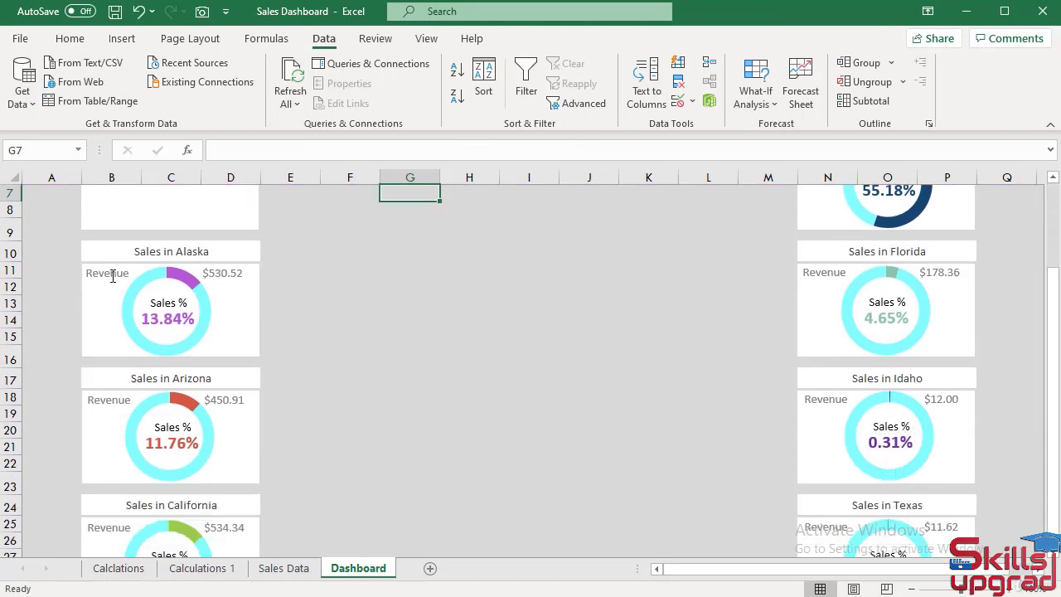
click(114, 271)
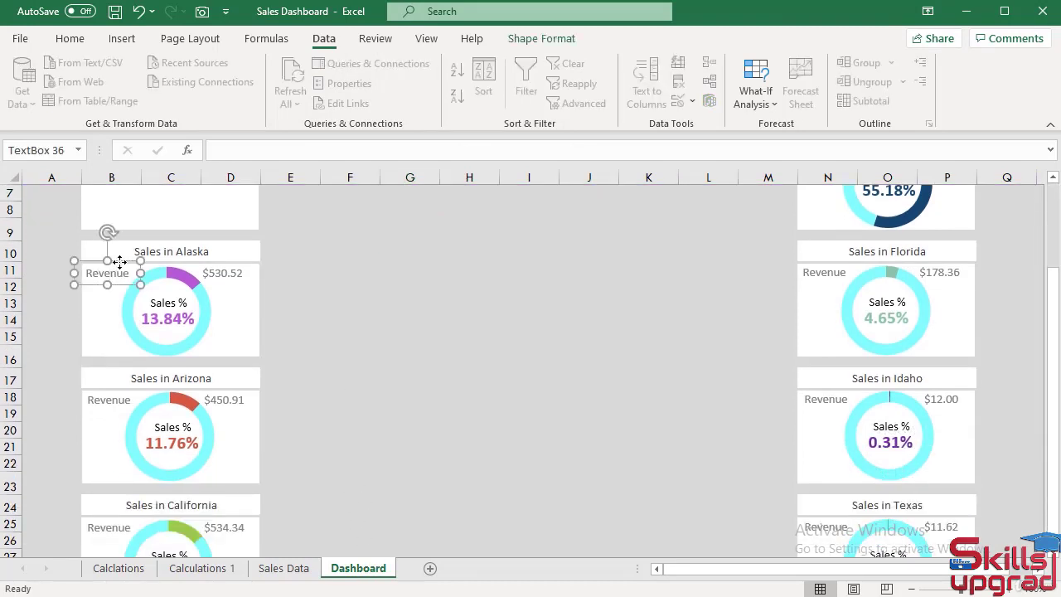
ctrl+click(229, 274)
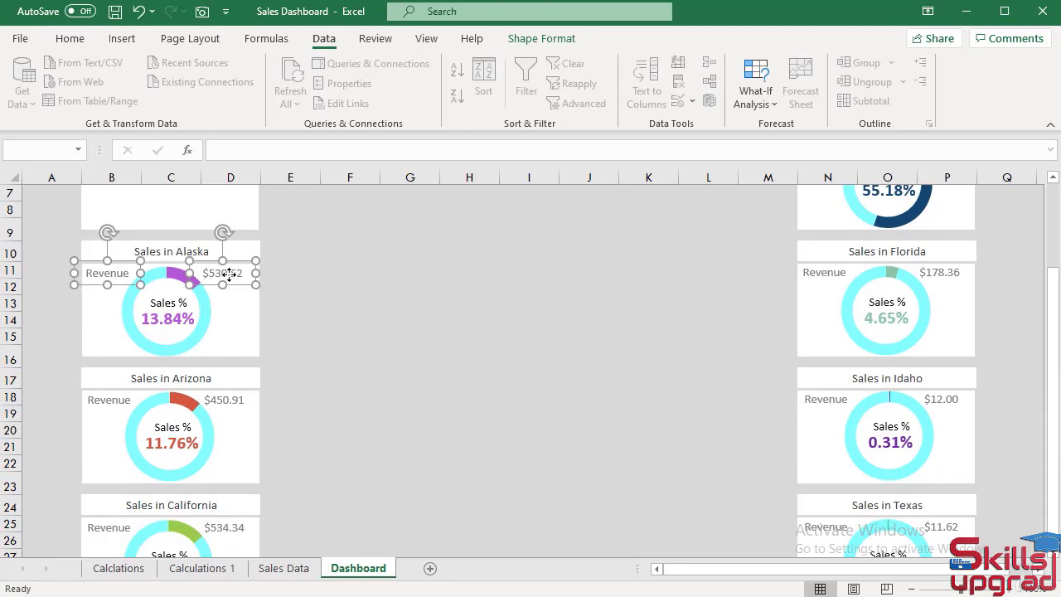
key(ctrl+d)
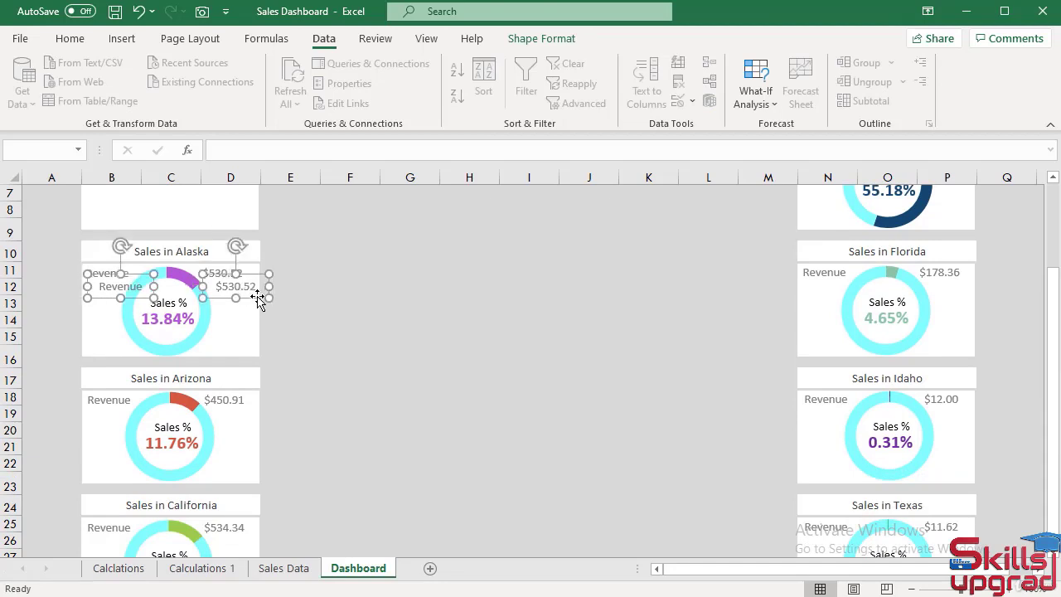
drag(254, 300, 241, 358)
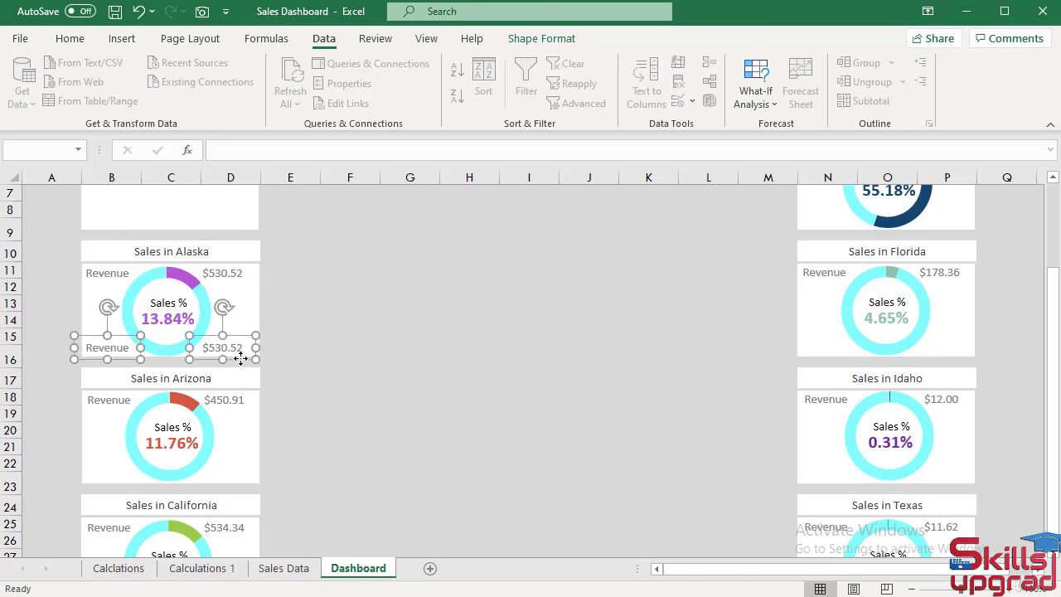
Change the duplicated label at the bottom of the Alaska card to Quantity.
click(124, 350)
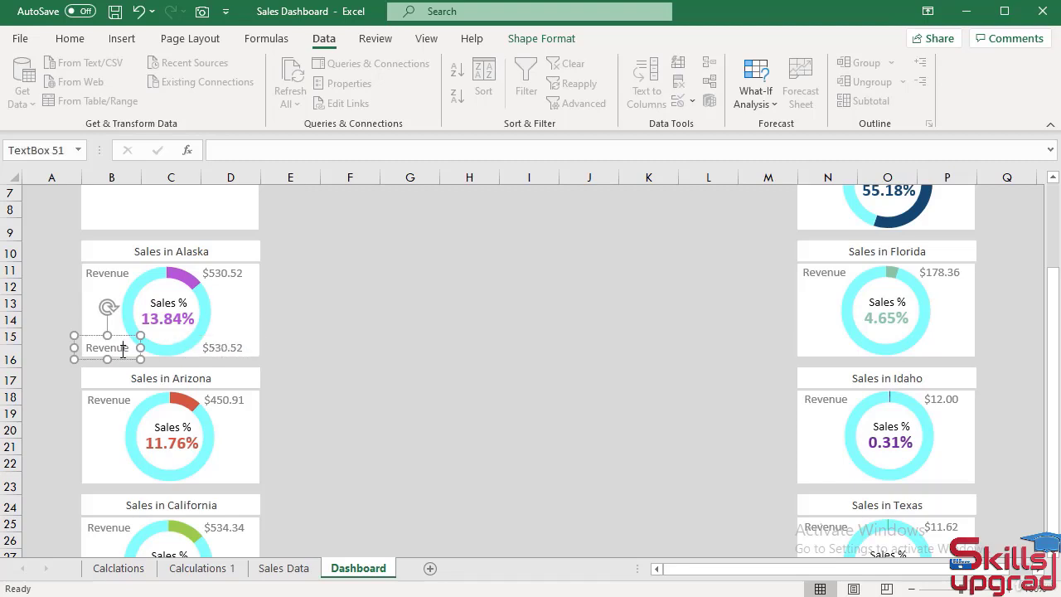
double_click(123, 349)
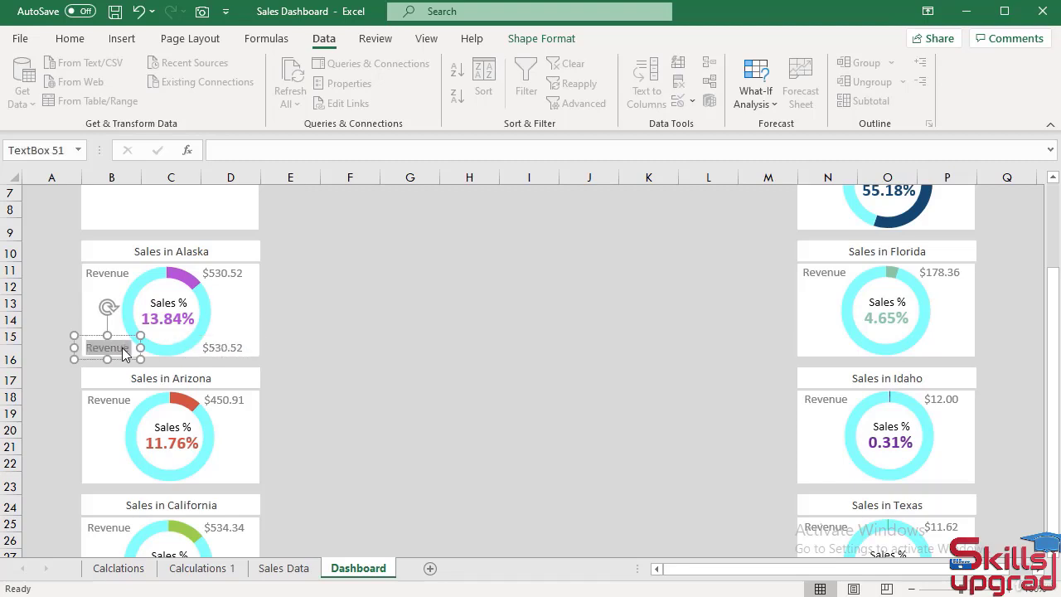
text(Quantity)
click(290, 351)
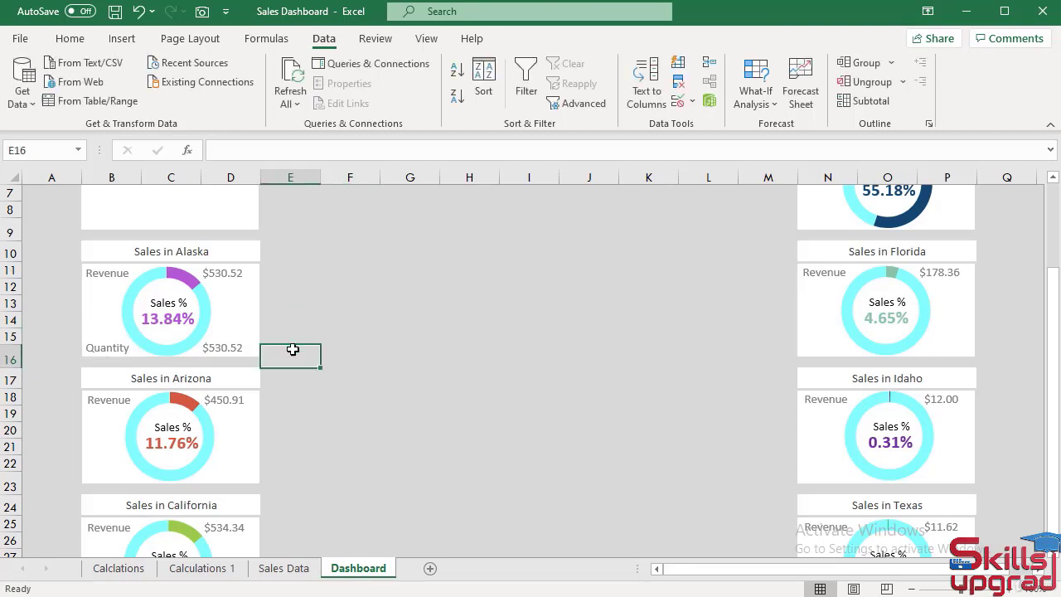
Link the value box beside Alaska's Quantity label to cell M5 of the Calculations 1 sheet.
click(229, 349)
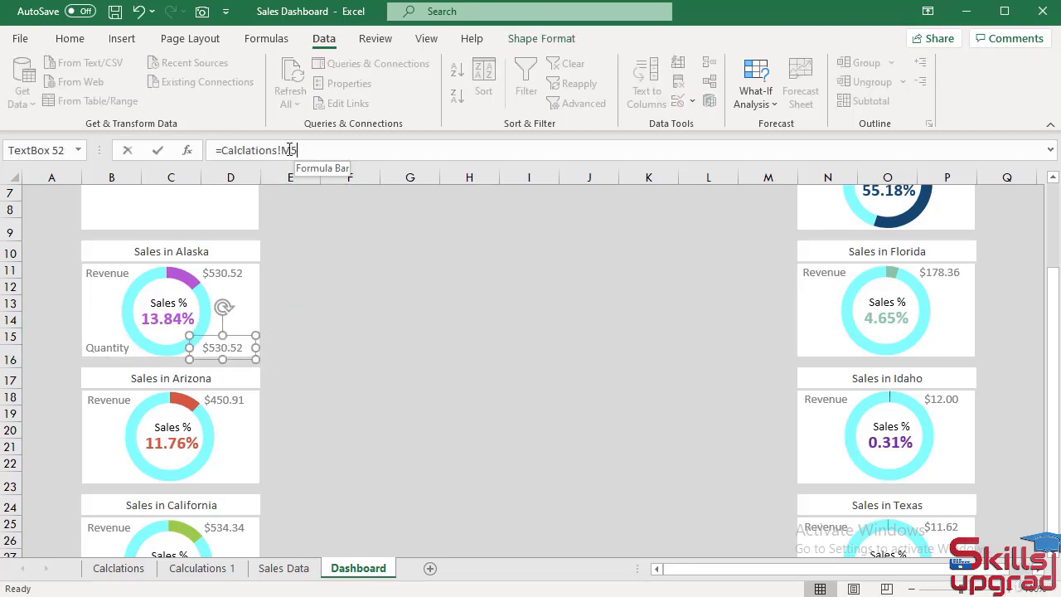
drag(300, 150, 202, 147)
text(=)
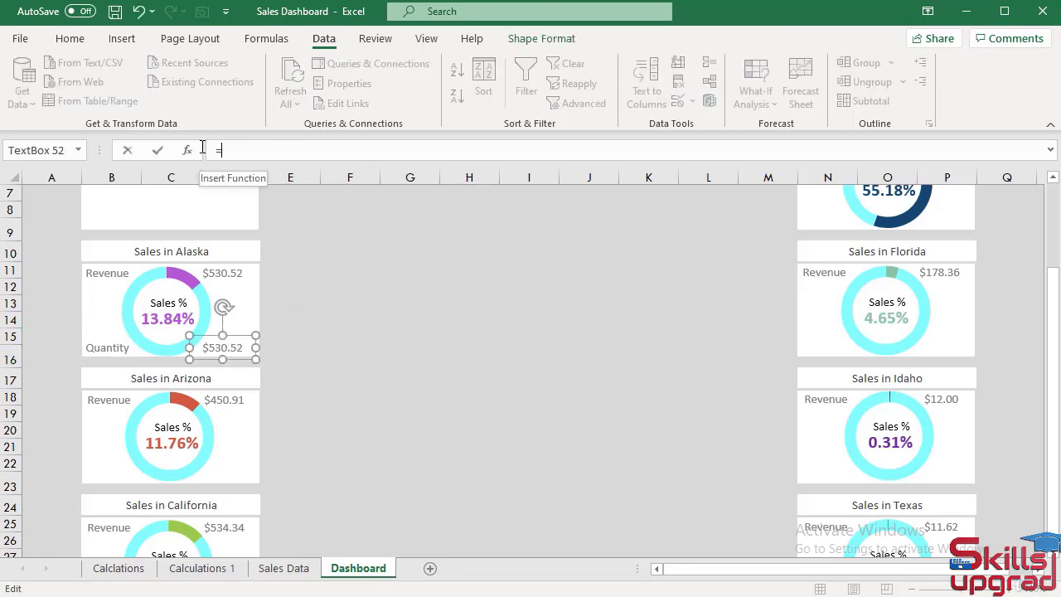
click(201, 568)
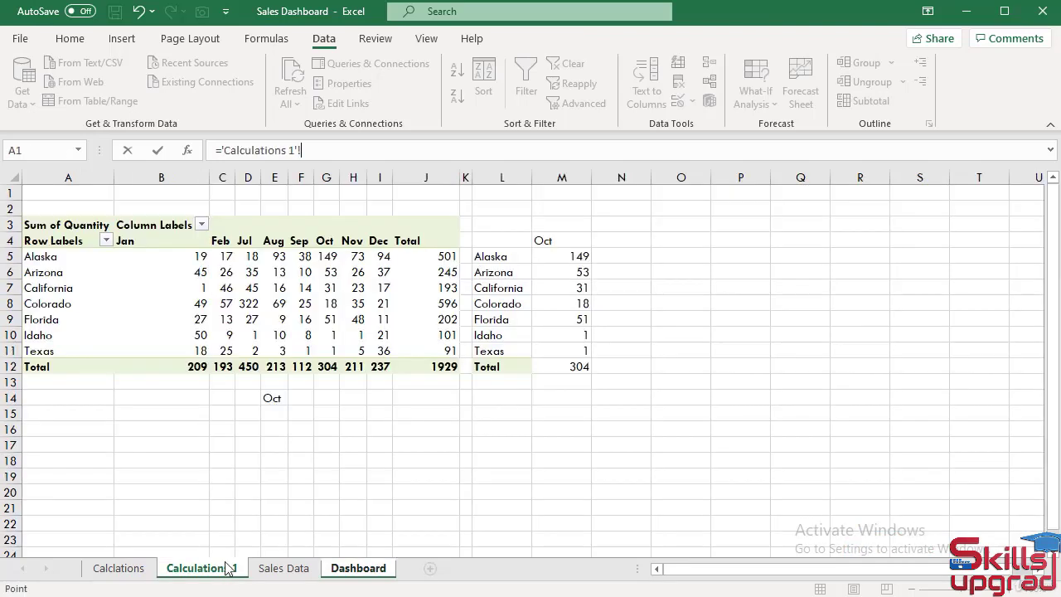
click(576, 257)
key(Return)
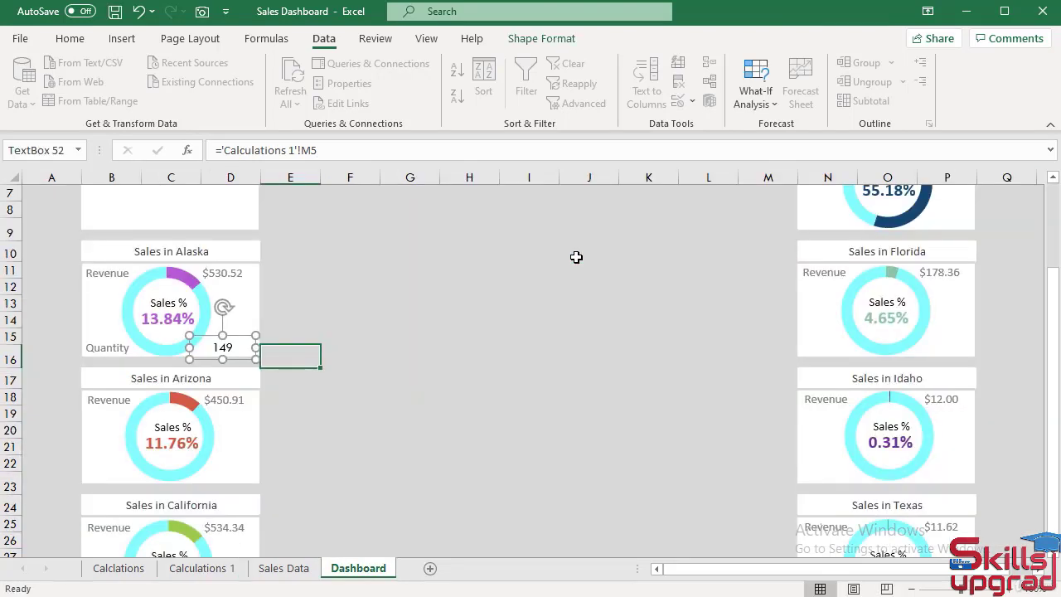
Copy the formatting of Alaska's revenue value onto its quantity value with Format Painter.
click(219, 270)
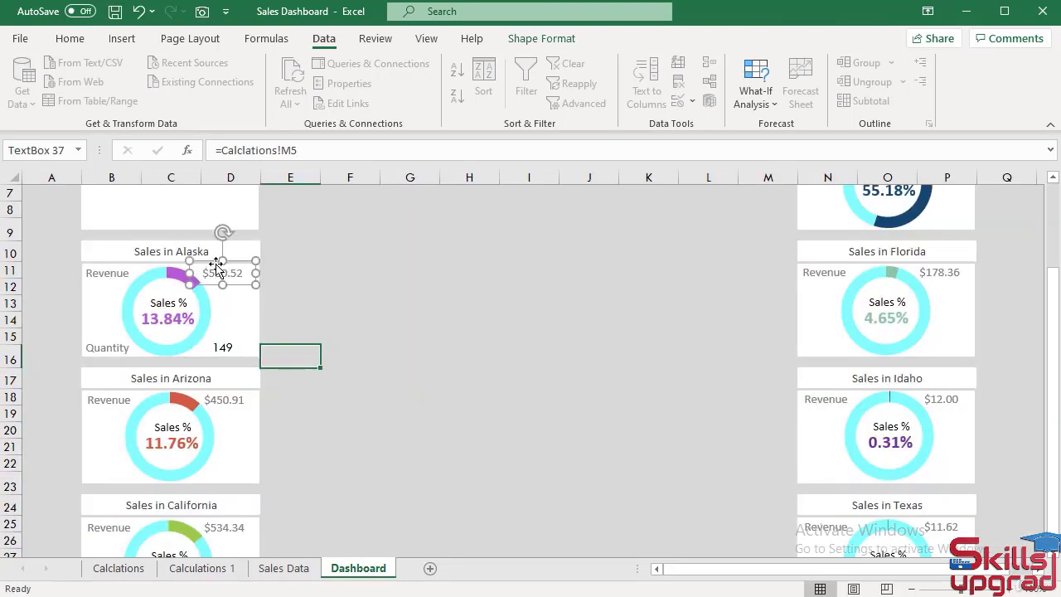
click(68, 38)
click(48, 102)
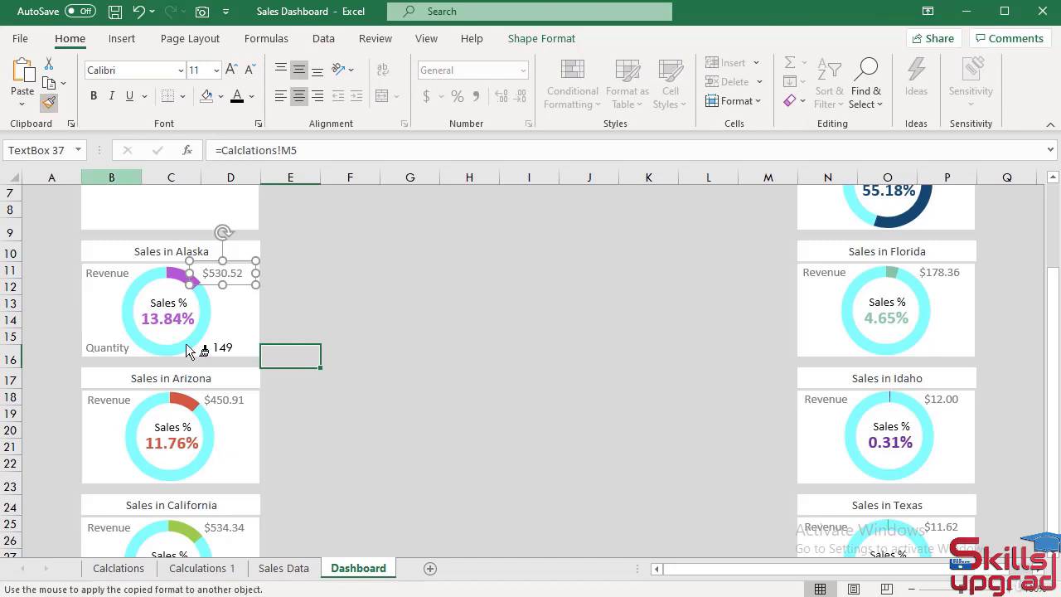
click(227, 354)
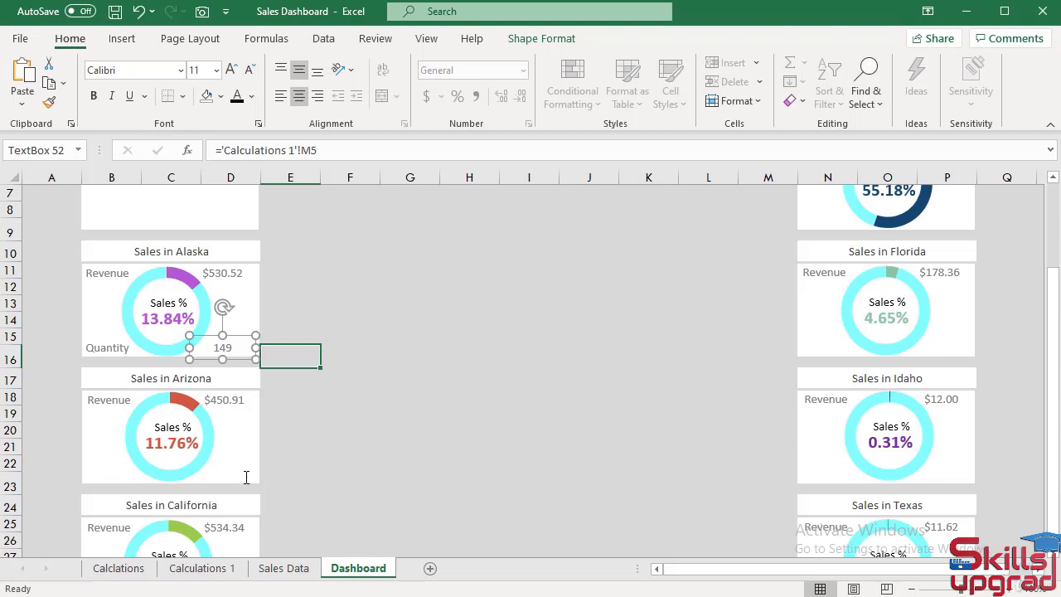
Duplicate Alaska's Quantity label and value and place the copies along the bottom of the Arizona card.
ctrl+click(108, 349)
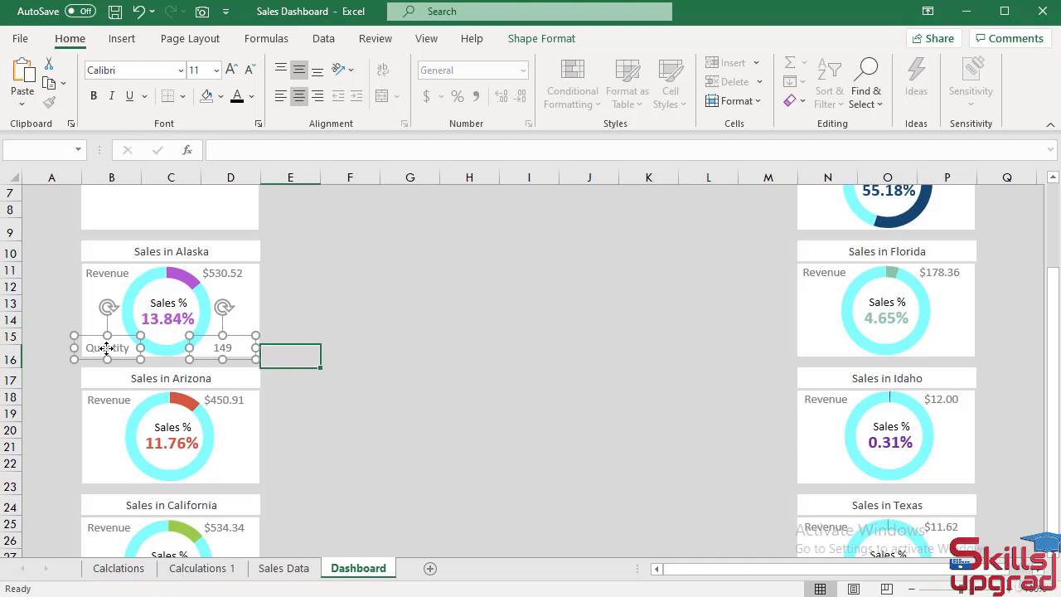
key(ctrl+d)
drag(254, 372, 243, 485)
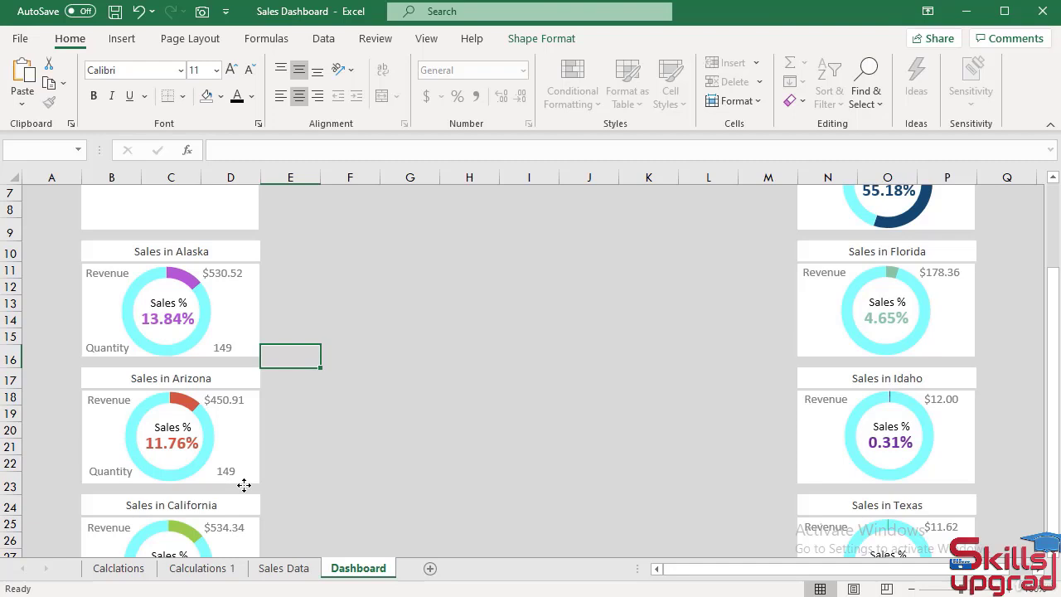
click(348, 461)
Link the Arizona card's quantity value to cell M6 of the Calculations 1 sheet.
click(237, 474)
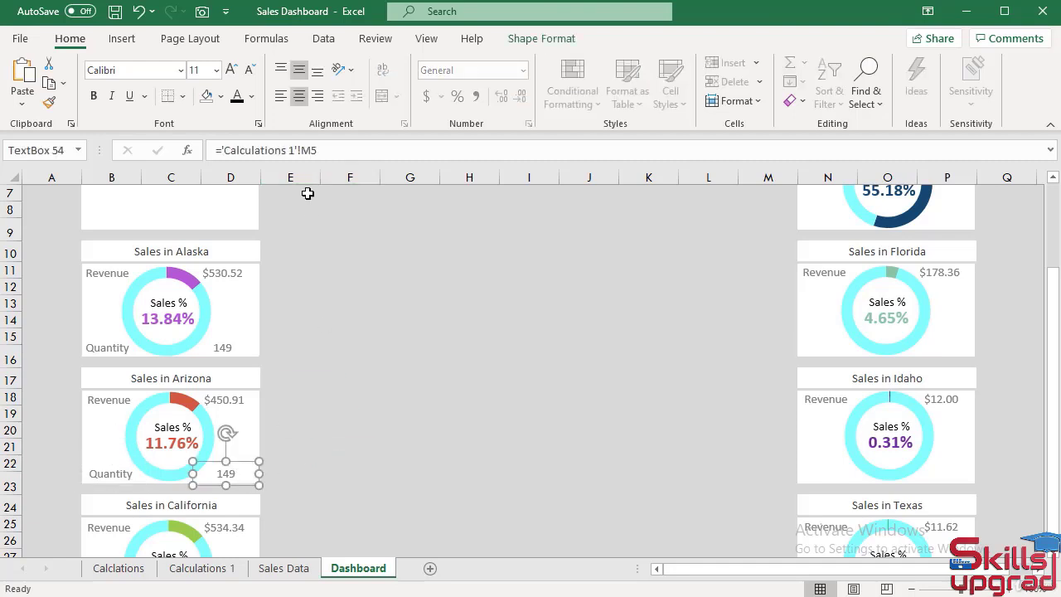
click(319, 149)
key(BackSpace)
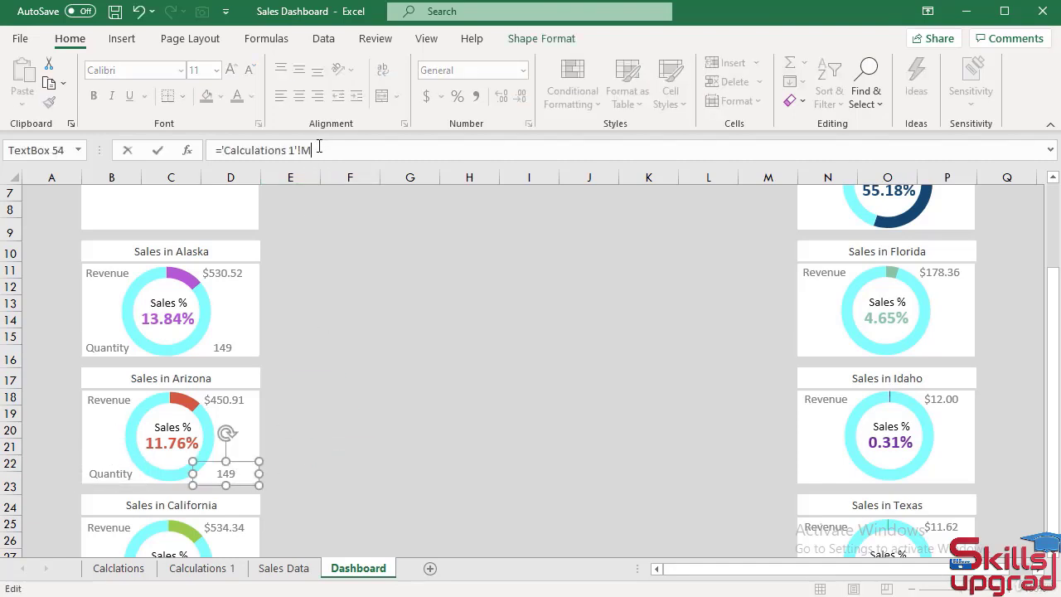
text(6)
key(Return)
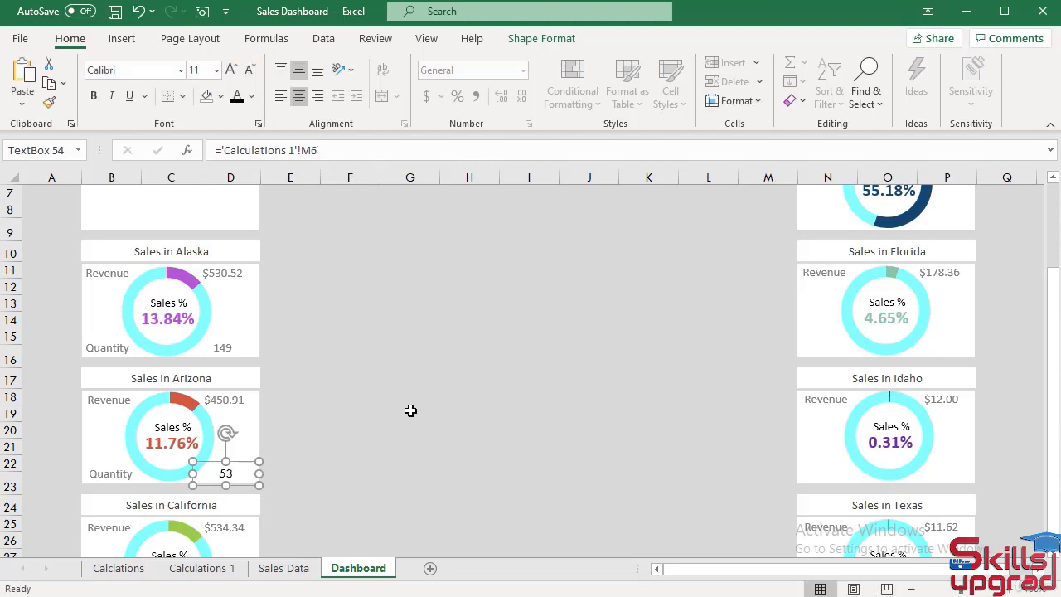
Duplicate Arizona's Quantity label and value and place the copies along the bottom of the California card.
scroll(410, 409, down, 2)
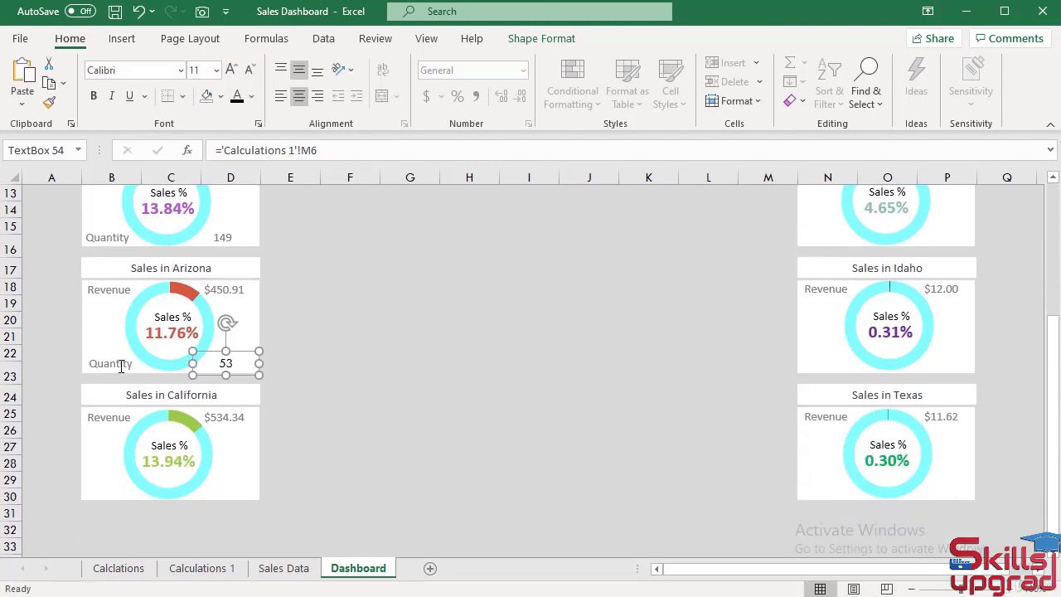
ctrl+click(120, 365)
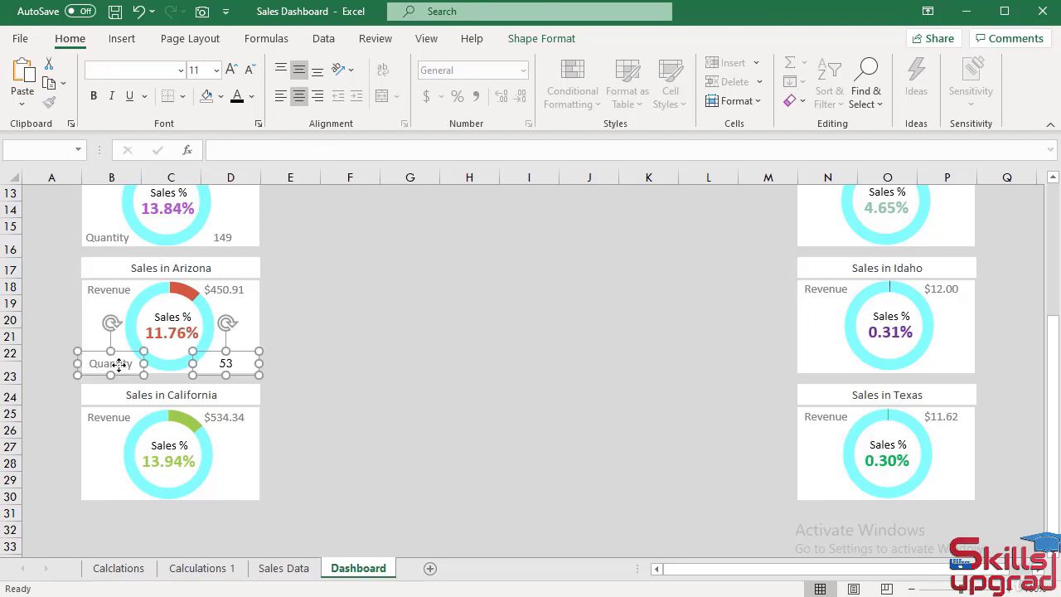
key(ctrl+d)
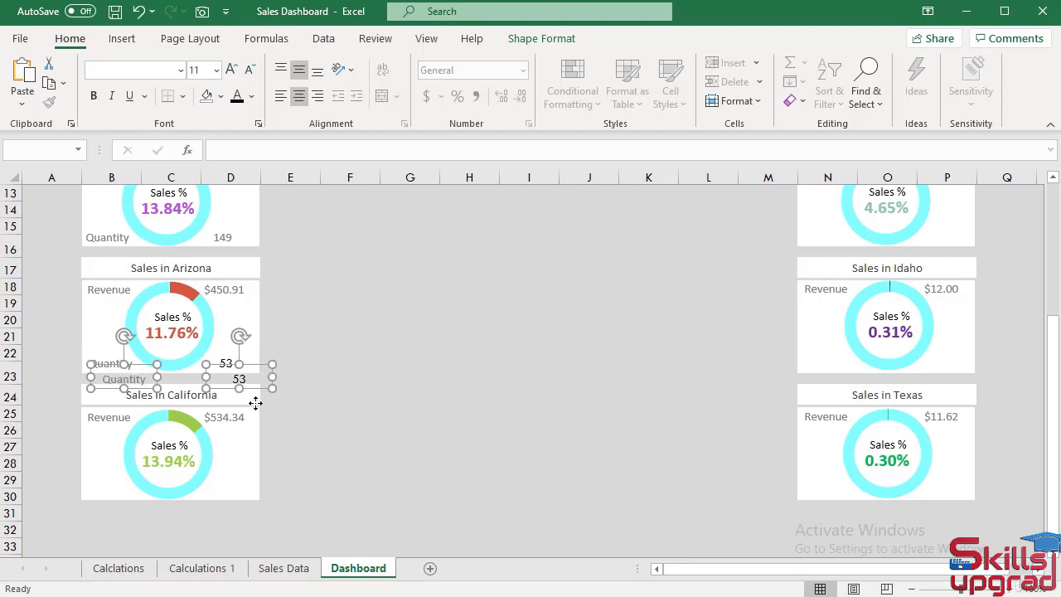
drag(255, 403, 240, 501)
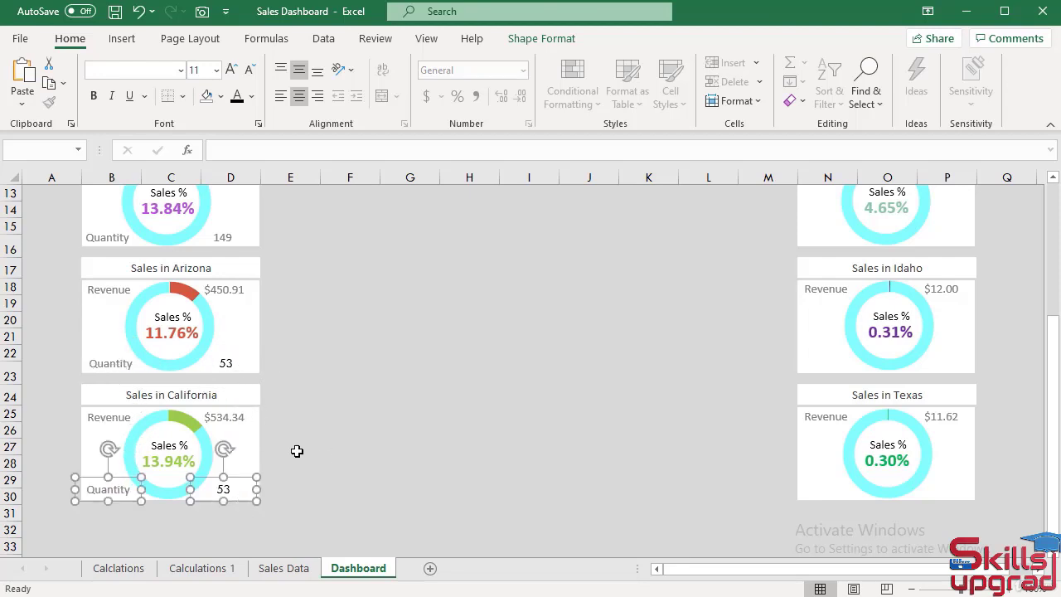
scroll(297, 451, up, 1)
click(327, 494)
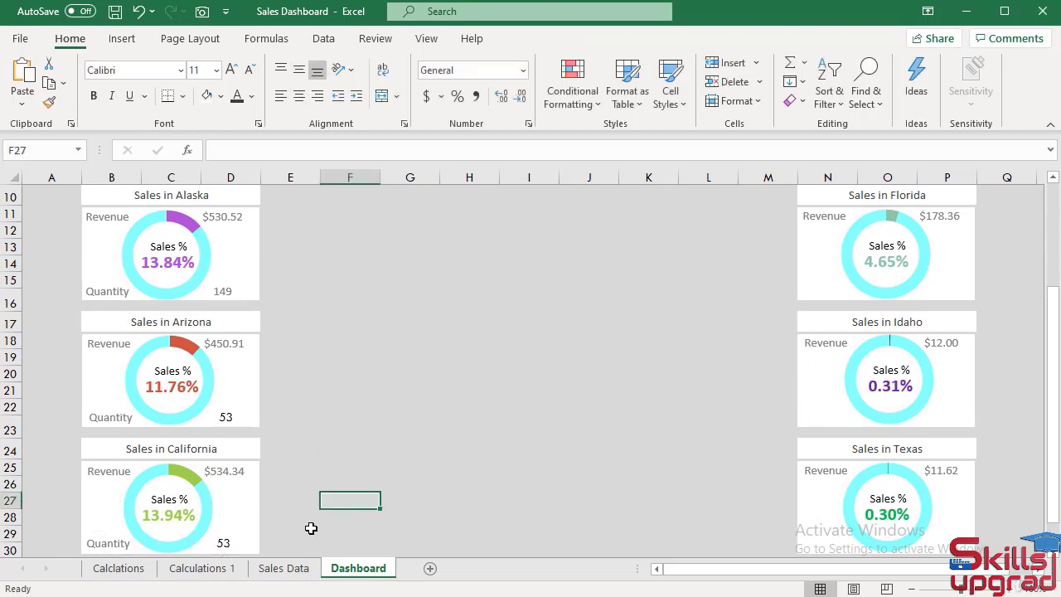
Link the California card's quantity value to cell M7 of the Calculations 1 sheet.
click(226, 543)
click(320, 150)
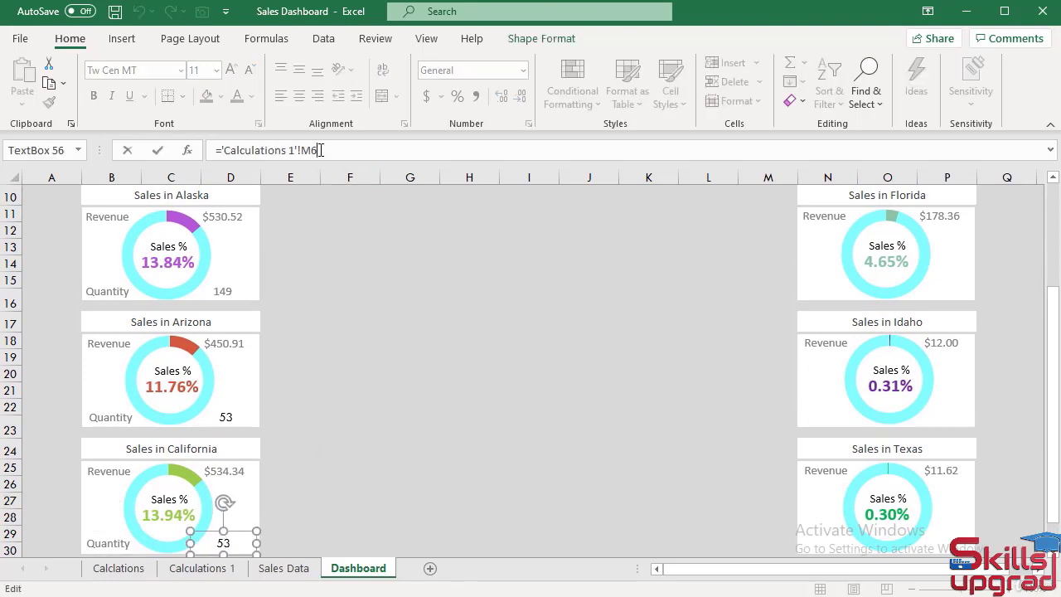
key(BackSpace)
key(Return)
Apply the text formatting of Alaska's quantity value to the Arizona and California quantity values with Format Painter.
scroll(433, 359, down, 1)
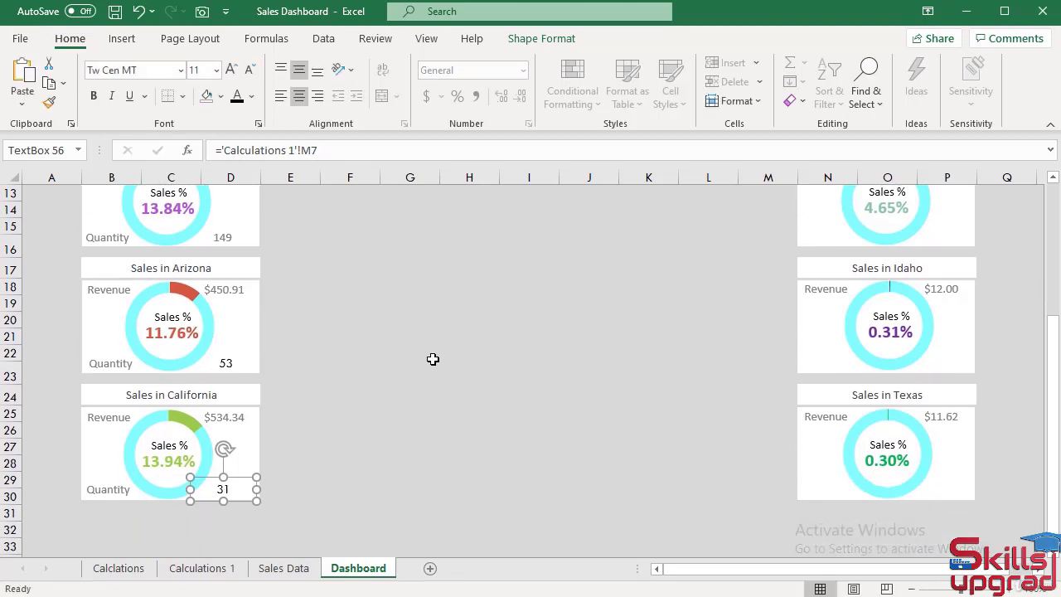
click(223, 238)
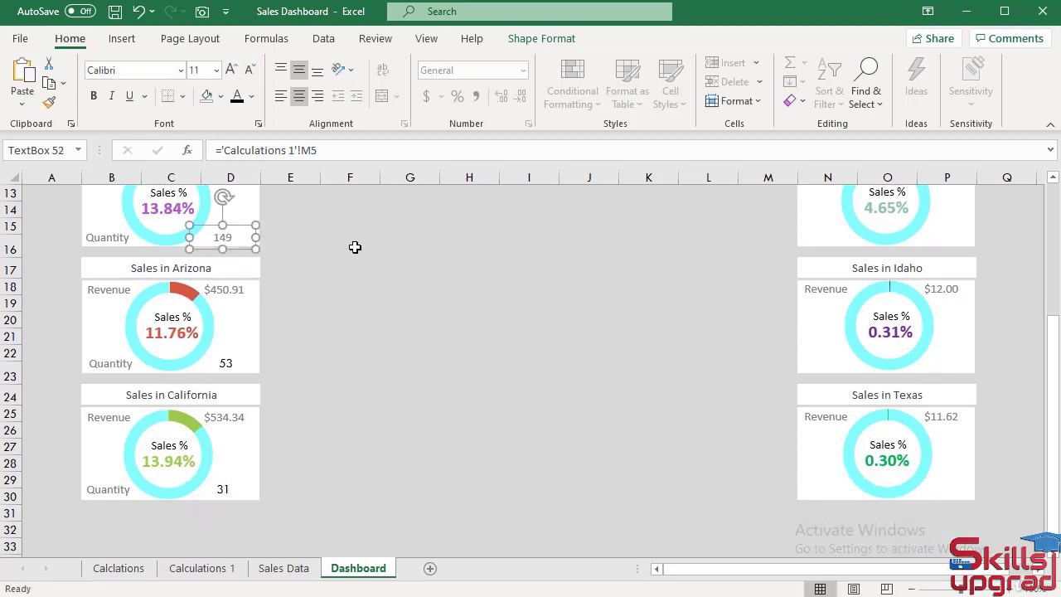
click(48, 102)
click(222, 362)
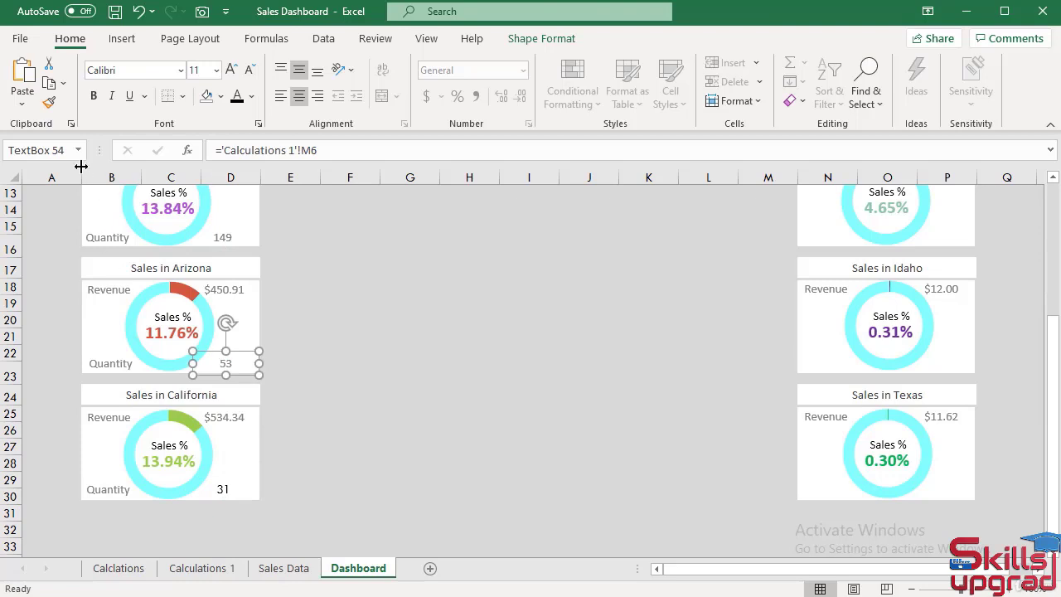
click(49, 102)
click(222, 489)
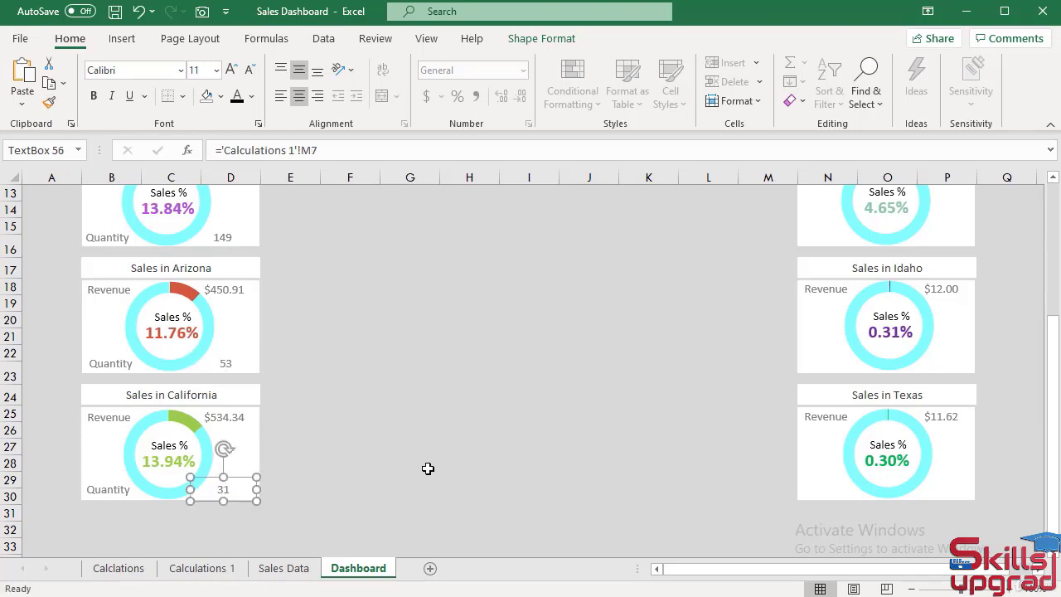
Copy Alaska's Quantity label and value to the bottom of the Colorado card, and select the copied value.
scroll(428, 468, up, 3)
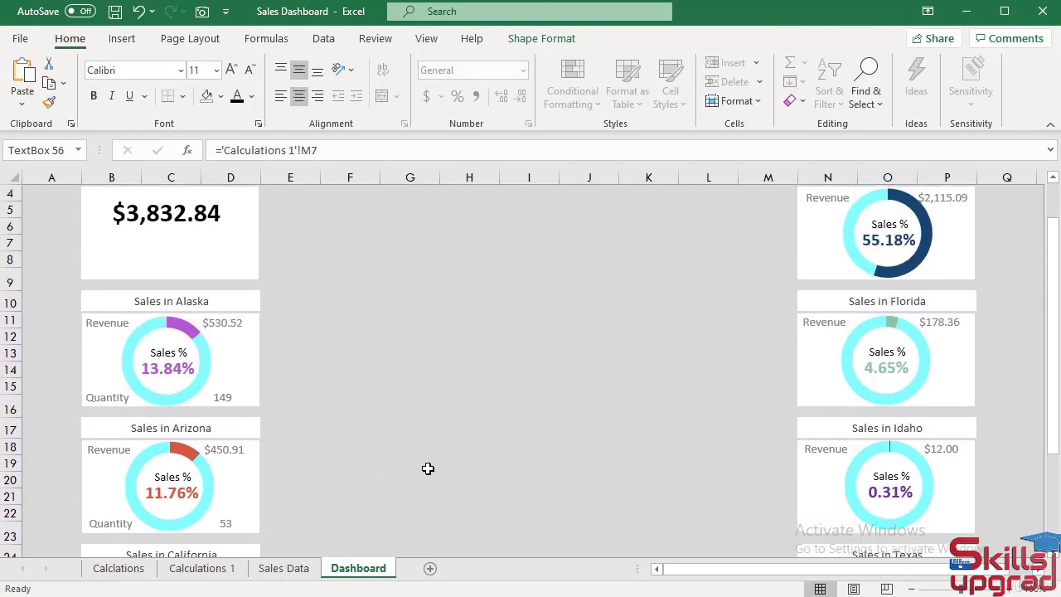
scroll(427, 468, up, 1)
click(113, 448)
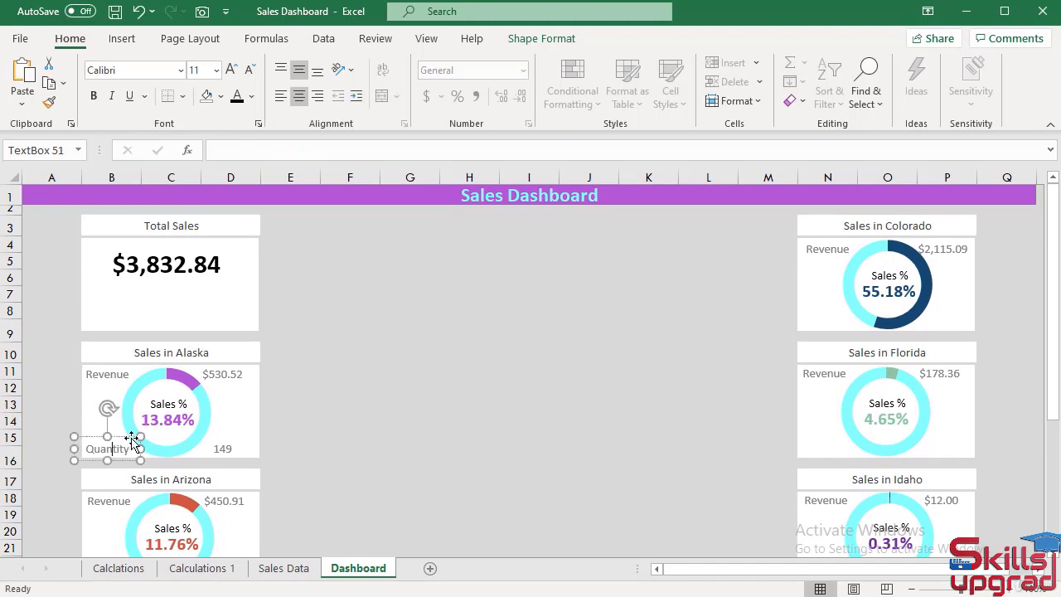
click(128, 435)
shift+click(222, 449)
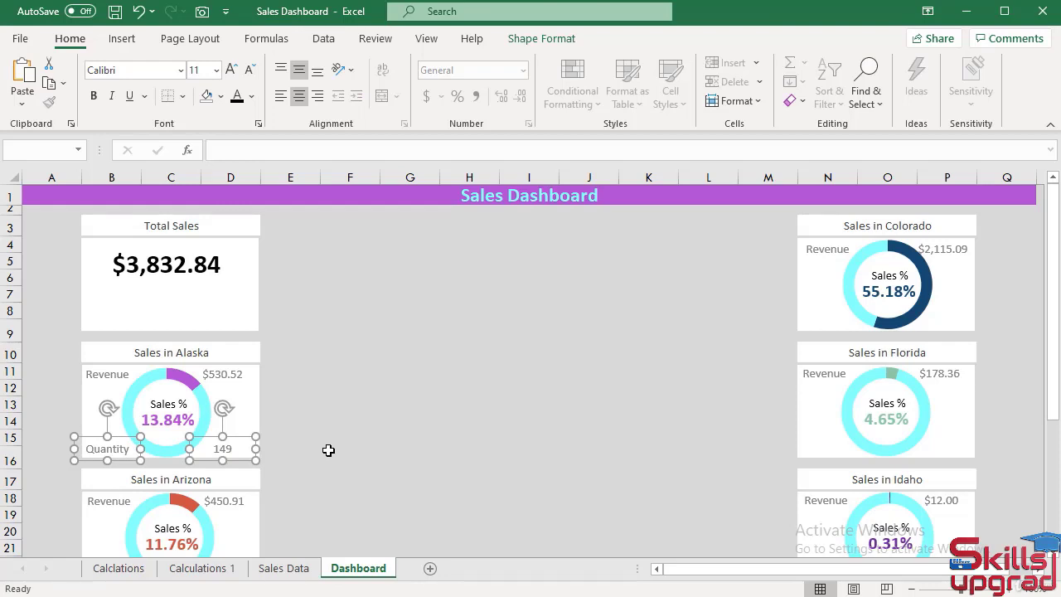
drag(260, 466, 963, 333)
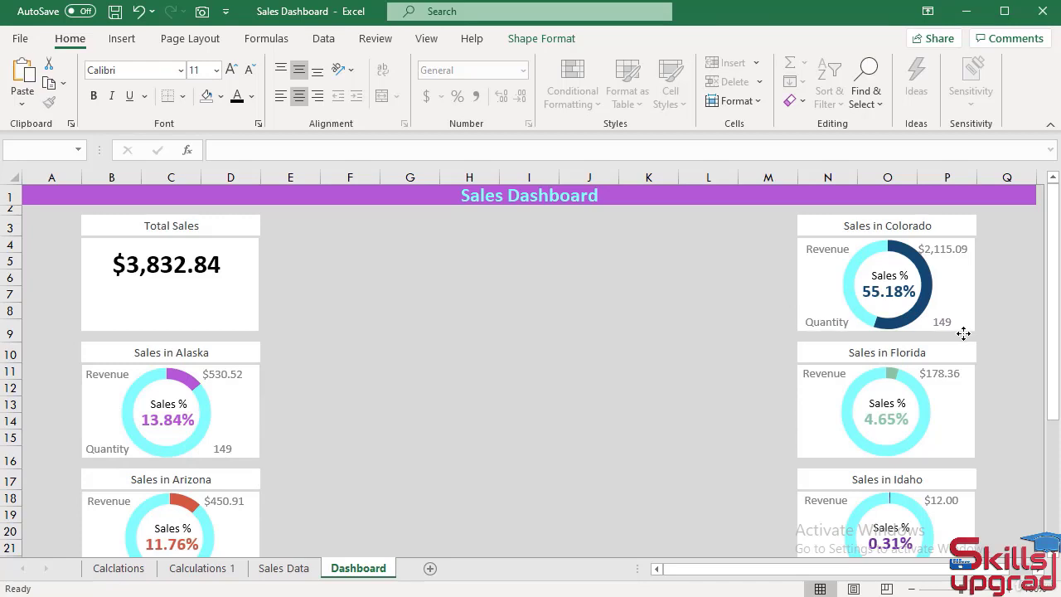
click(945, 321)
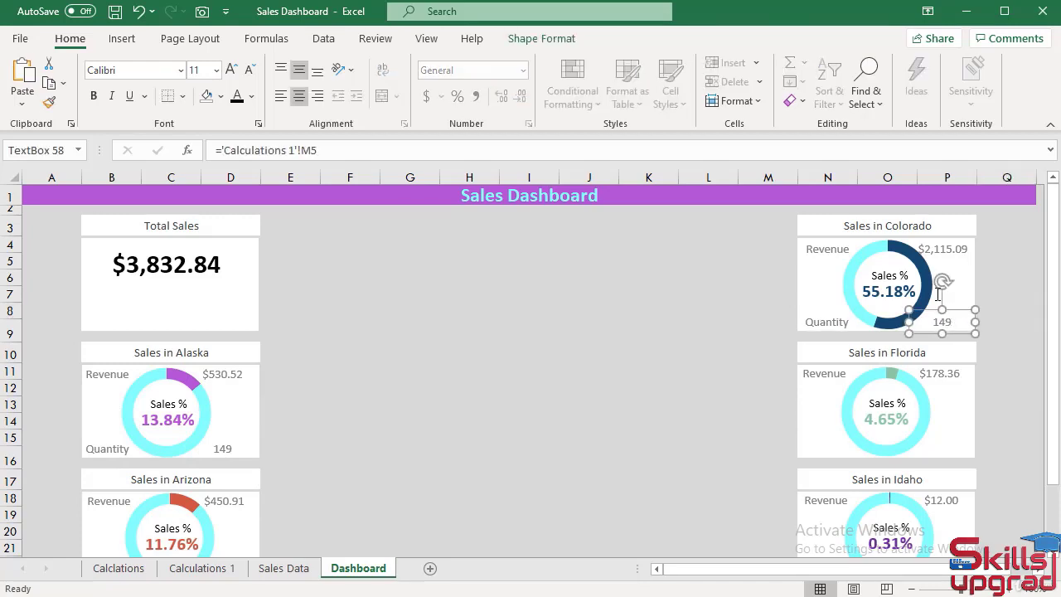
Link the Colorado card's quantity value to cell M8 of the Calculations 1 sheet.
click(321, 150)
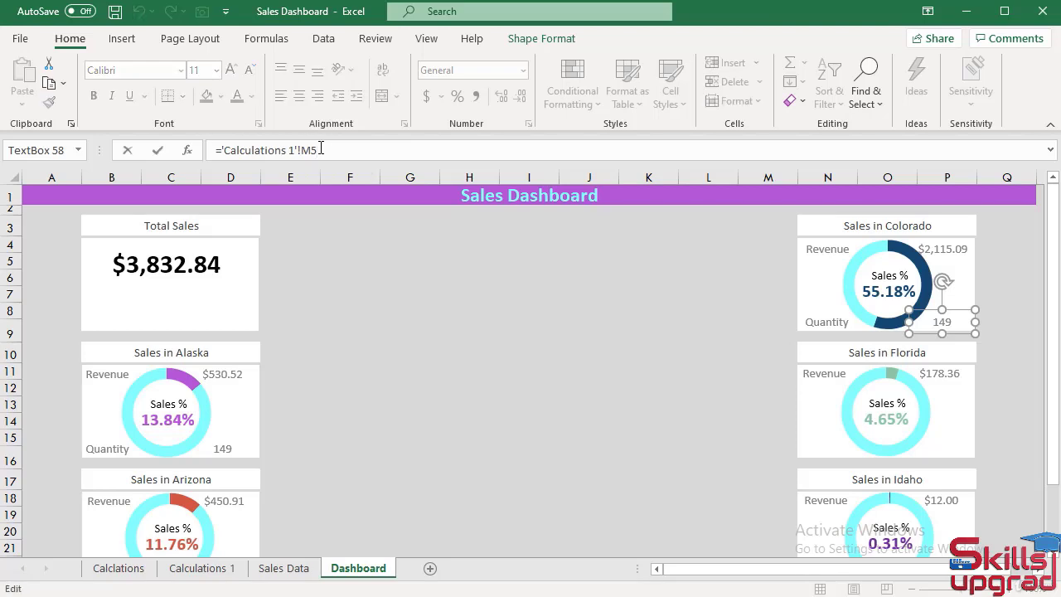
key(BackSpace)
text(8)
key(Return)
Duplicate the Quantity labels and values of the Alaska, Arizona and California cards and place the copies along the bottom of the Florida, Idaho and Texas cards.
scroll(501, 333, down, 2)
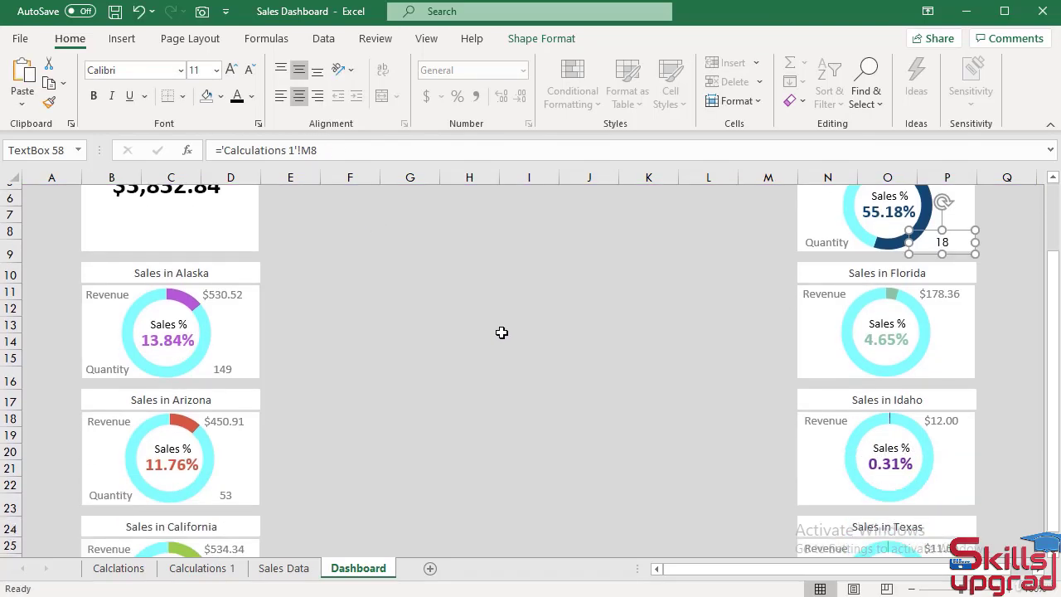
scroll(502, 333, down, 2)
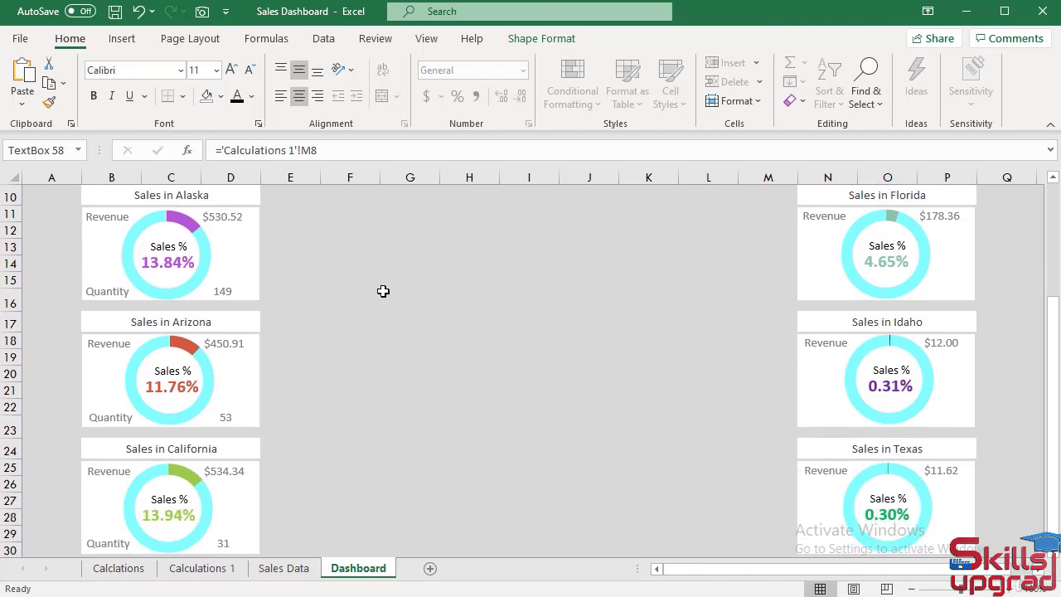
click(452, 301)
scroll(547, 340, up, 2)
scroll(550, 342, down, 1)
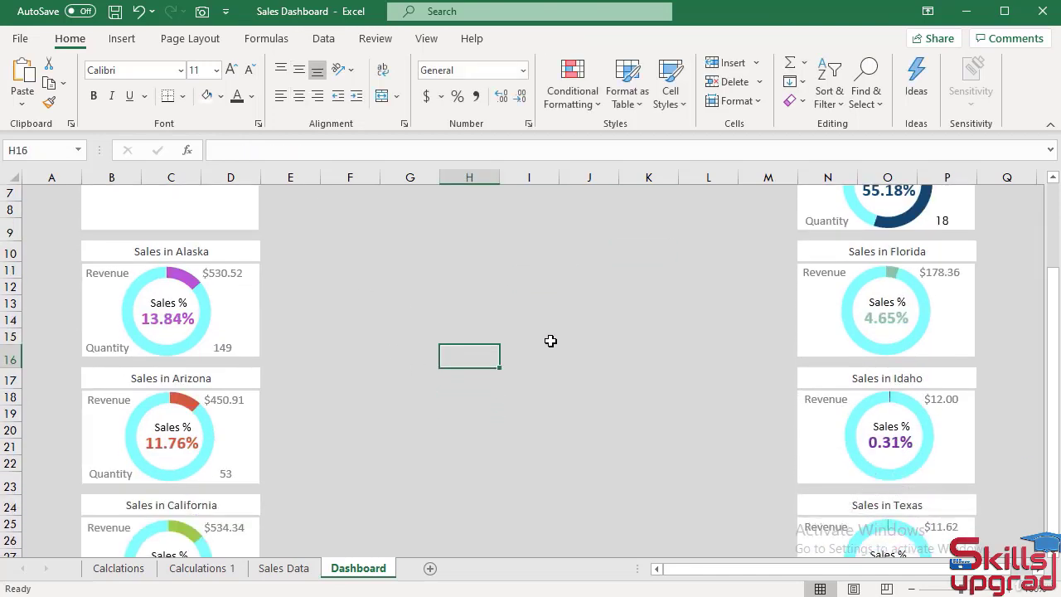
scroll(550, 340, down, 1)
click(227, 291)
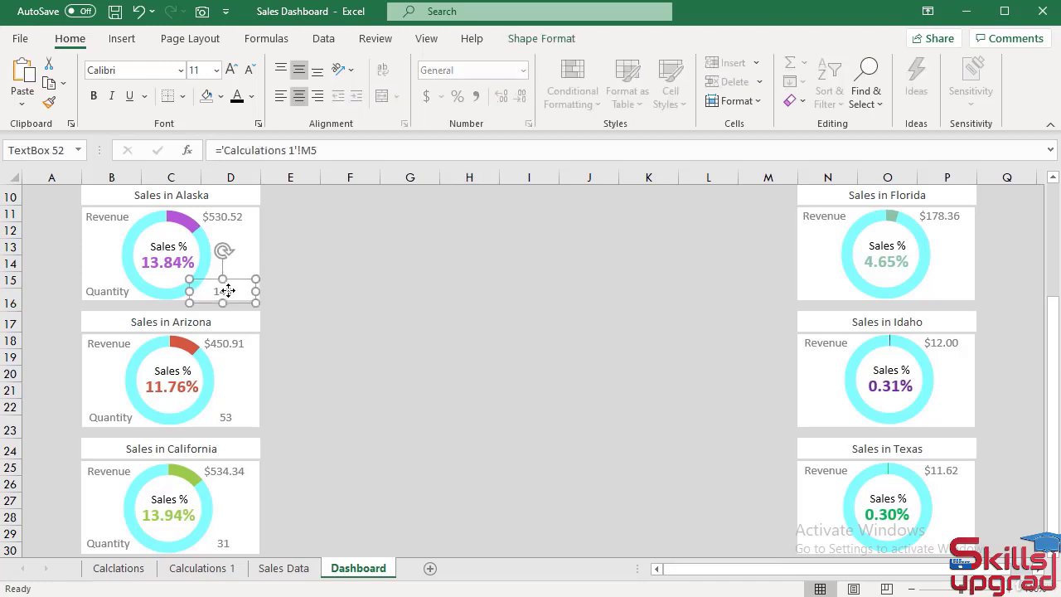
ctrl+click(111, 291)
ctrl+click(224, 418)
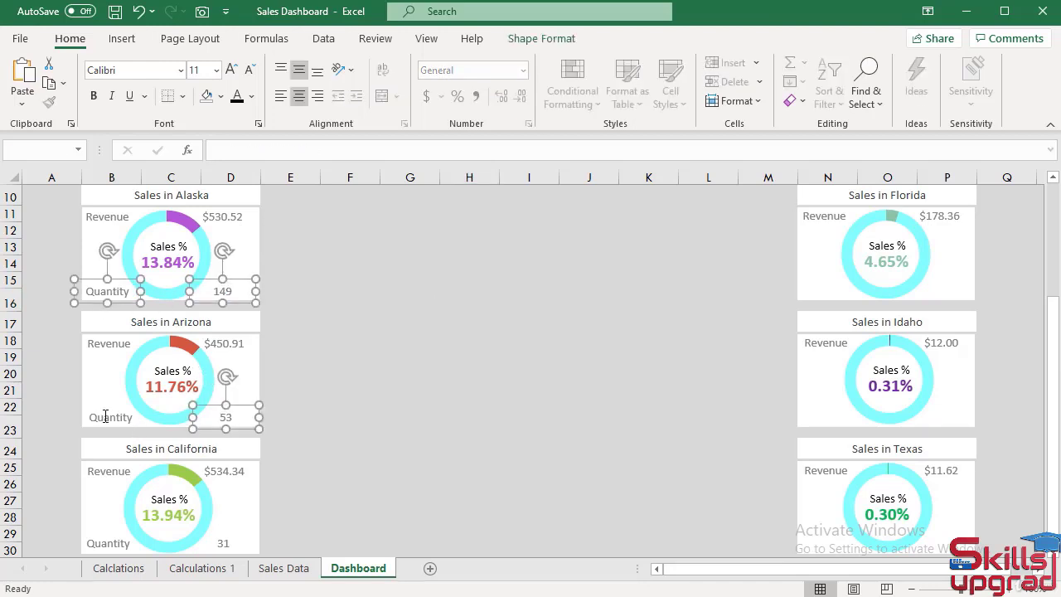
ctrl+click(105, 416)
ctrl+click(224, 542)
ctrl+click(108, 543)
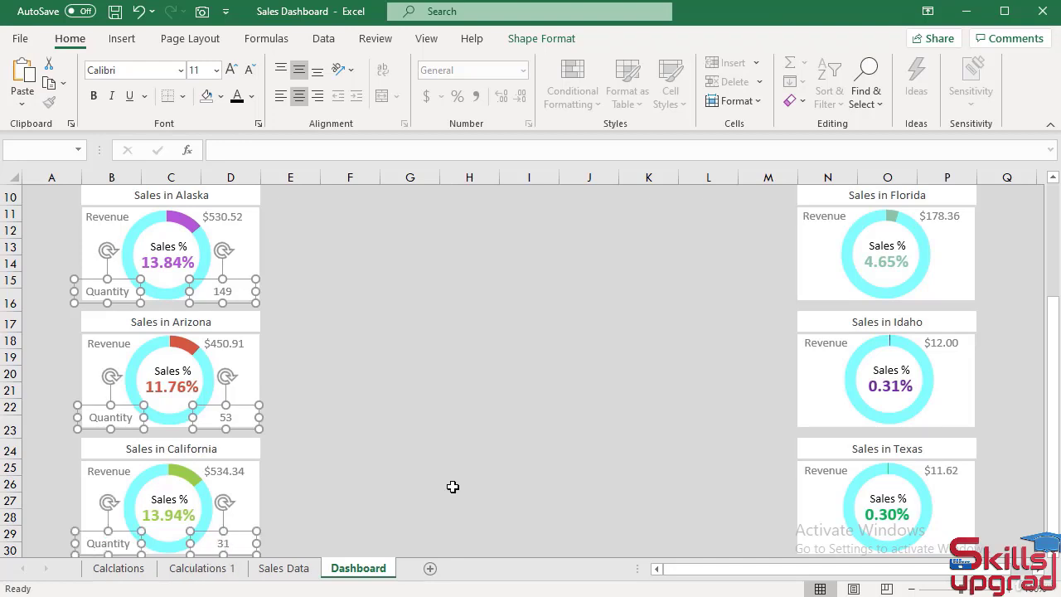
key(ctrl+d)
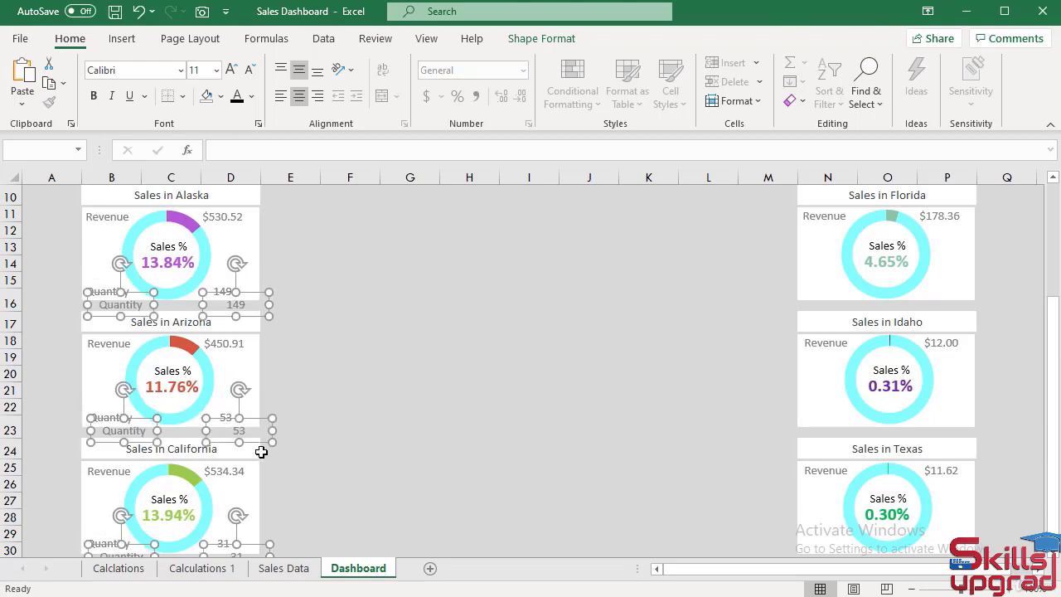
drag(256, 442, 960, 429)
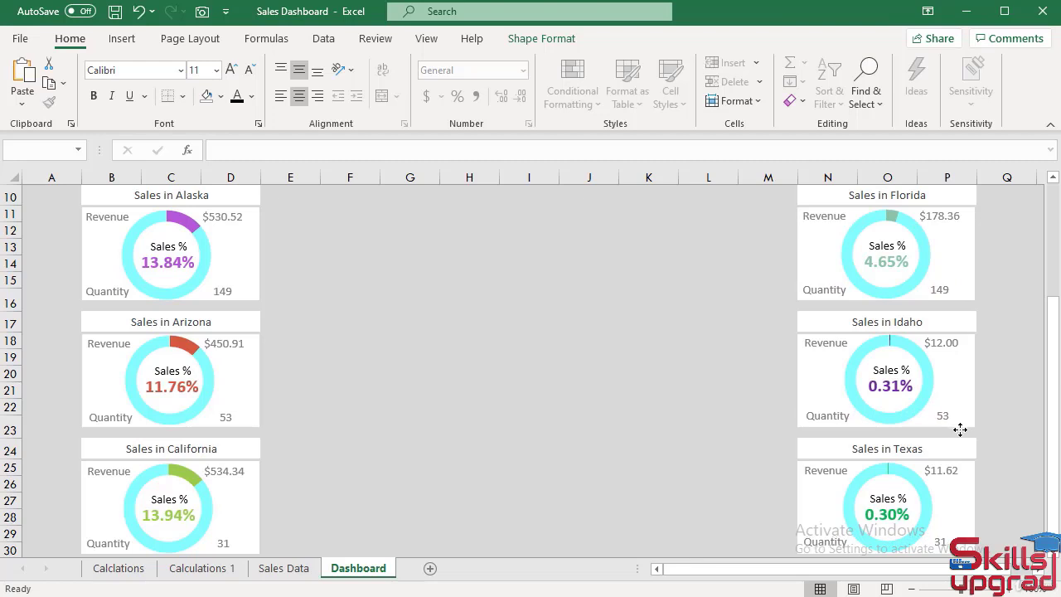
click(1023, 448)
scroll(1022, 447, down, 2)
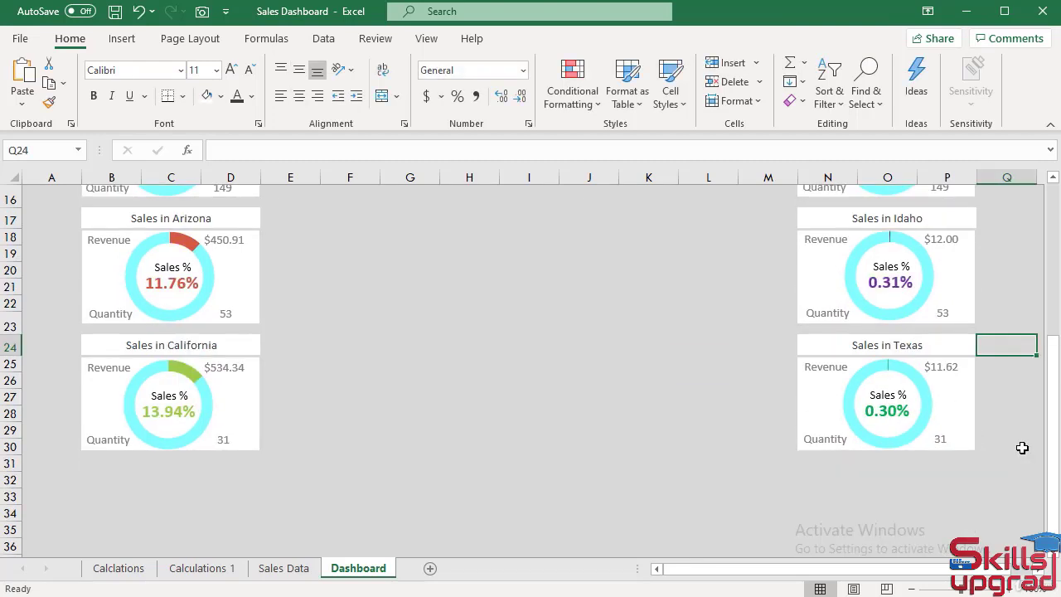
Link the Florida card's quantity value to cell M9 of the Calculations 1 sheet.
scroll(1022, 452, up, 2)
click(1038, 569)
click(1037, 569)
click(1038, 570)
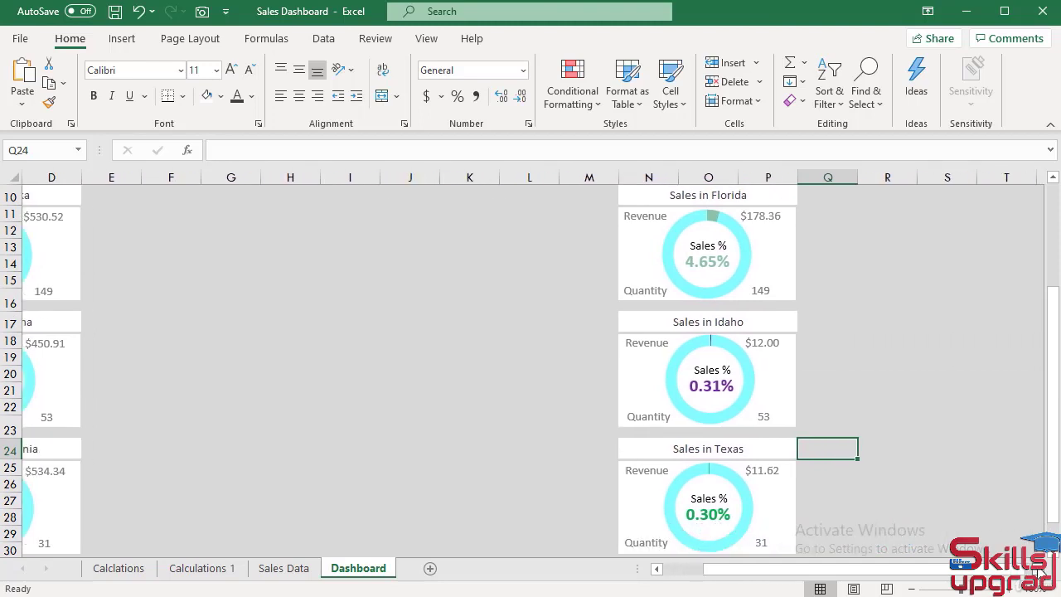
click(1038, 569)
click(1038, 570)
scroll(914, 489, up, 2)
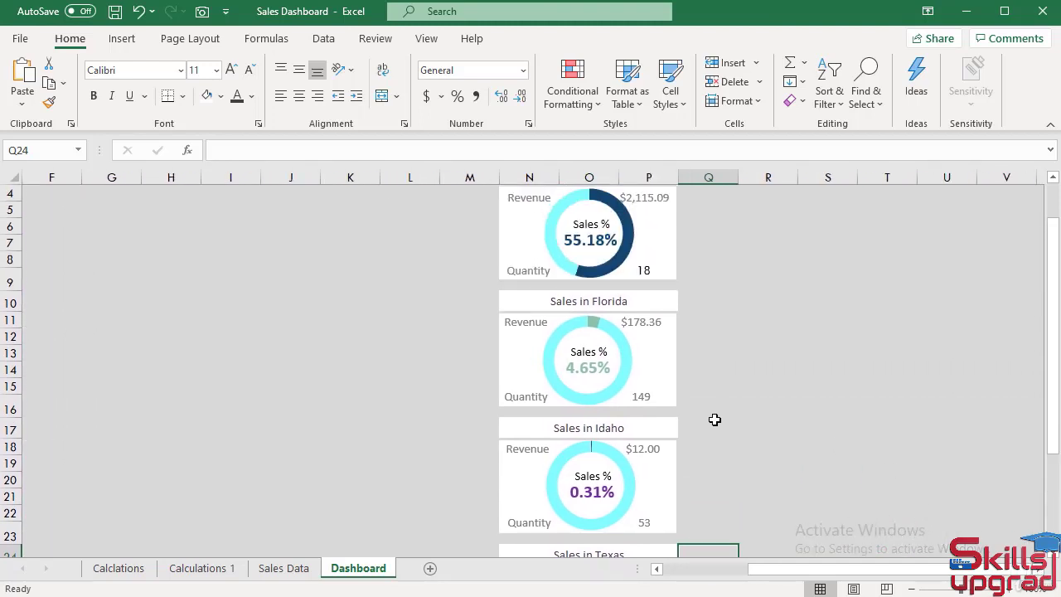
click(644, 396)
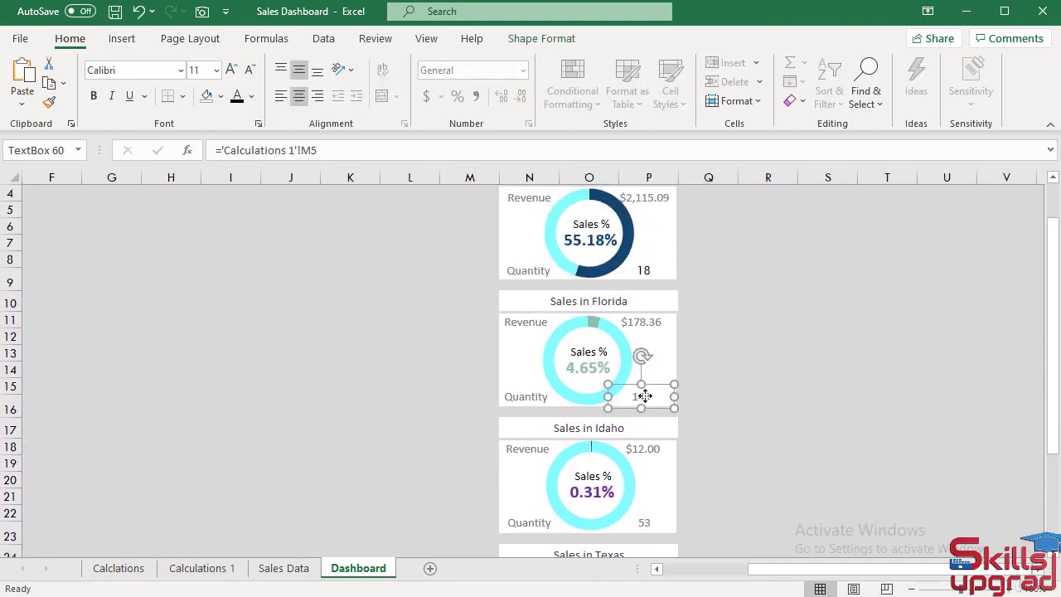
click(320, 148)
key(BackSpace)
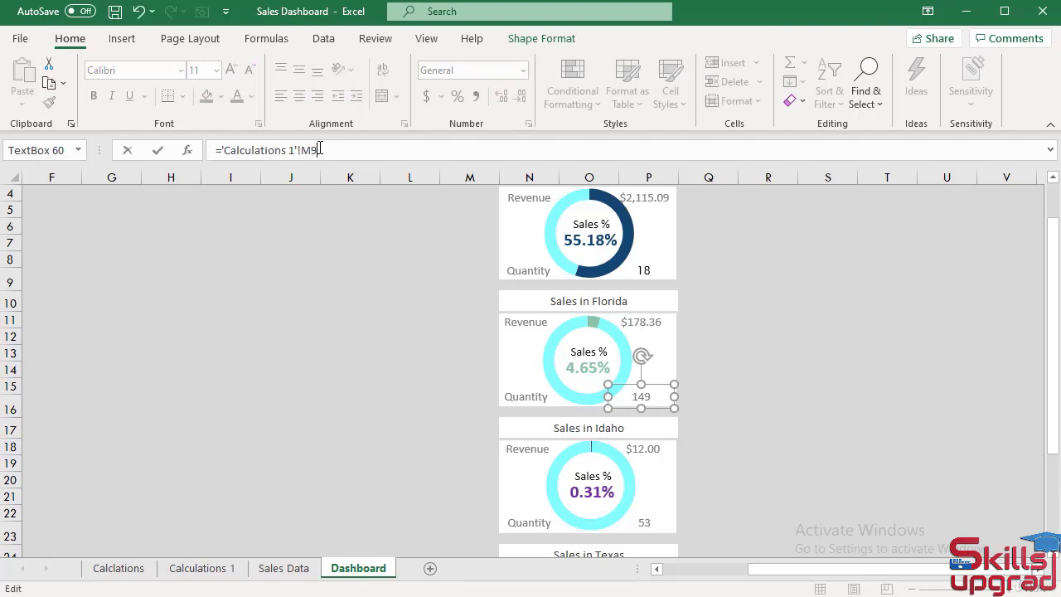
key(Return)
Link the Idaho card's quantity value to cell M10 of the Calculations 1 sheet.
scroll(752, 451, down, 1)
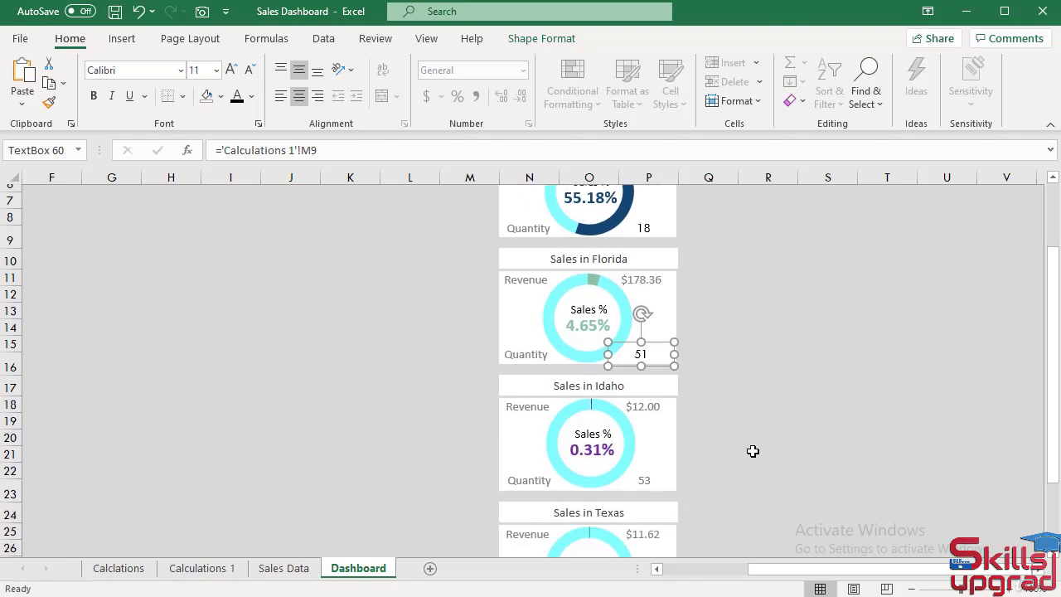
click(644, 477)
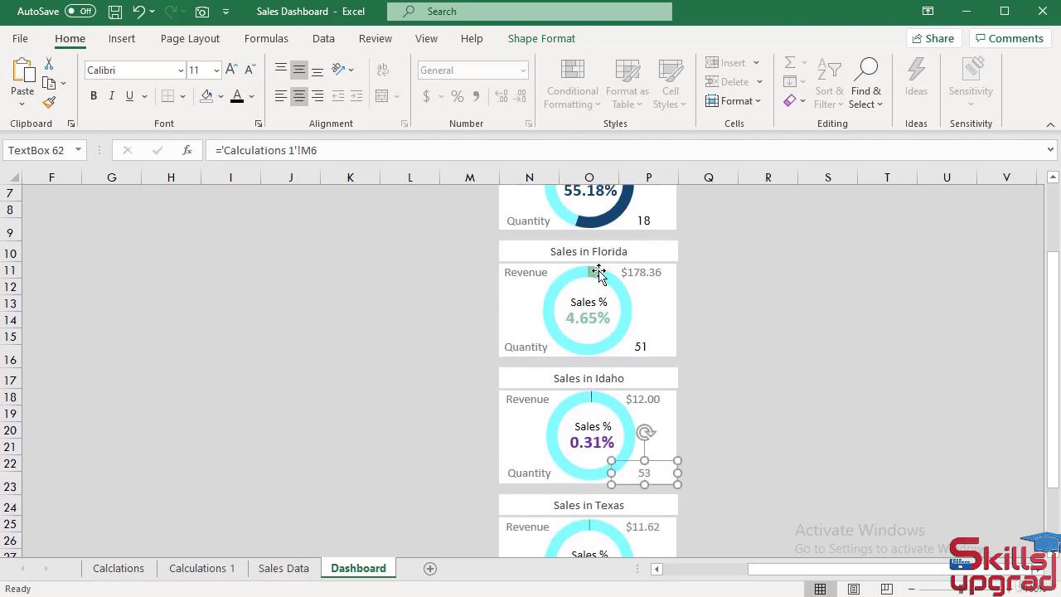
click(320, 149)
key(BackSpace)
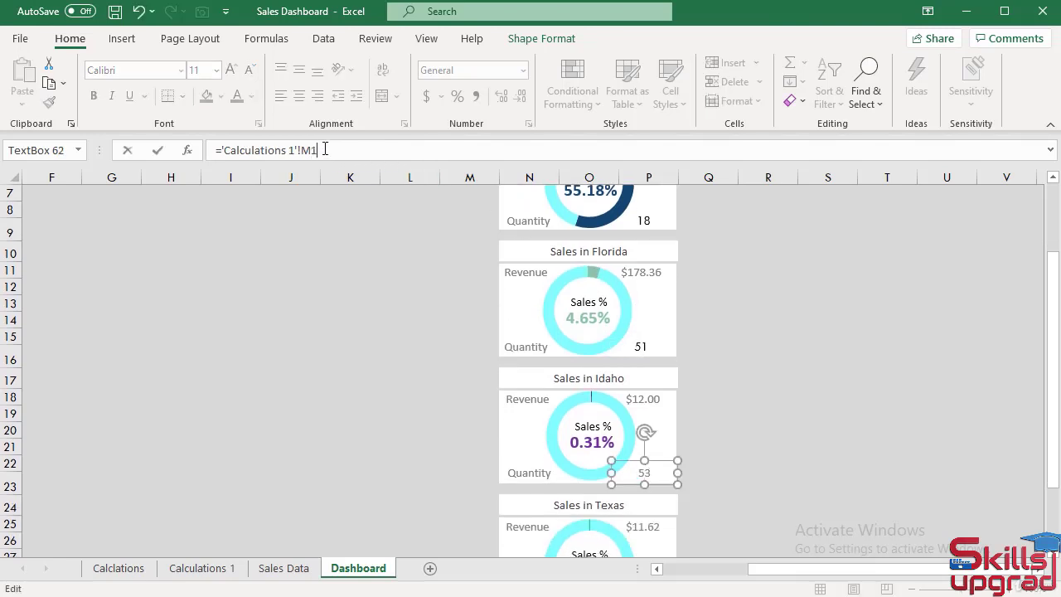
key(Return)
Link the Texas card's quantity value to cell M11 of the Calculations 1 sheet.
scroll(748, 370, down, 1)
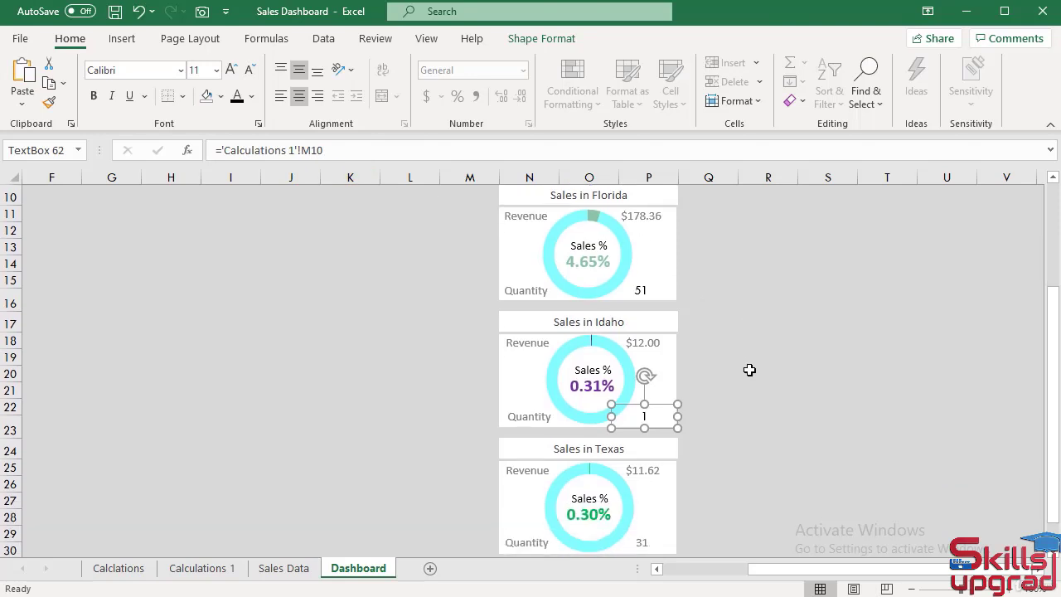
scroll(684, 450, down, 1)
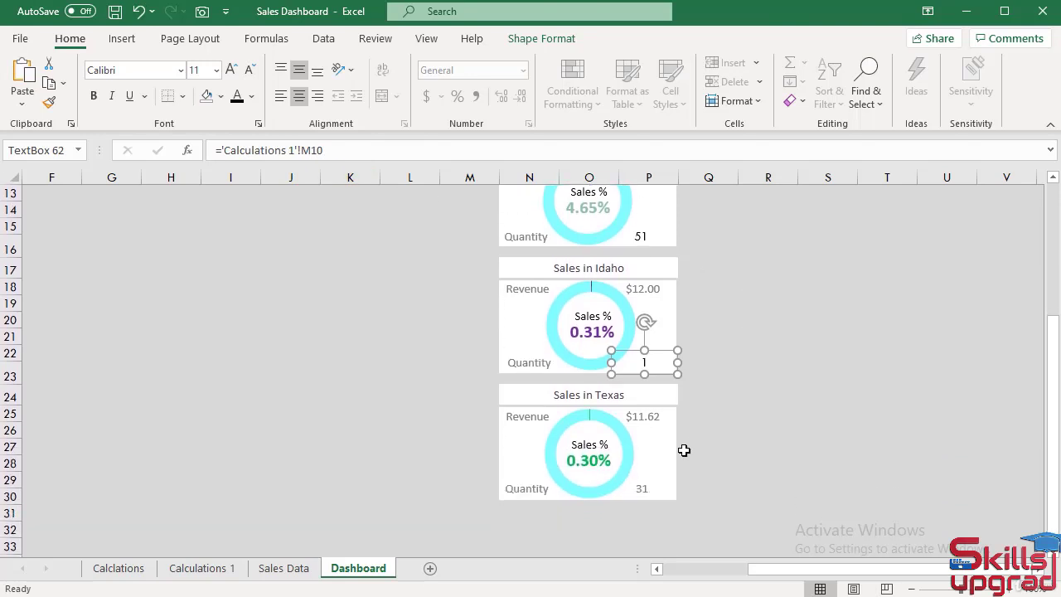
click(319, 149)
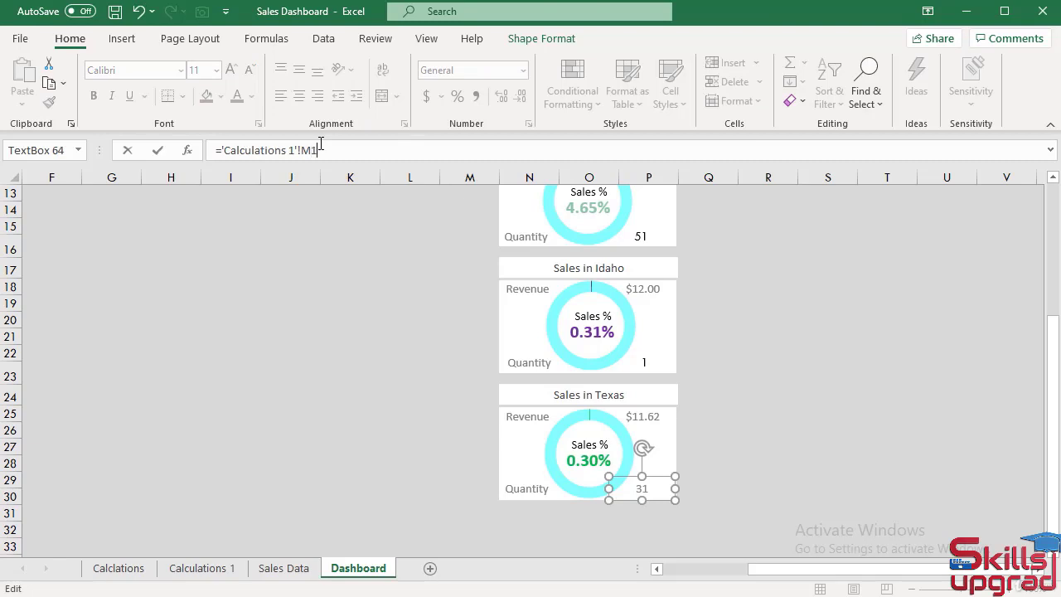
key(Return)
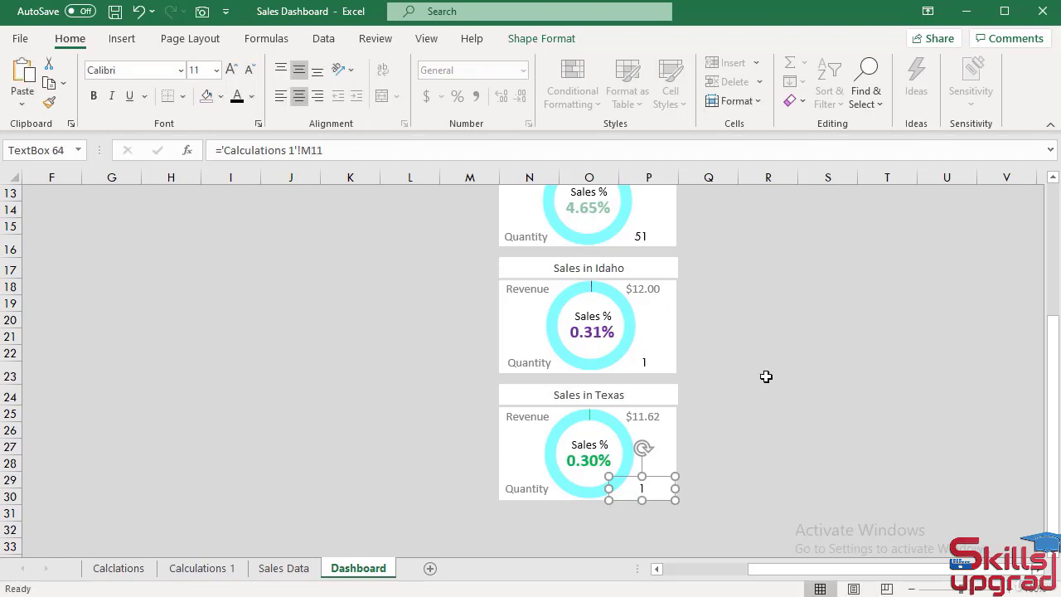
Apply the text formatting of Alaska's quantity value to the Colorado, Florida, Idaho and Texas quantity values with Format Painter.
scroll(731, 351, up, 3)
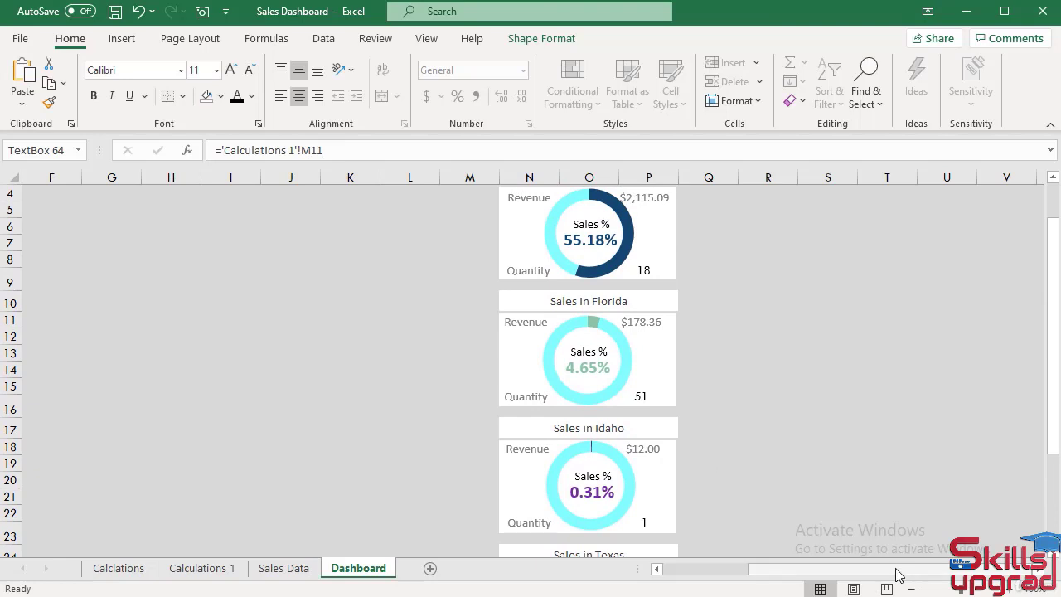
drag(895, 572, 836, 573)
click(164, 398)
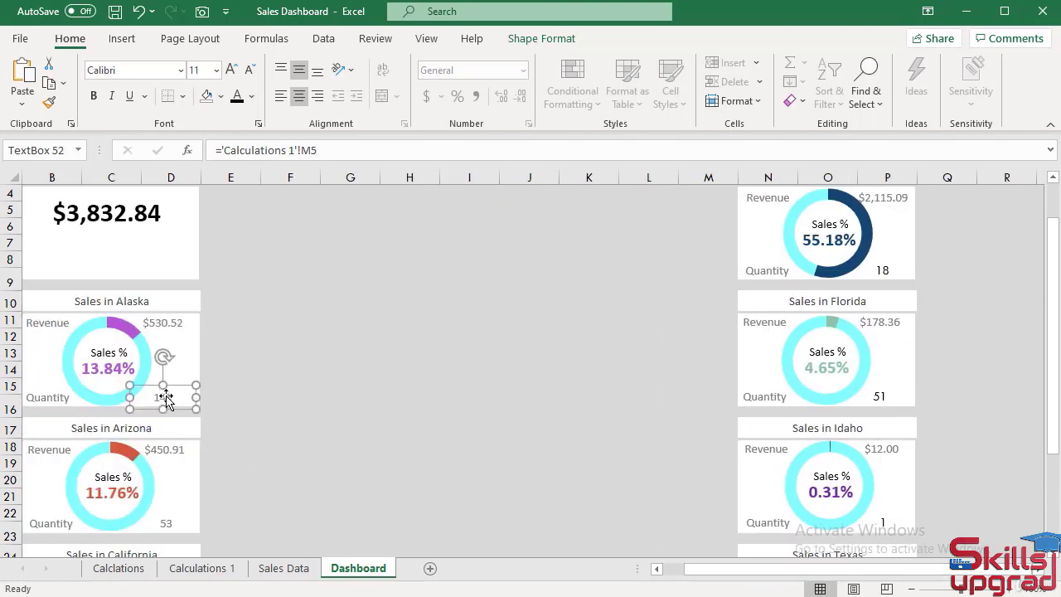
click(49, 101)
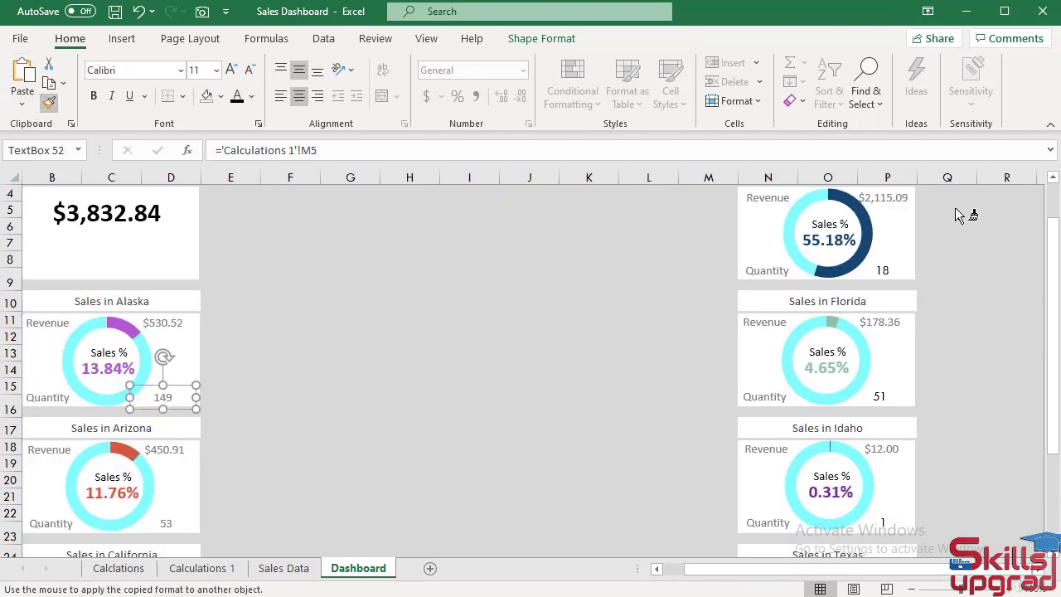
click(886, 272)
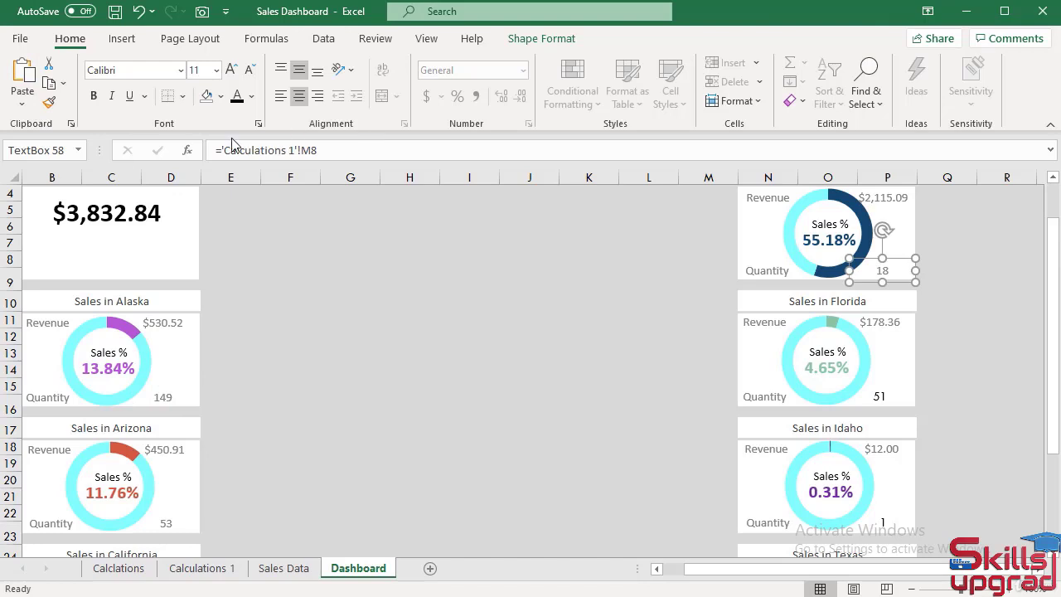
click(48, 102)
click(884, 400)
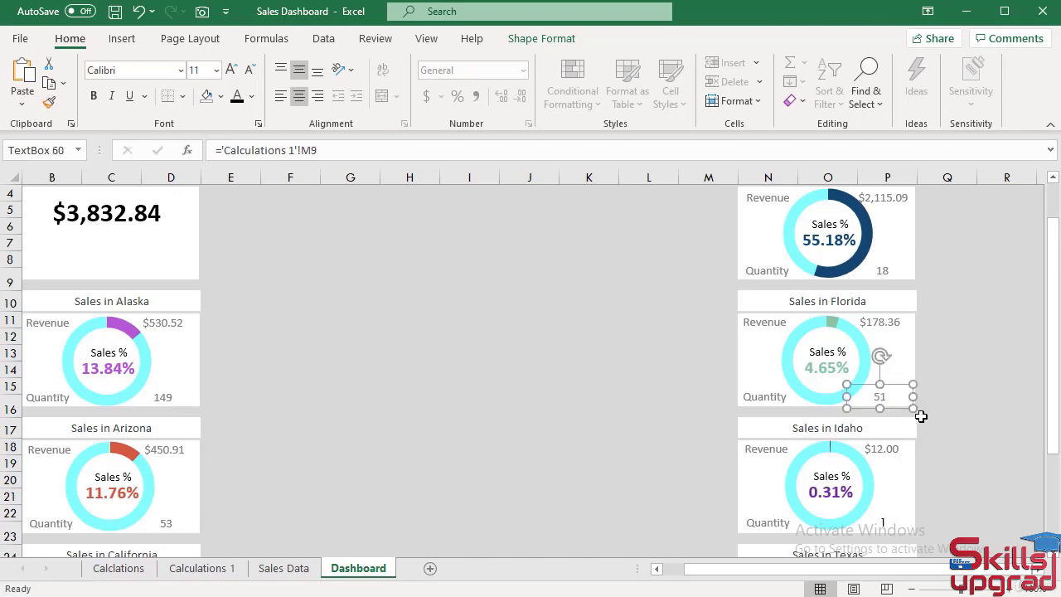
click(48, 102)
click(883, 523)
scroll(1000, 471, down, 2)
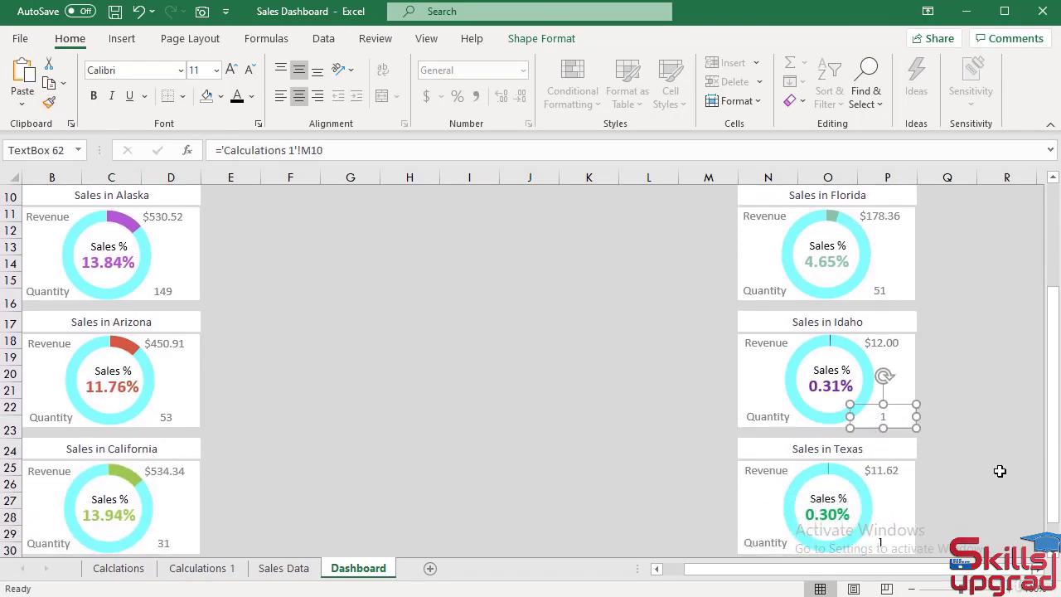
click(48, 102)
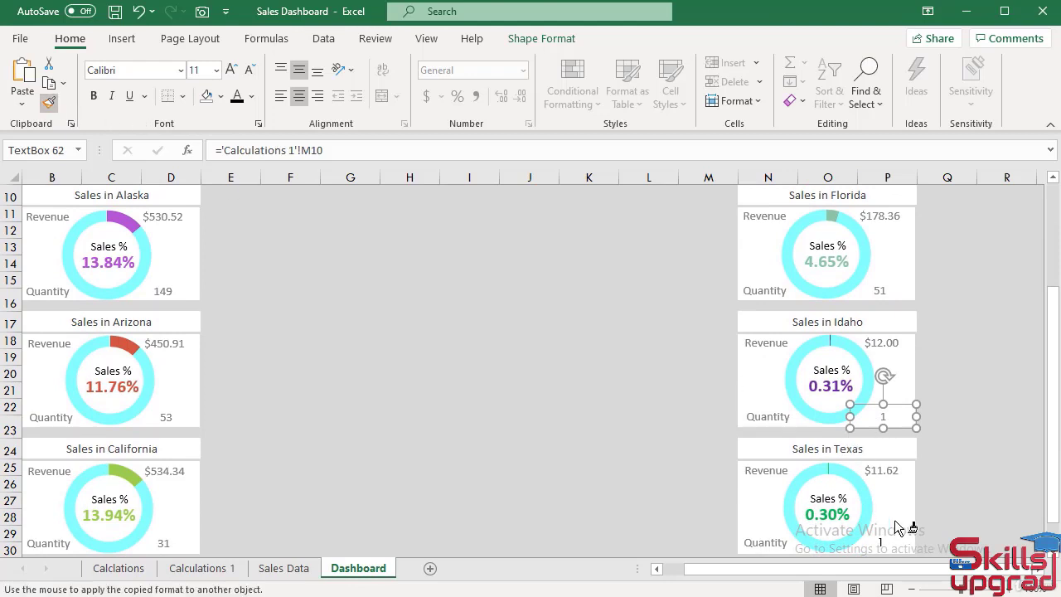
click(883, 542)
Shift the revenue values on the Colorado, Florida, Idaho and Texas cards slightly to the right, then deselect them.
scroll(995, 506, up, 3)
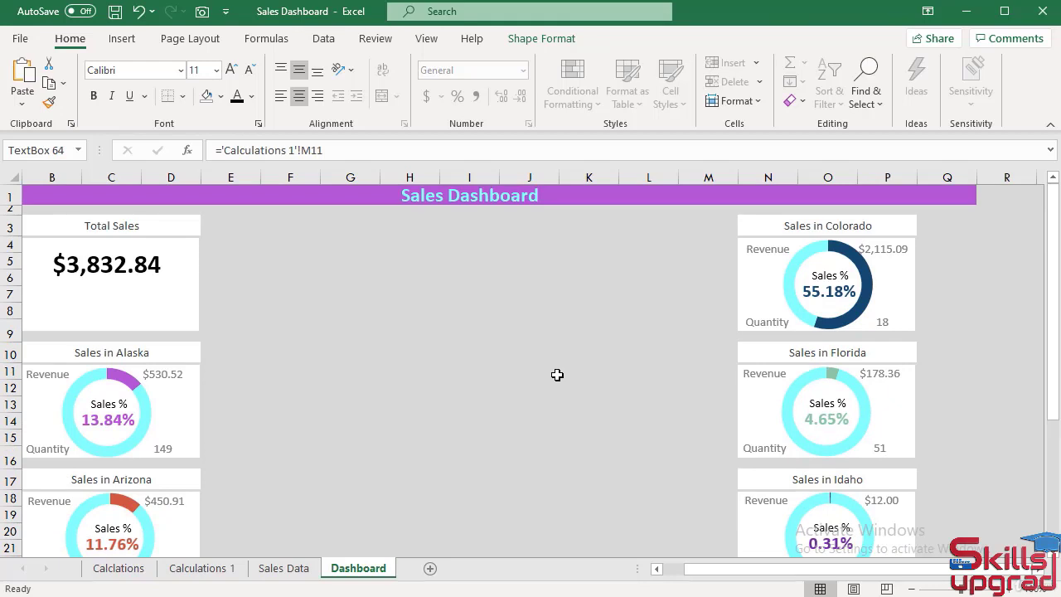
click(894, 254)
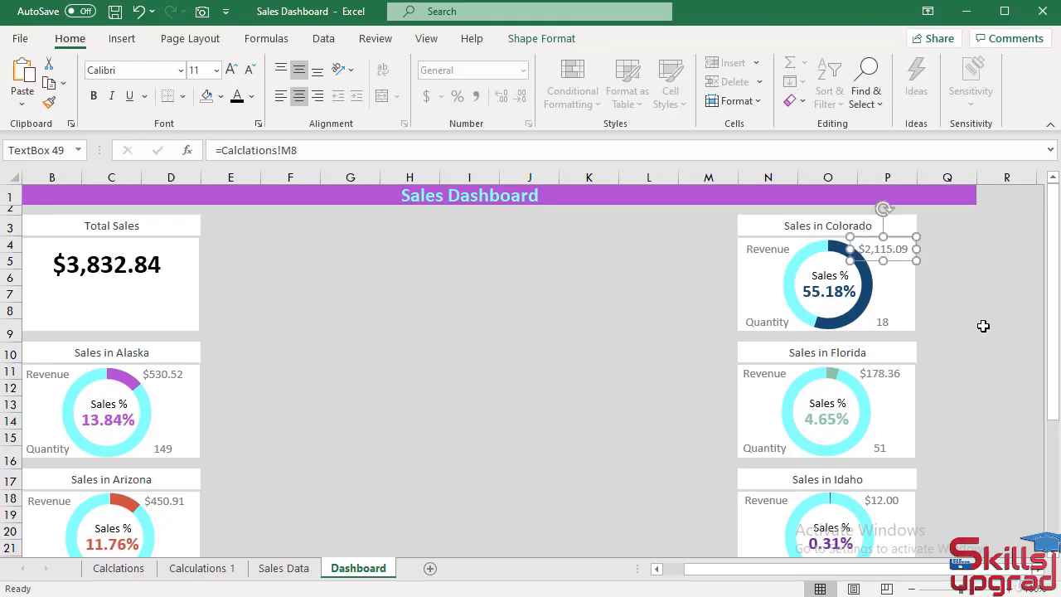
ctrl+click(885, 373)
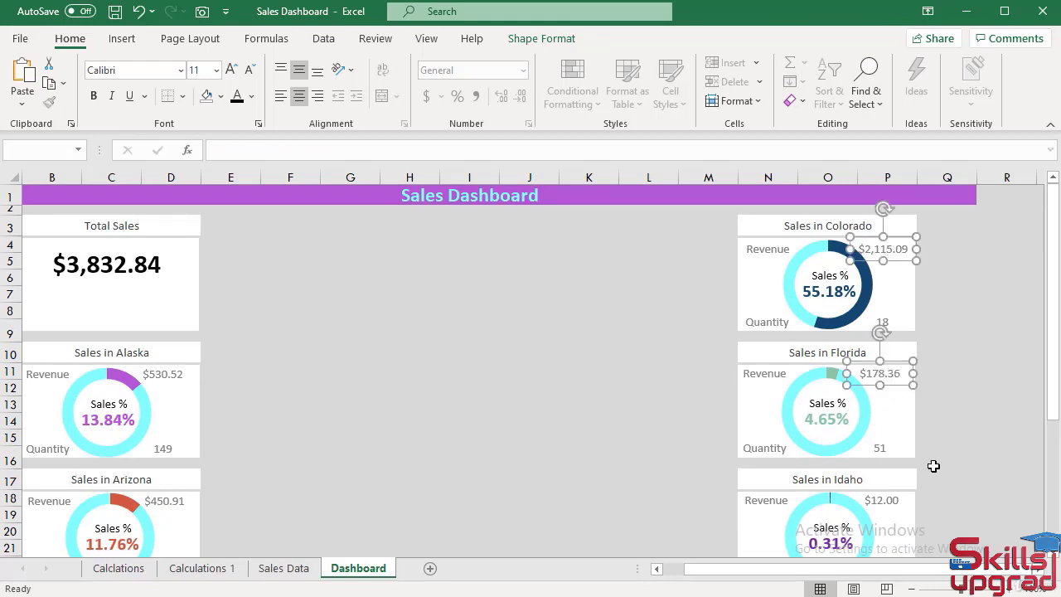
ctrl+click(883, 500)
ctrl+scroll(973, 480, down, 1)
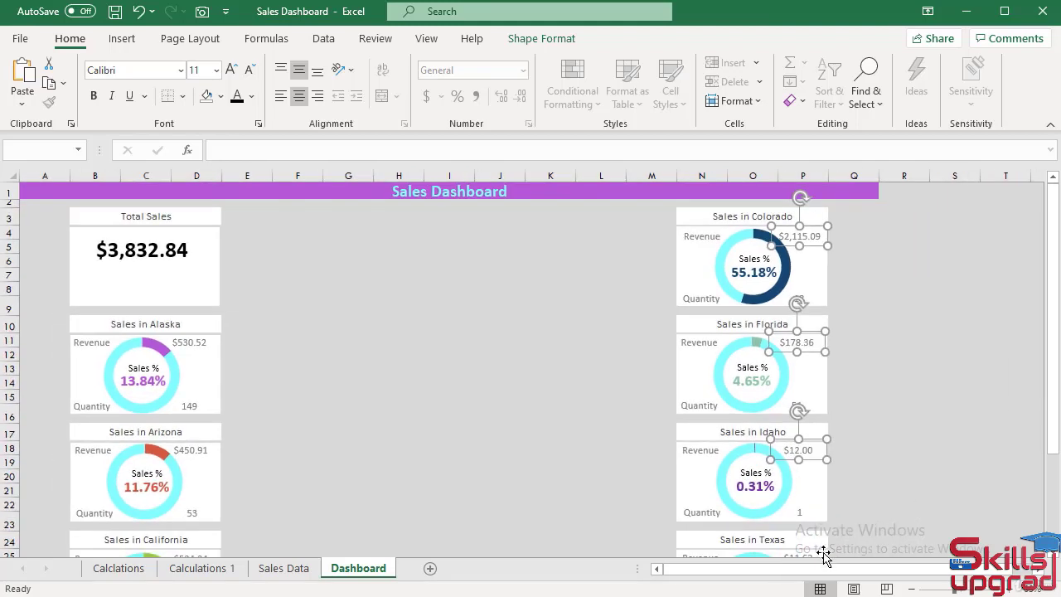
ctrl+scroll(857, 511, down, 1)
ctrl+click(667, 496)
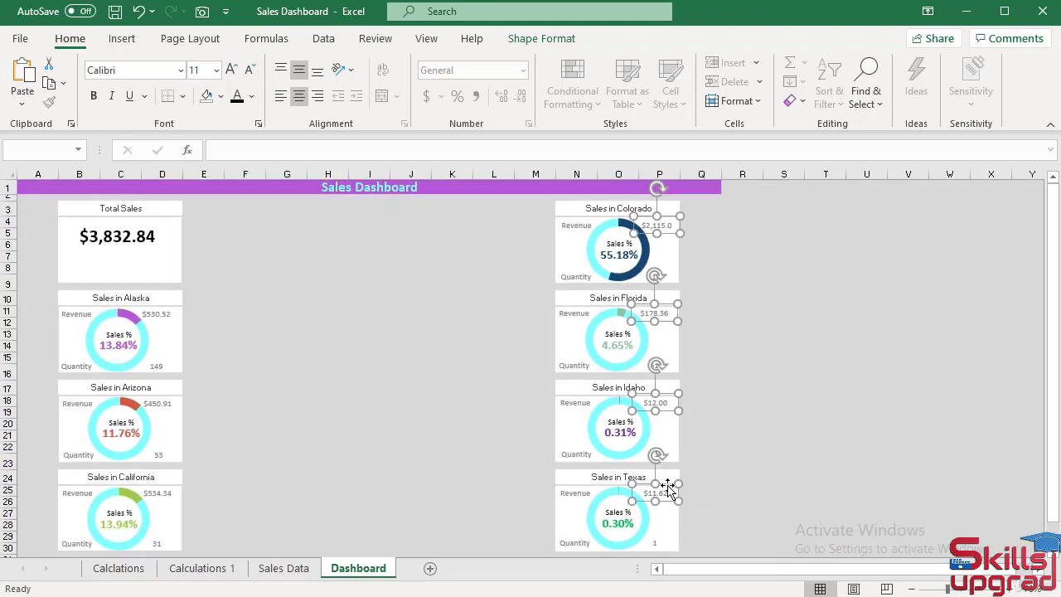
key(Escape)
ctrl+scroll(411, 451, up, 2)
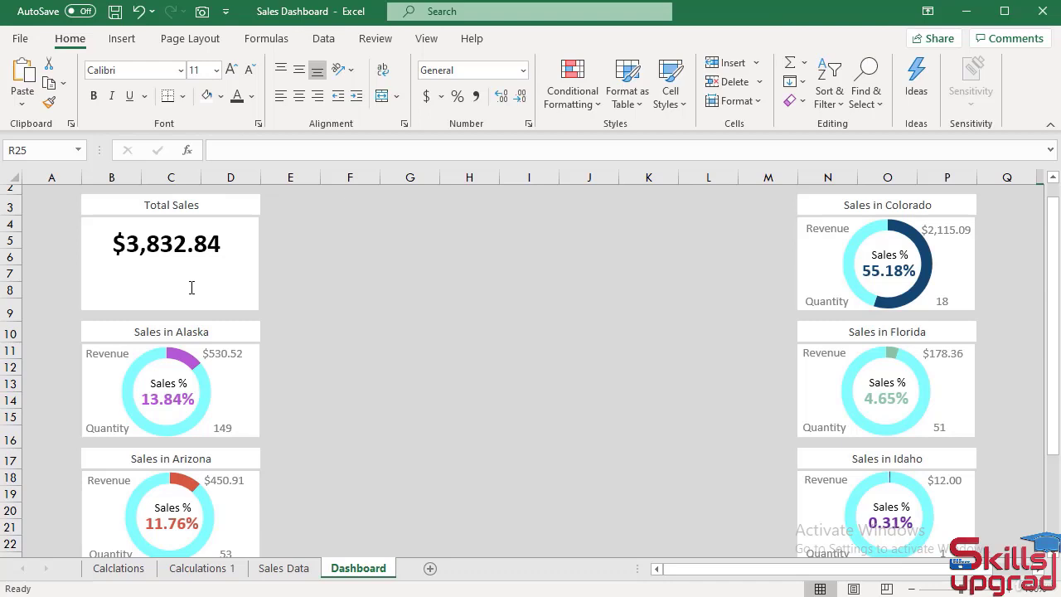
Duplicate Alaska's Revenue label, place the copy below the amount on the Total Sales card, and change its text to "Total Quantities".
click(117, 355)
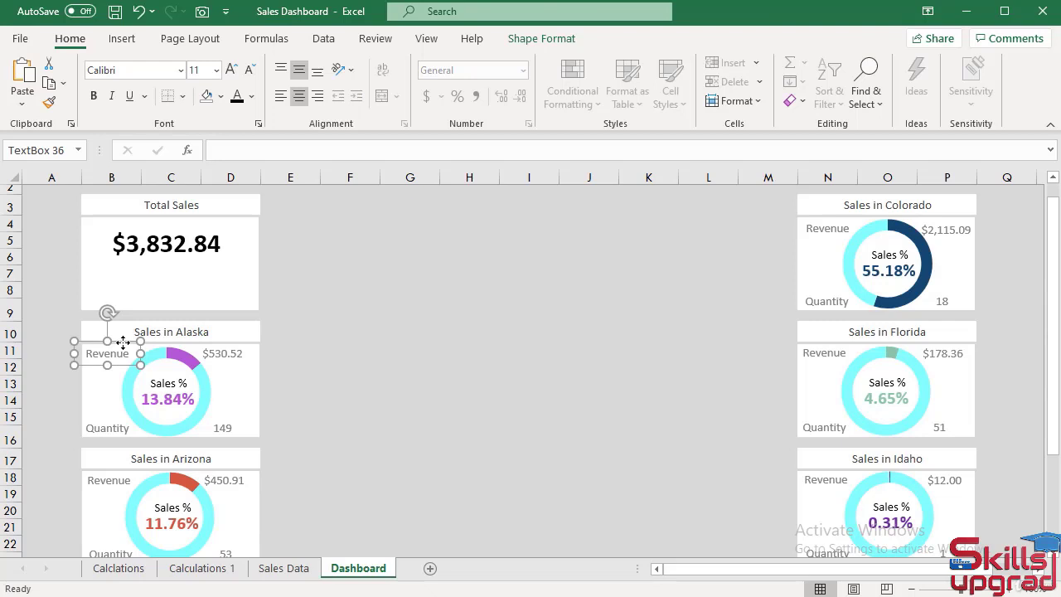
key(ctrl+d)
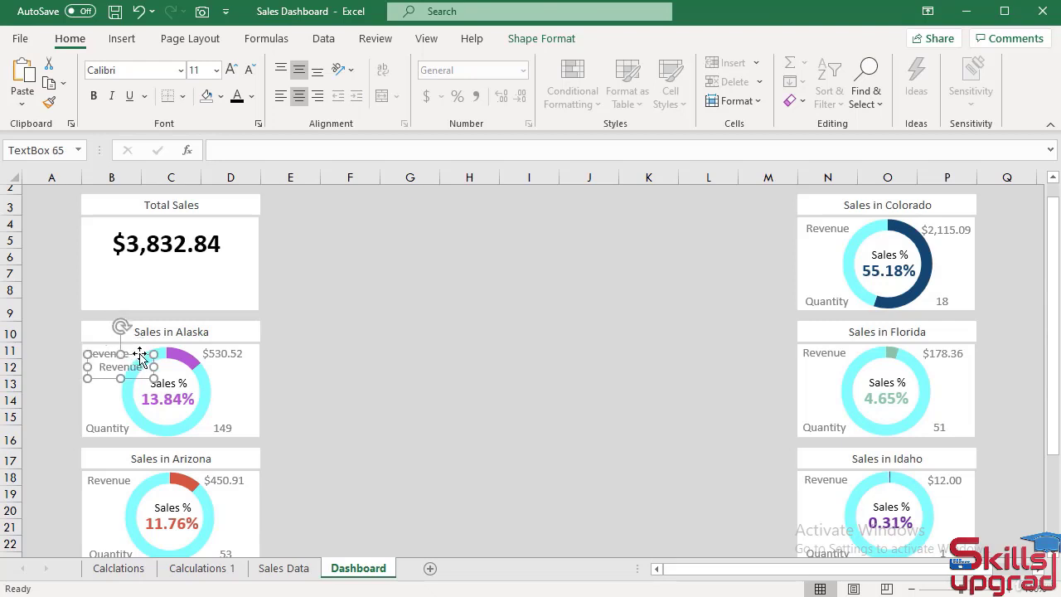
drag(141, 355, 184, 259)
double_click(174, 273)
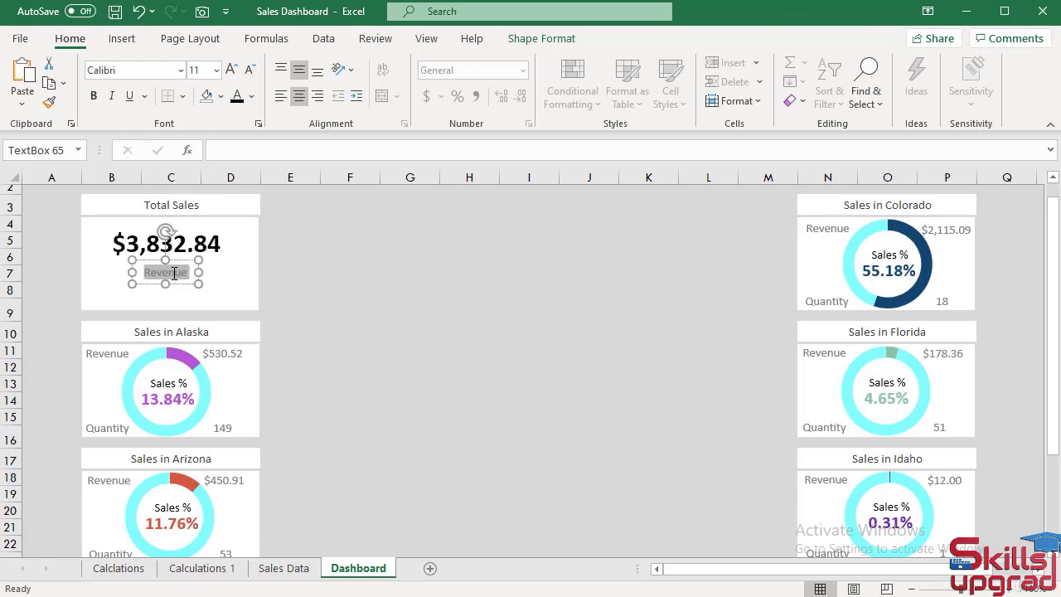
text(Total)
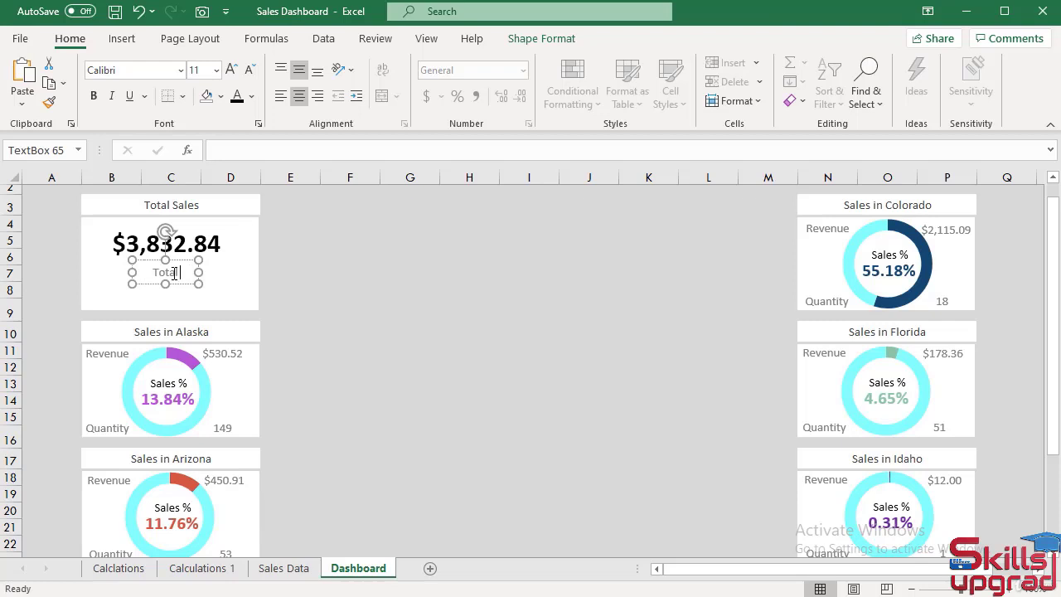
text(Quantities)
mouse_move(199, 273)
mouse_down()
mouse_move(233, 273)
mouse_move(195, 264)
mouse_up()
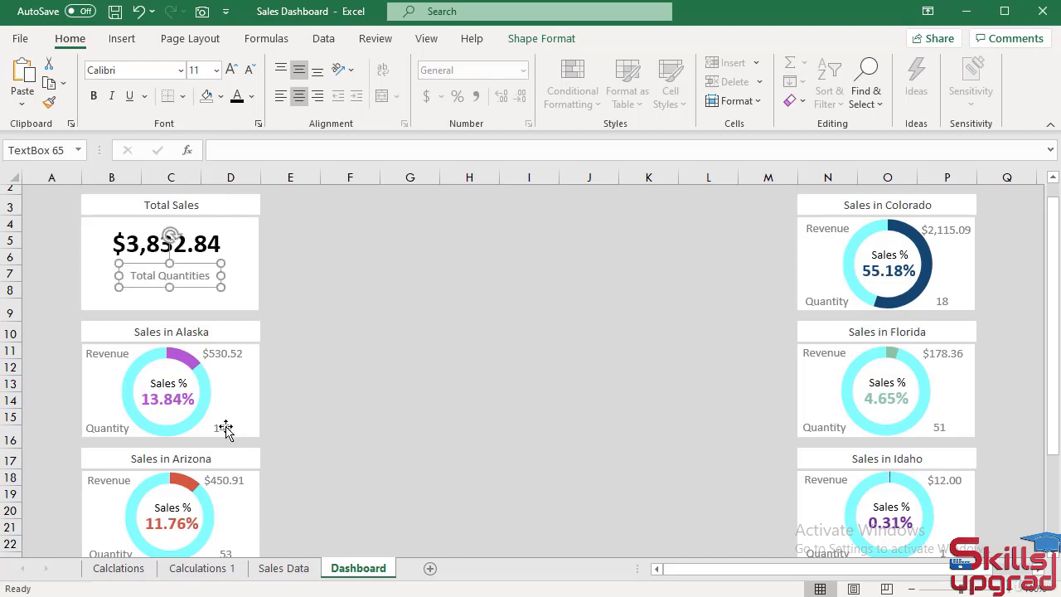
Duplicate Alaska's quantity value, place the copy beneath the Total Quantities label, and link it to cell M12 of the Calculations 1 sheet.
click(225, 427)
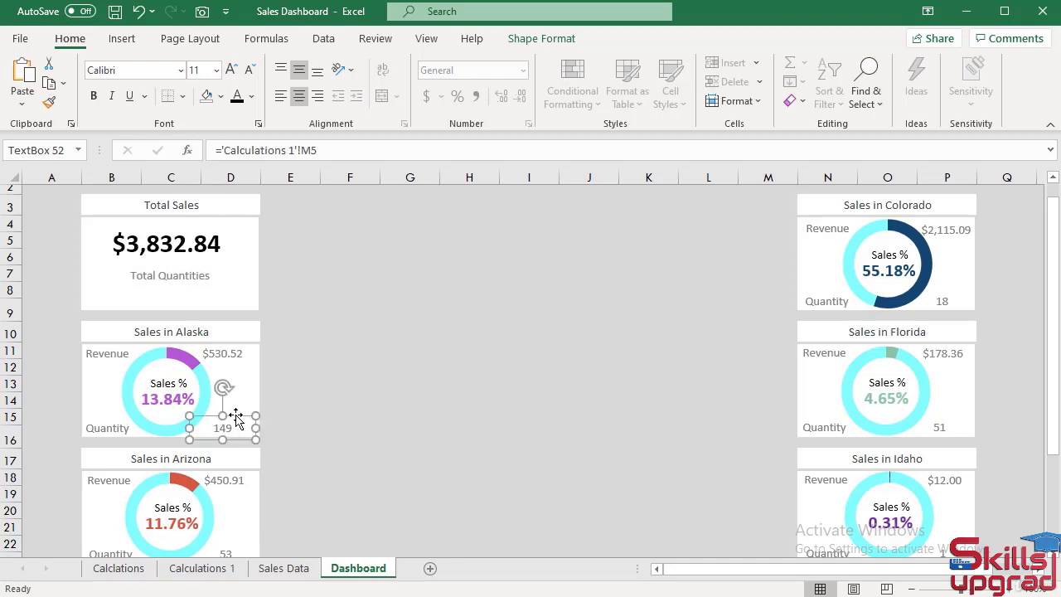
key(ctrl+d)
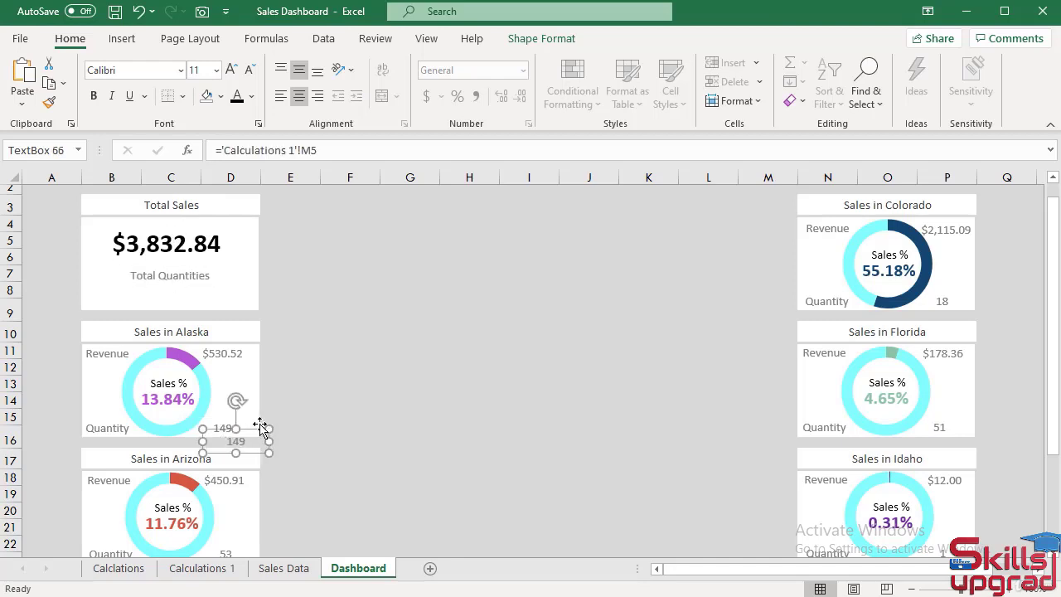
drag(254, 430, 184, 279)
click(184, 280)
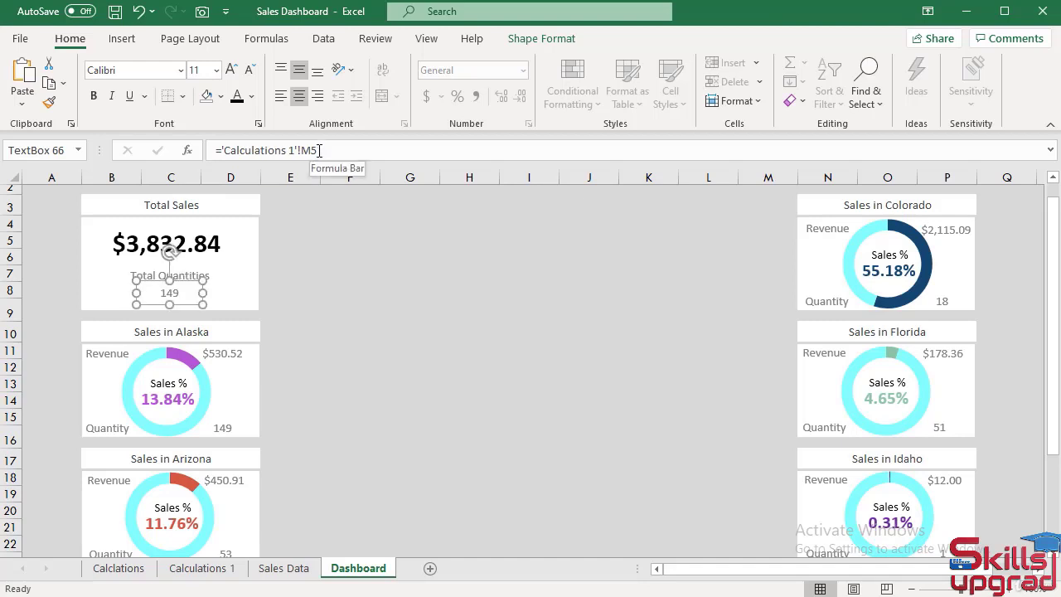
click(319, 150)
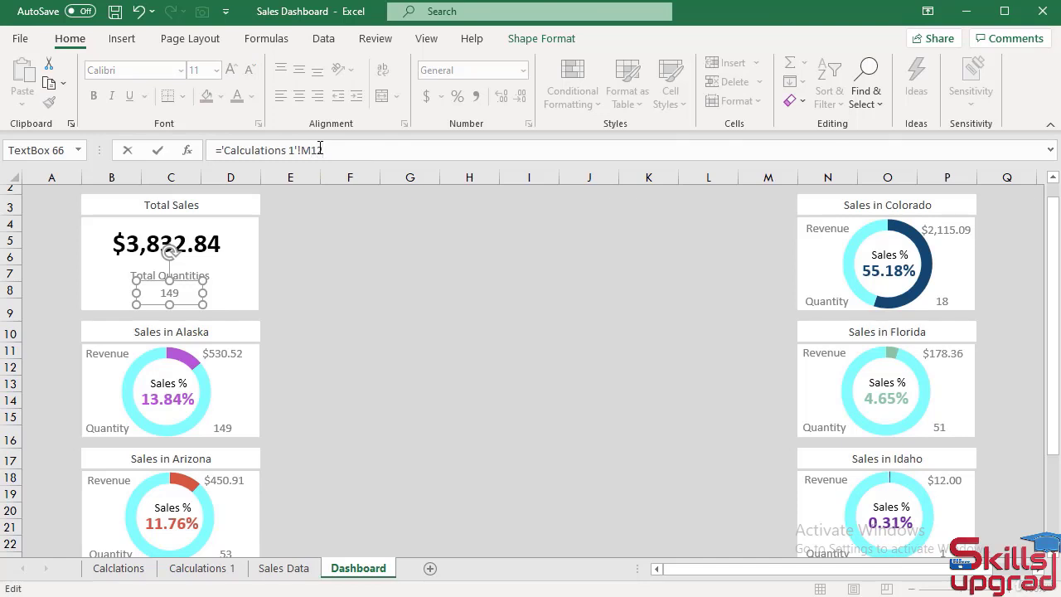
key(Return)
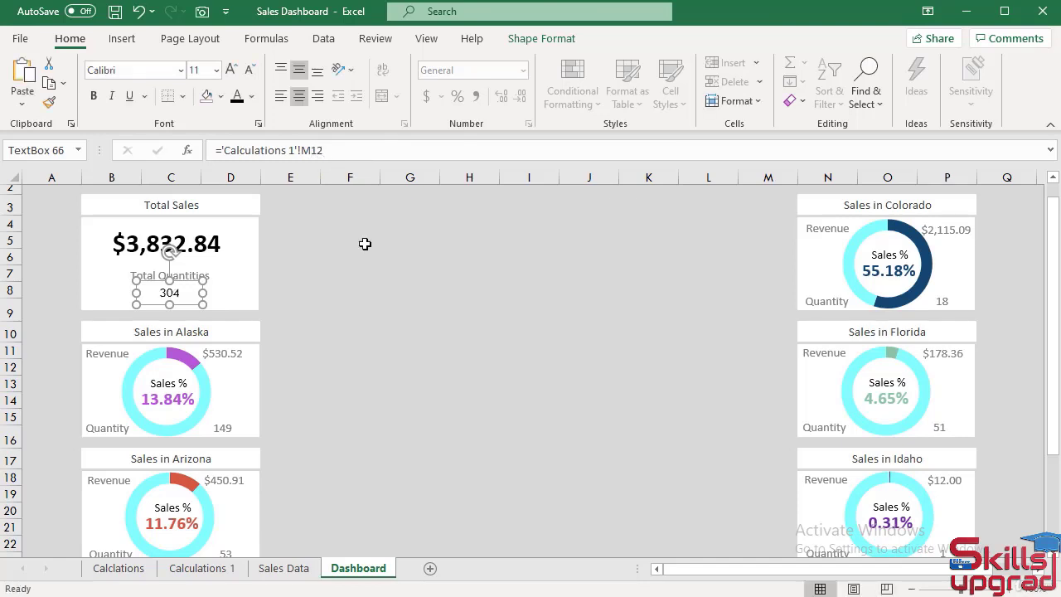
Apply the text formatting of Alaska's quantity value to the total quantity value with Format Painter, and deselect it.
click(226, 429)
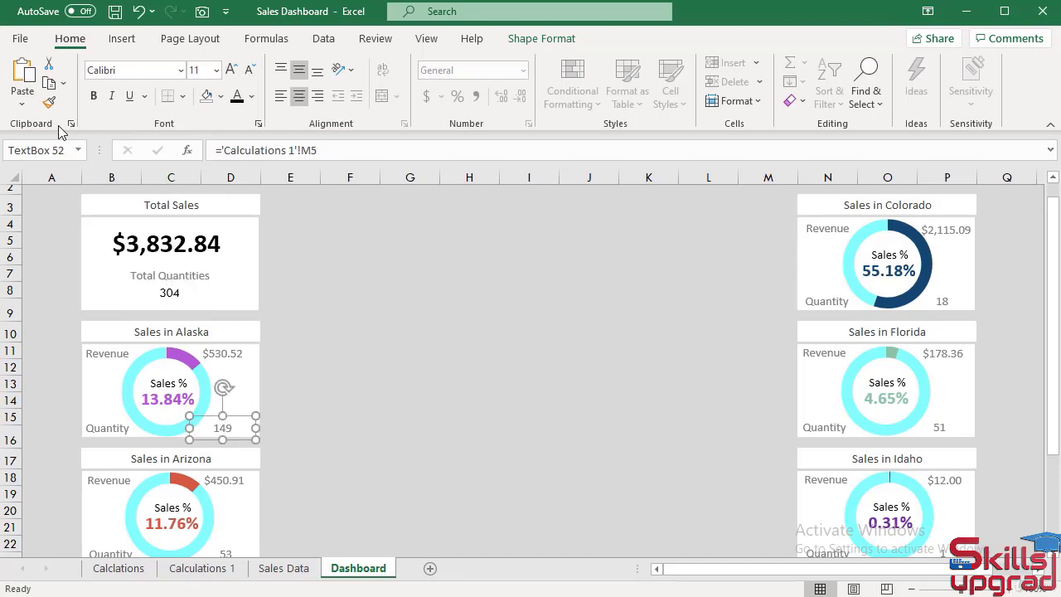
click(48, 102)
click(169, 295)
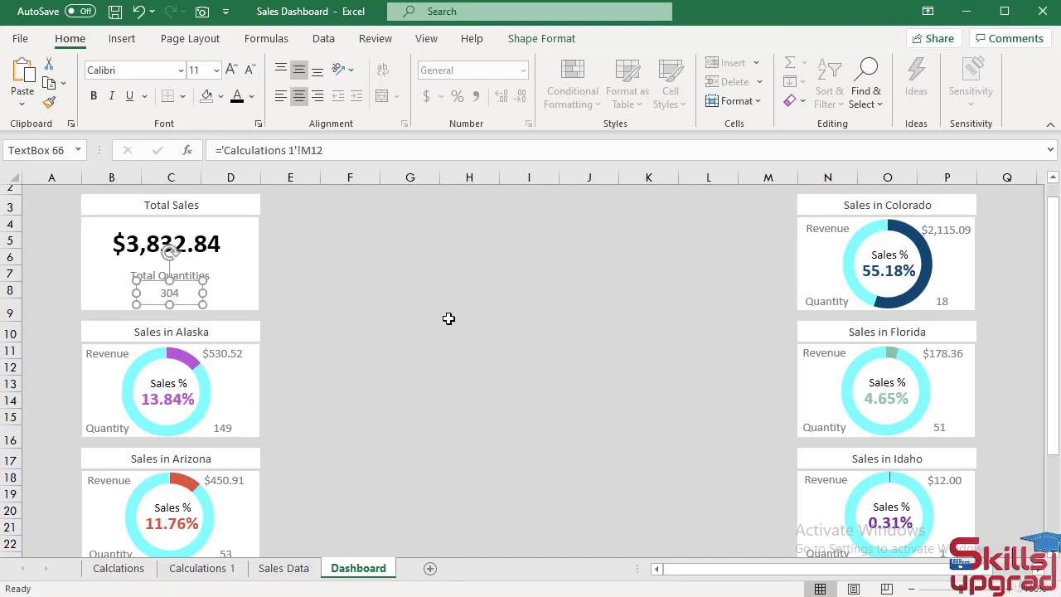
click(448, 319)
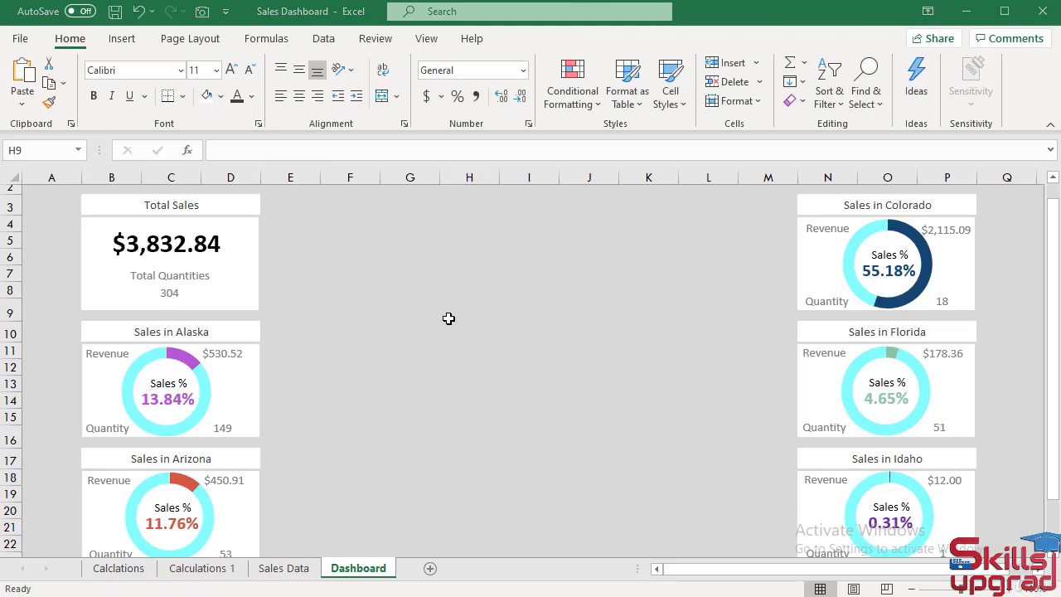